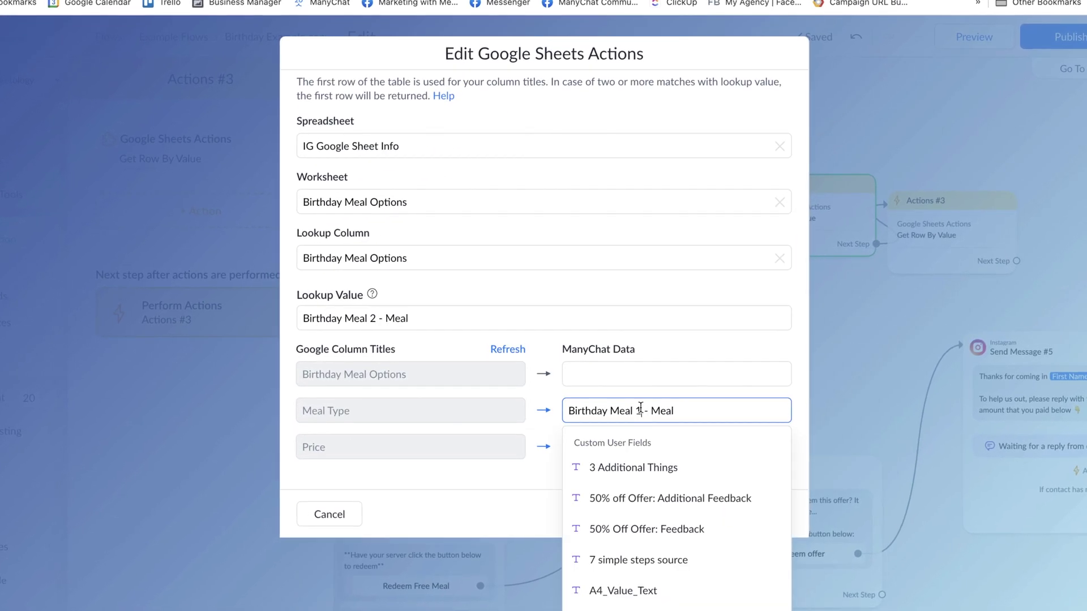
- Change the Get Row lookup value and price mapping from meal 1 to Birthday Meal 2
key(BackSpace)
text(2 - Meal)
click(642, 450)
key(BackSpace)
text(2)
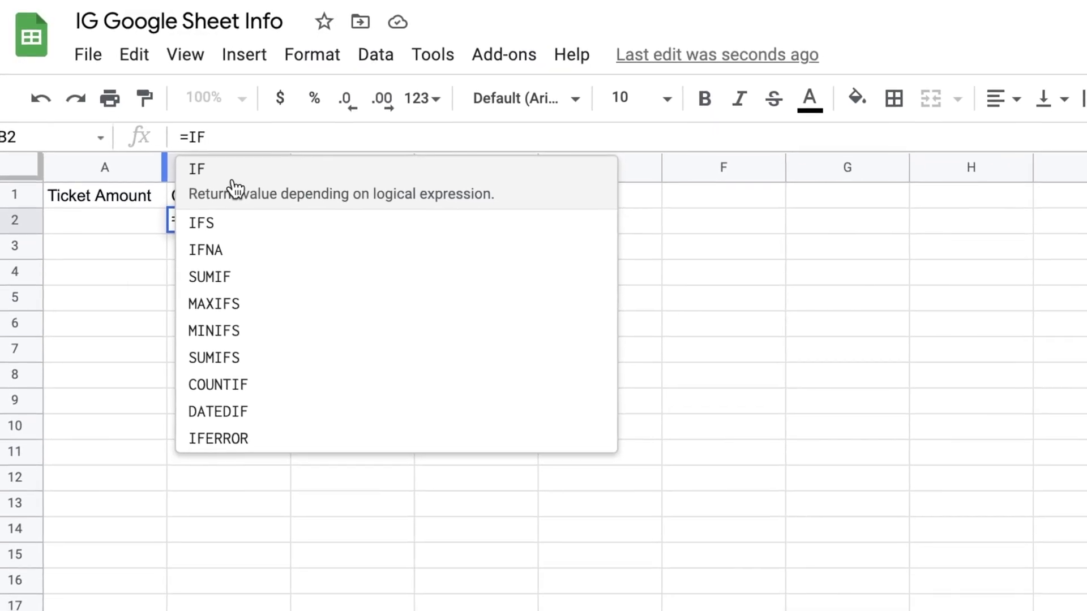
text((A2)
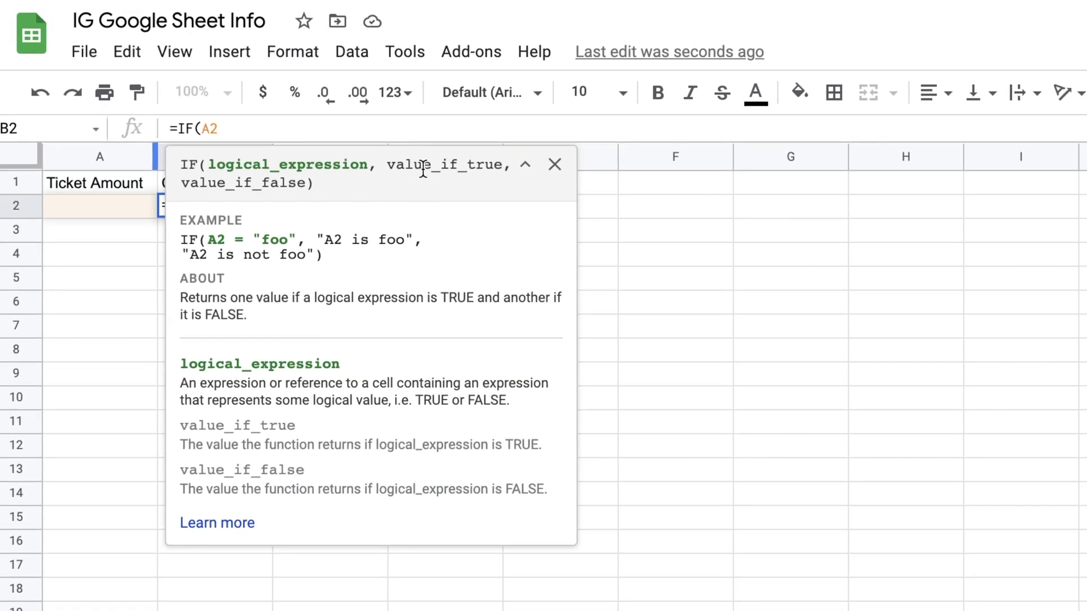
text(,>30)
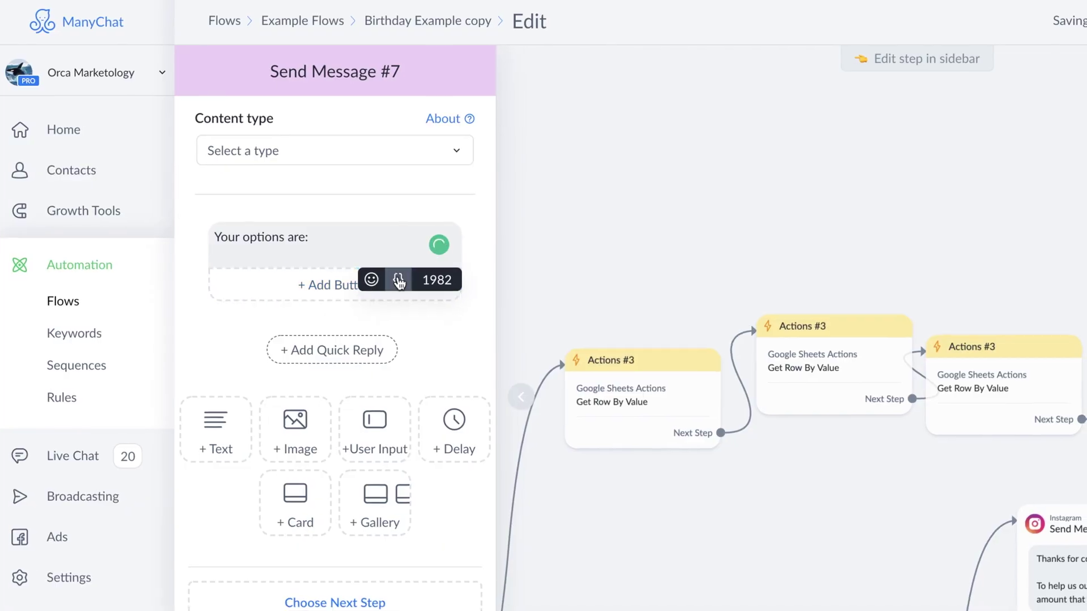
- In Send Message #7, insert the Birthday Meal 1 meal and price variables as the first option
text({birthd)
key(Return)
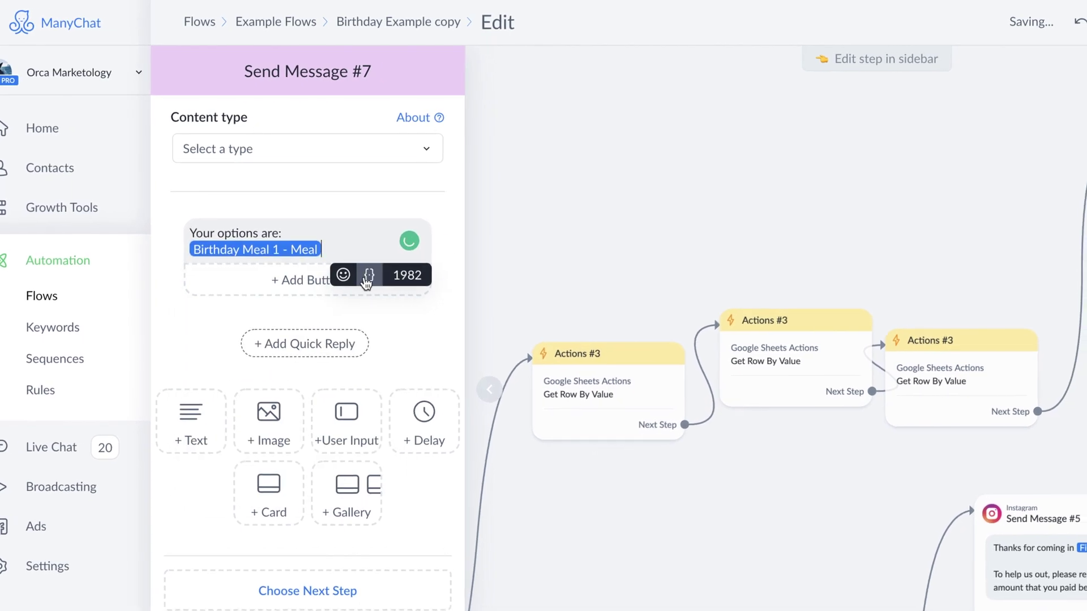
text(for {birthd)
key(Down)
key(Return)
- Add the Birthday Meal 2 meal and price line, and paste a copy for the third option
key(Return)
key(Return)
text({)
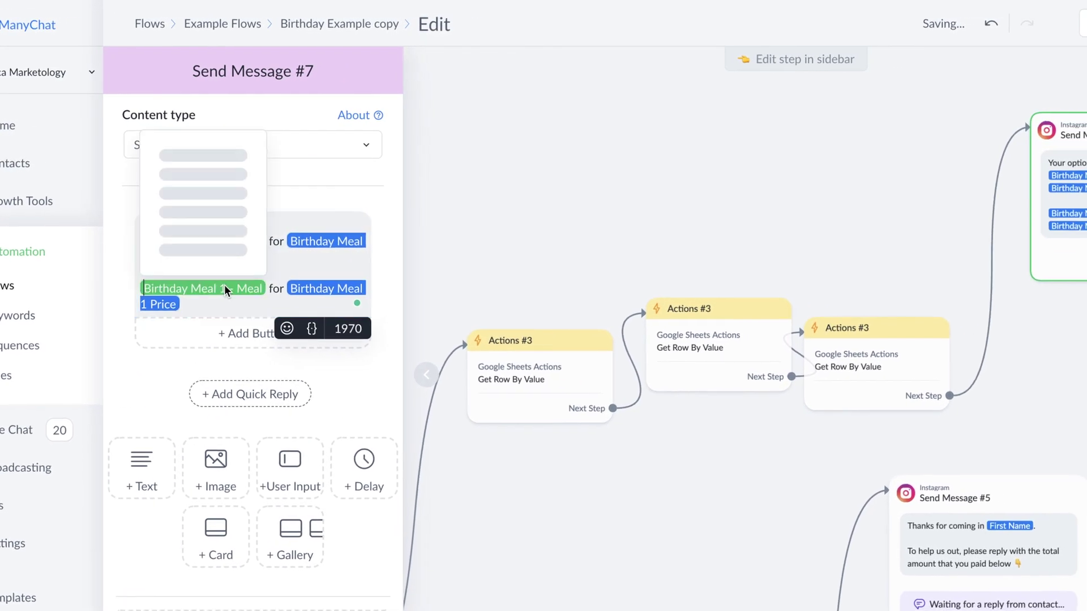
text(Birthday Meal 2 - Meal)
key(Return)
text(for {Birthday Meal 2 Price)
key(Return)
key(ctrl+v)
- Change the third line's meal and price variables to Birthday Meal 3
click(174, 318)
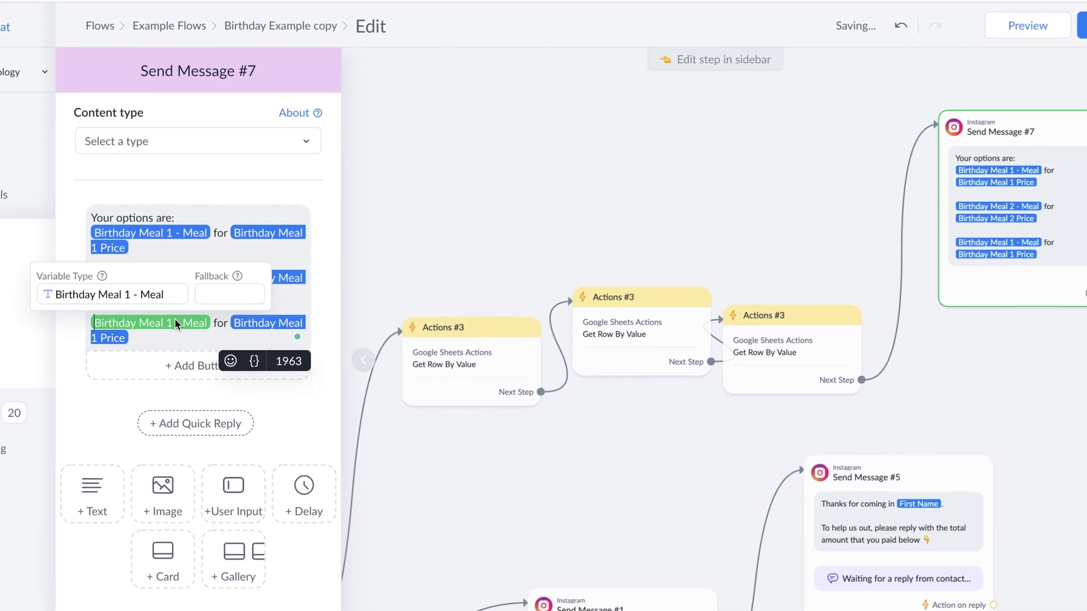
text(3)
click(257, 332)
text(3)
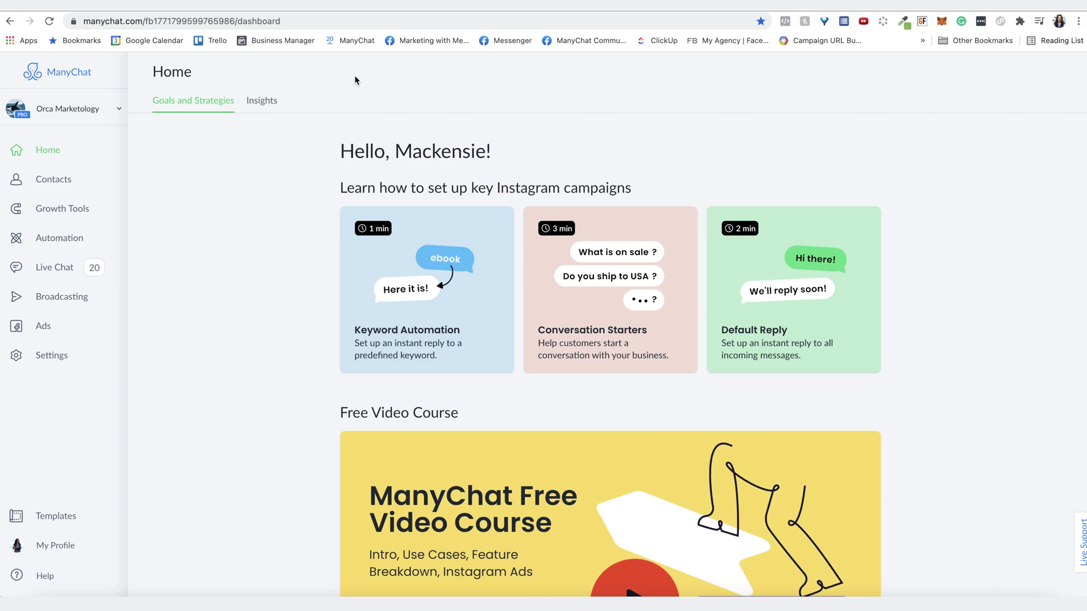
- Go to Settings > Integrations to check that the Google Sheets account is connected
click(52, 357)
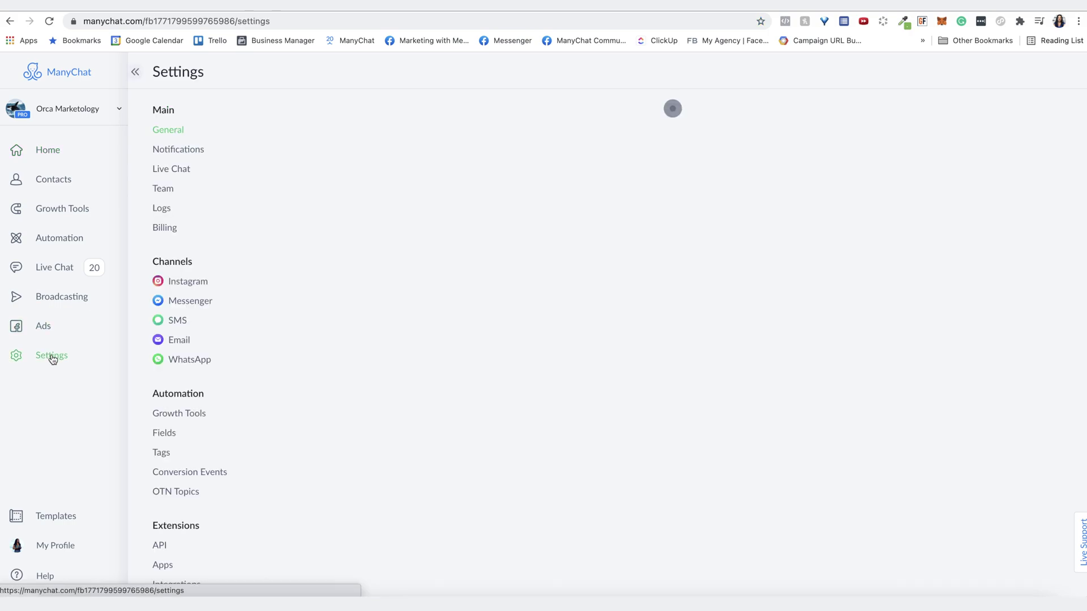
scroll(175, 490, down, 2)
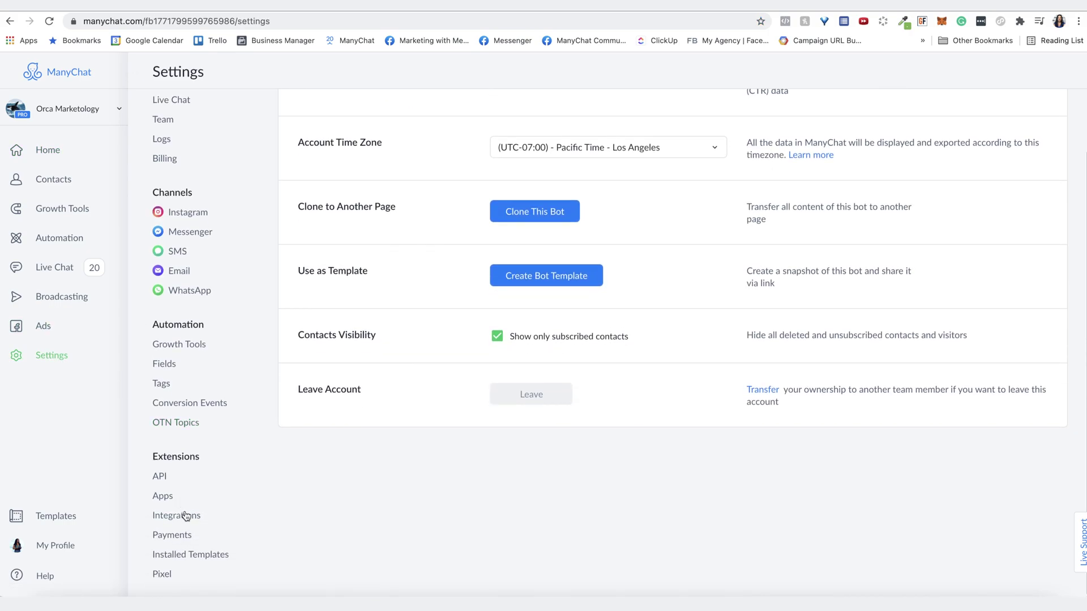
click(186, 517)
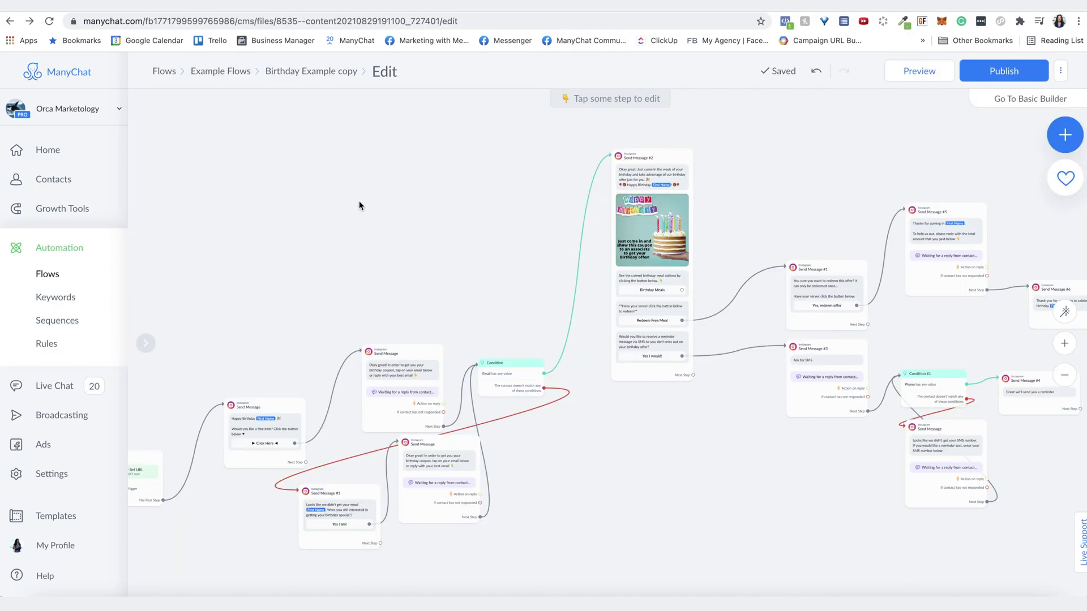
- Zoom out and pan the Birthday Example copy flow to see all its steps
scroll(359, 206, down, 2)
drag(361, 211, 393, 211)
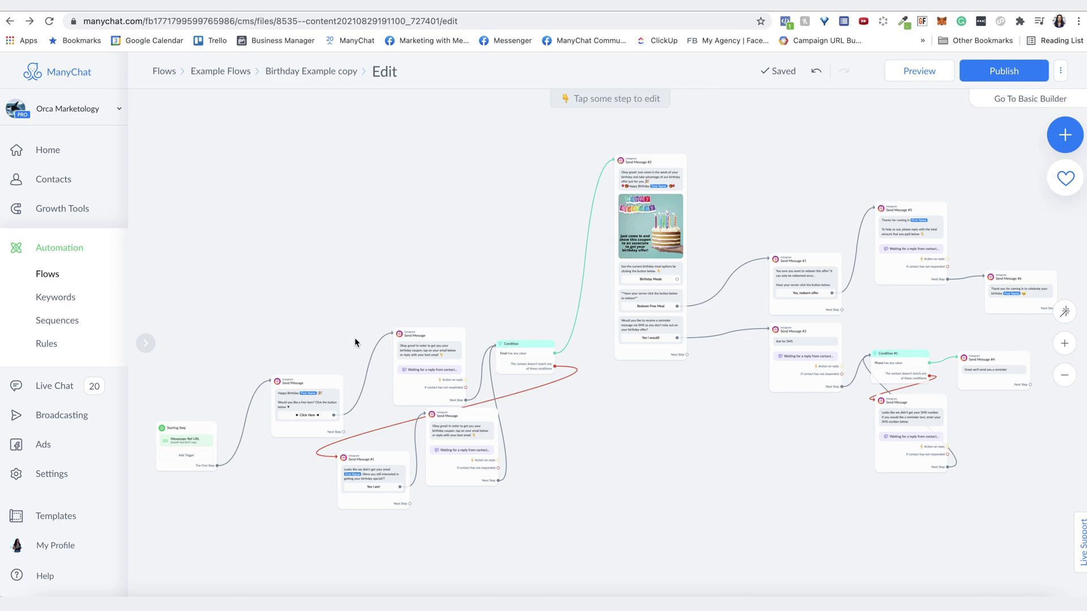
mouse_move(435, 376)
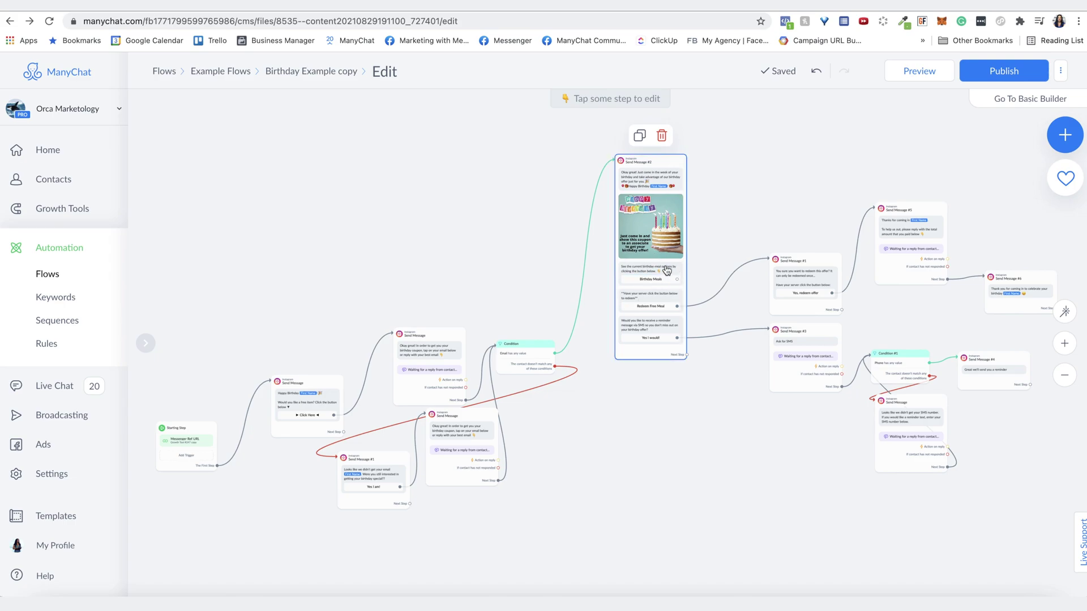
- Check the IG Google Sheet Info spreadsheet, then move the Condition step left
scroll(660, 271, up, 2)
scroll(660, 272, up, 1)
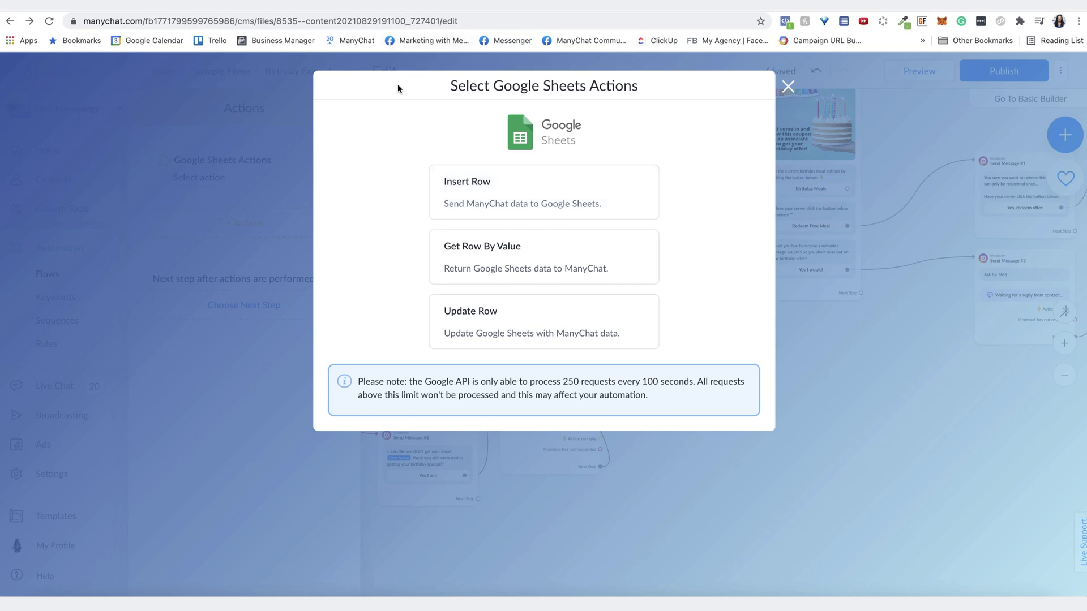
click(378, 6)
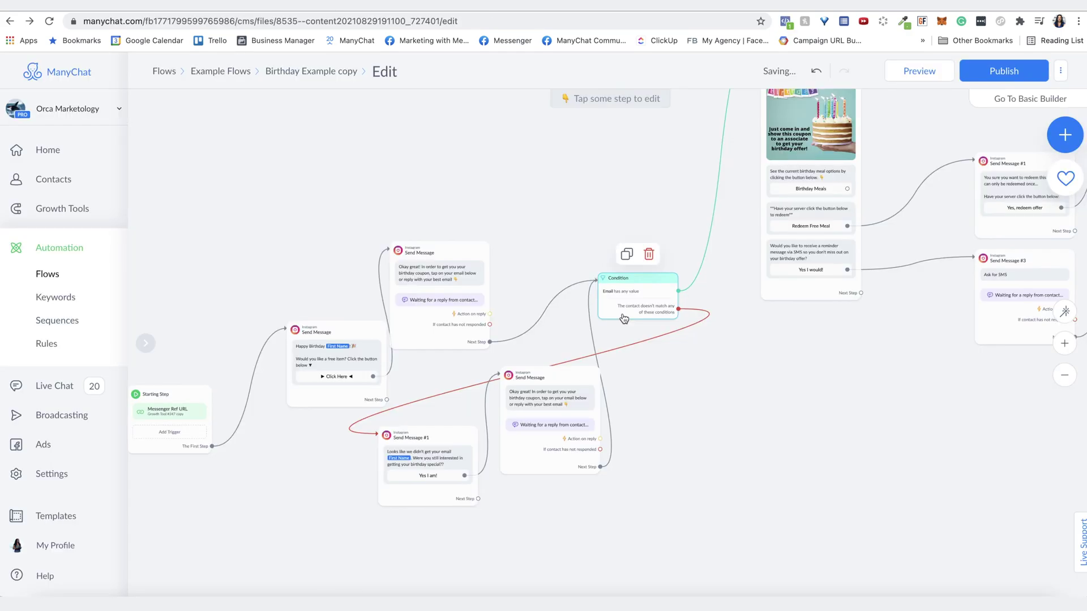
drag(636, 300, 621, 229)
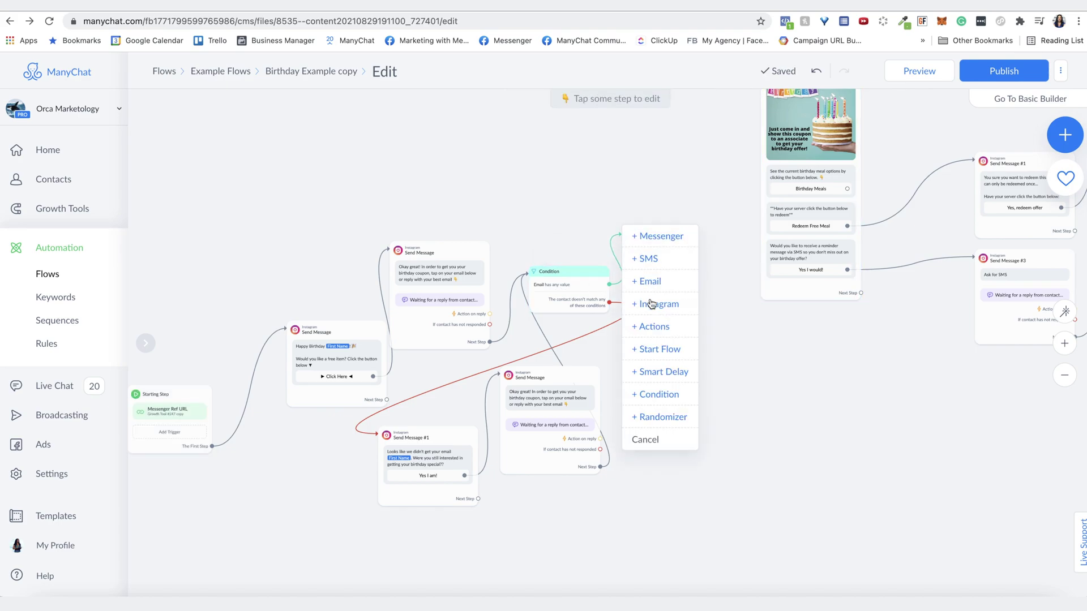
- Add an Actions step containing a Set Custom Field action
click(528, 409)
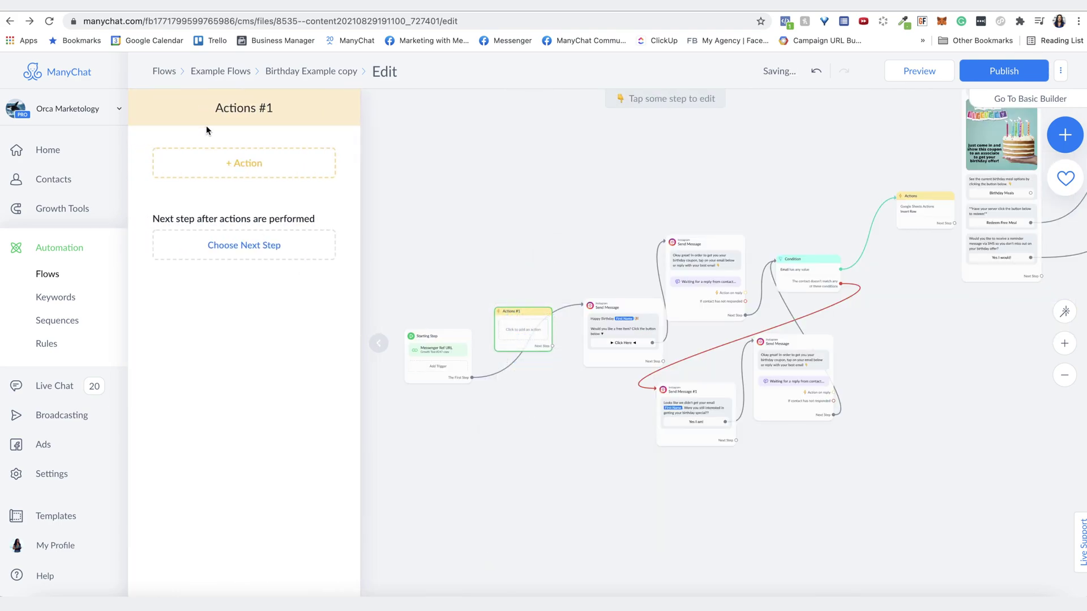
click(217, 163)
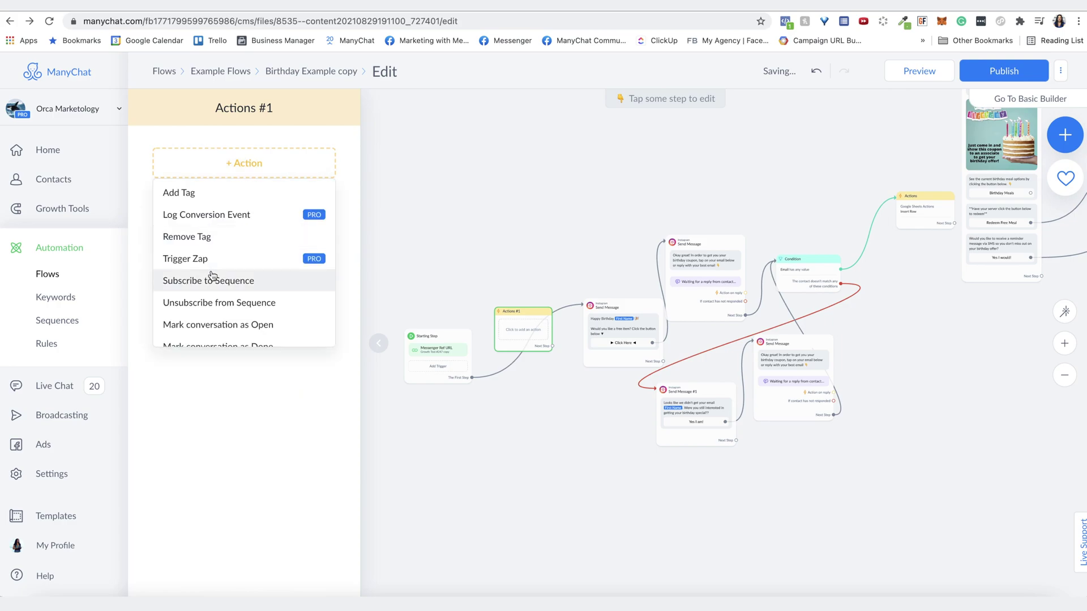
scroll(213, 278, down, 2)
scroll(212, 276, down, 4)
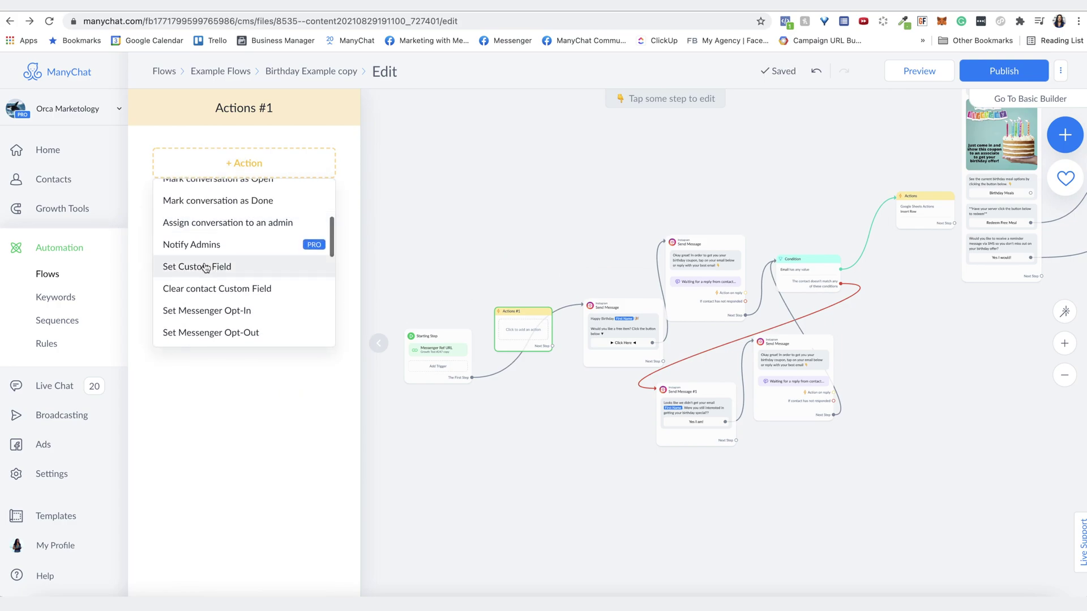
click(211, 267)
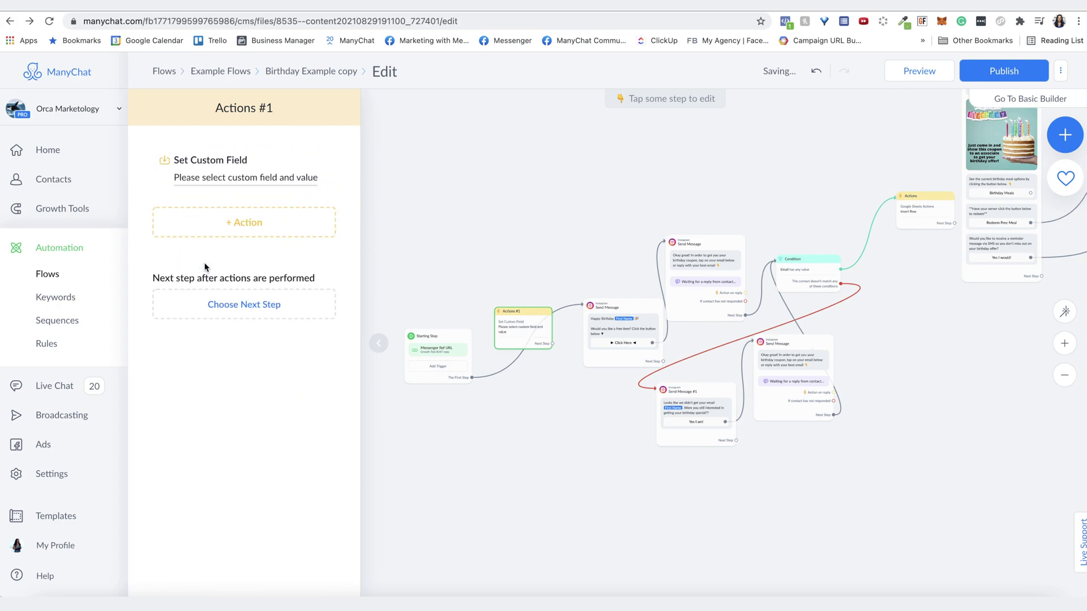
click(220, 179)
- Create a new user field named ManyChat ID for the Set Custom Field action
click(376, 188)
text(m)
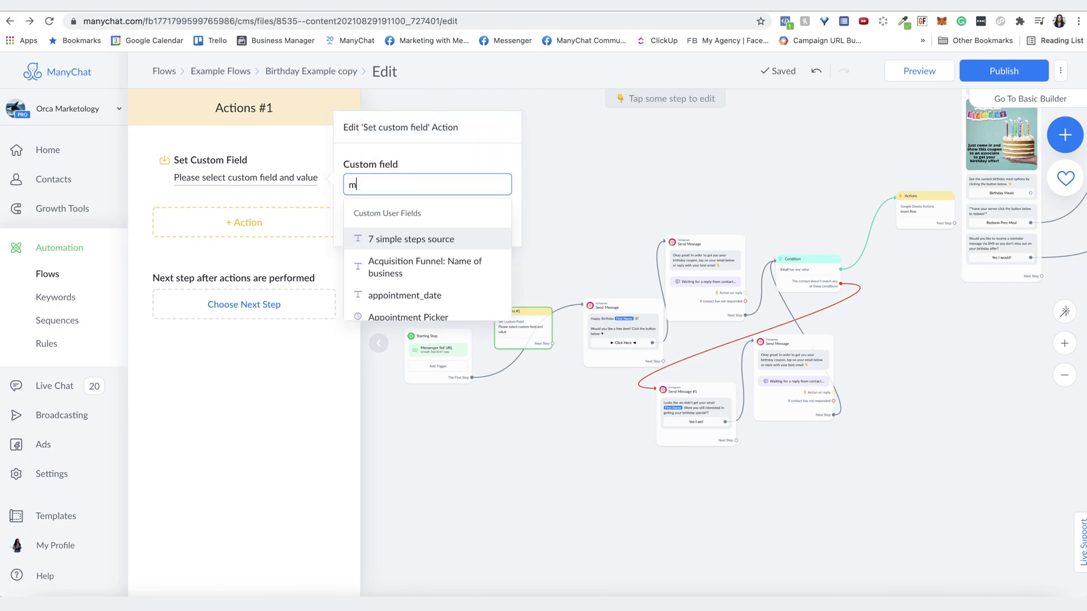
text(any)
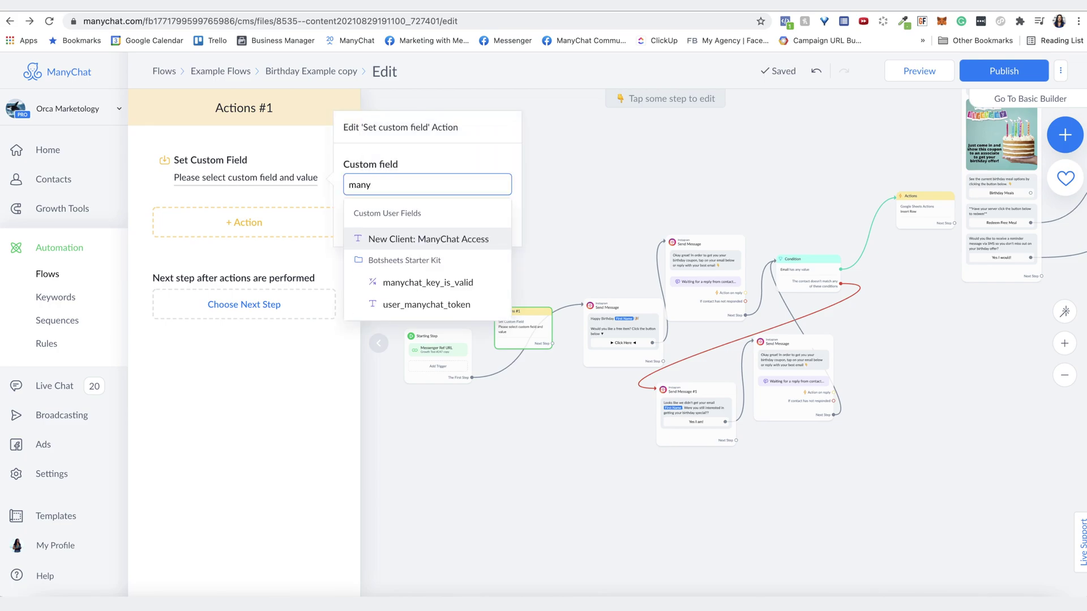
key(super+a)
text(ManyChat ID)
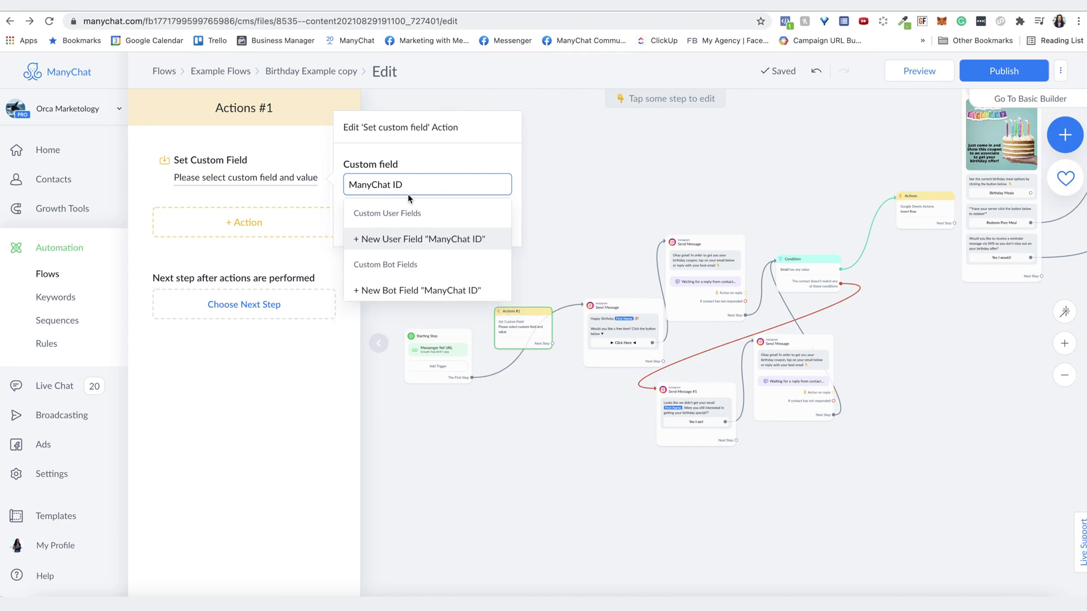
click(435, 239)
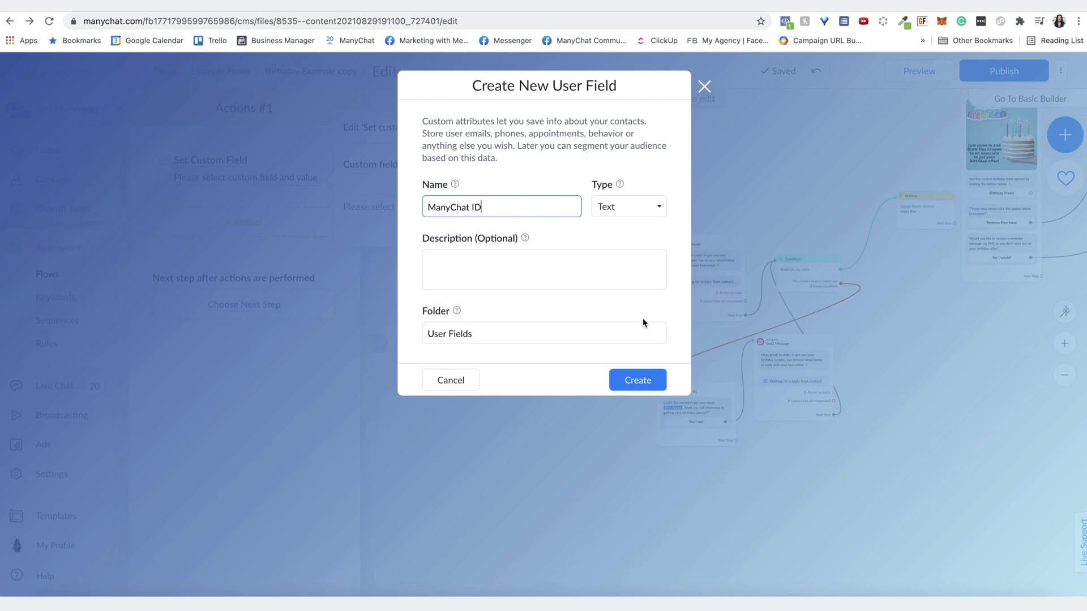
click(636, 381)
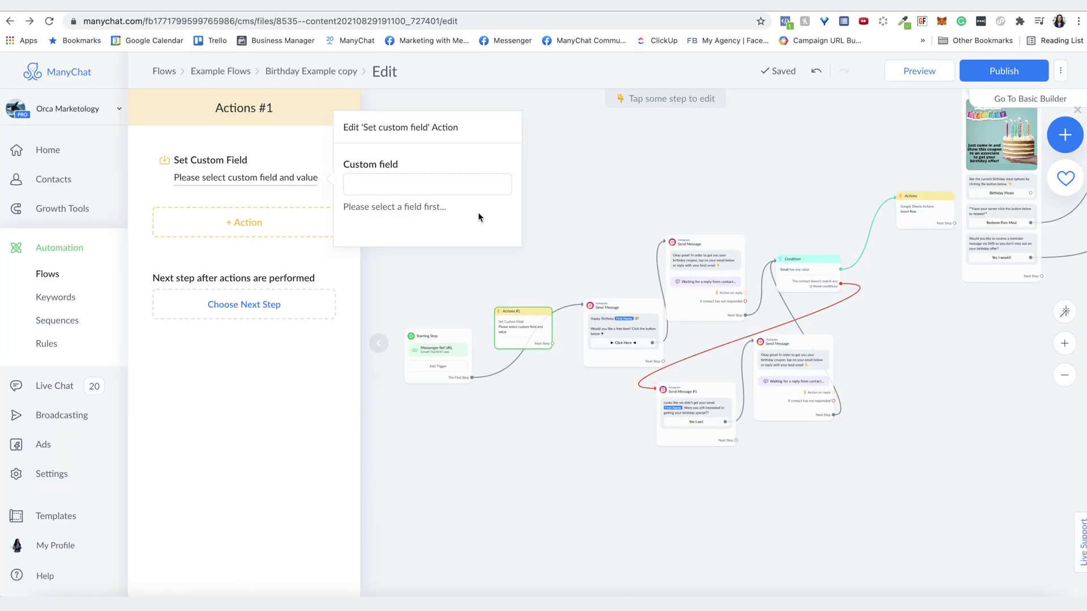
click(398, 185)
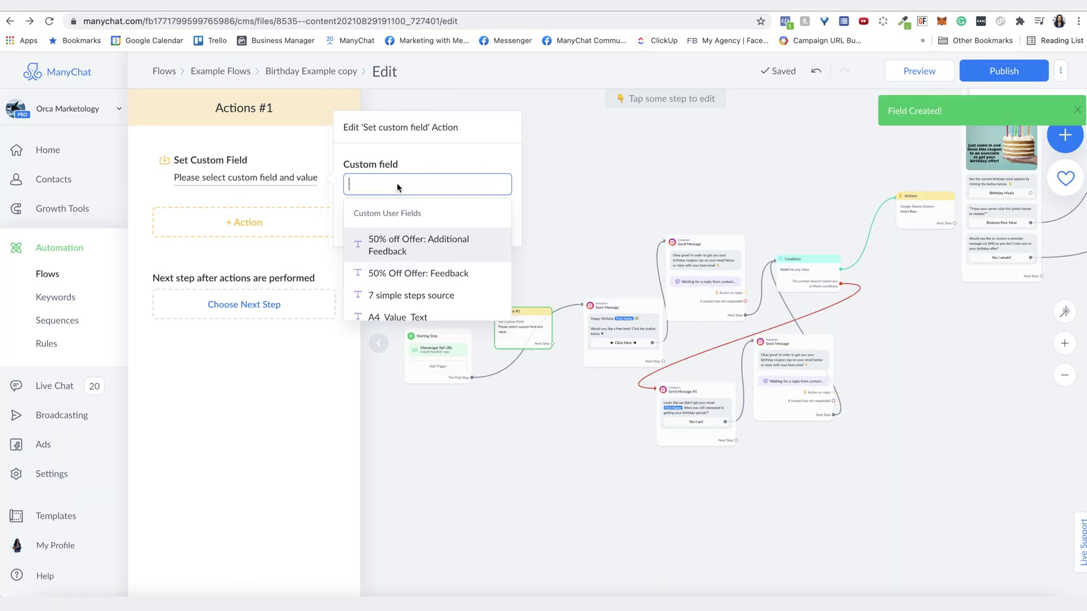
- Set the ManyChat ID custom field to the User Id variable
text(many)
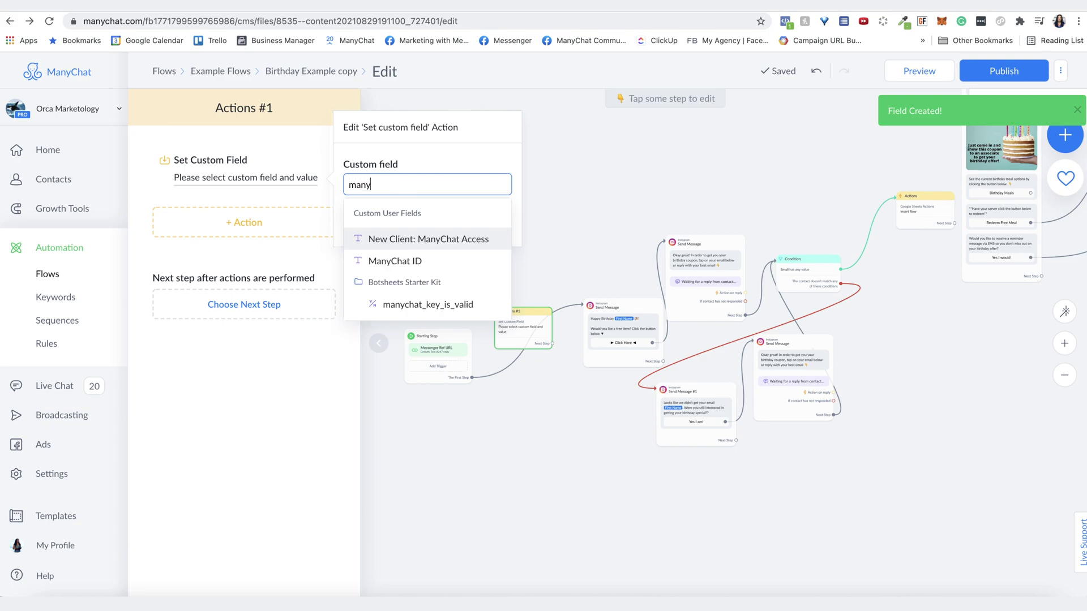
click(415, 261)
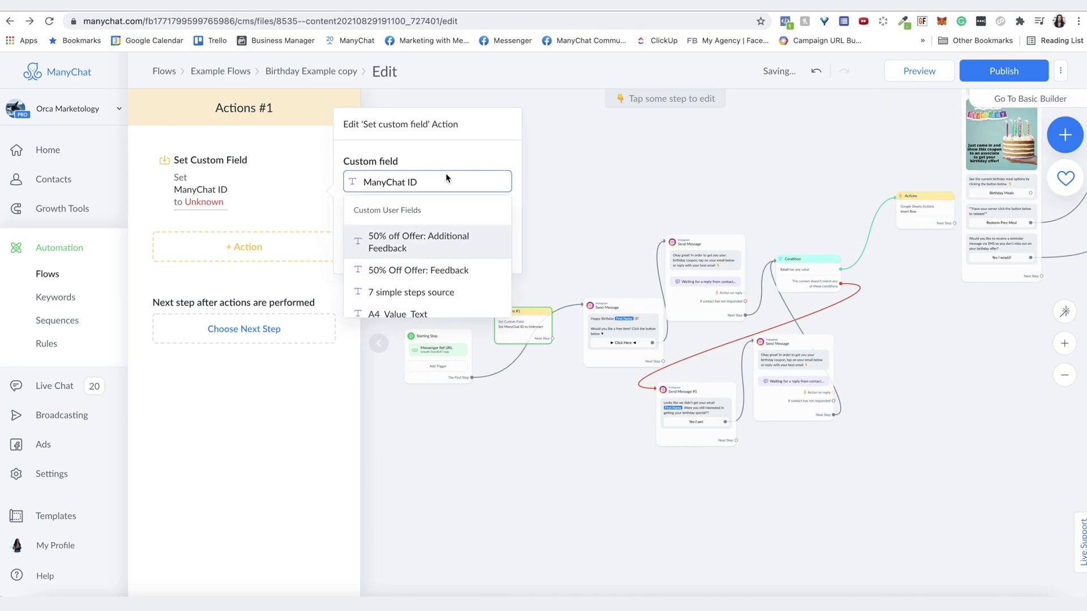
click(443, 153)
click(365, 236)
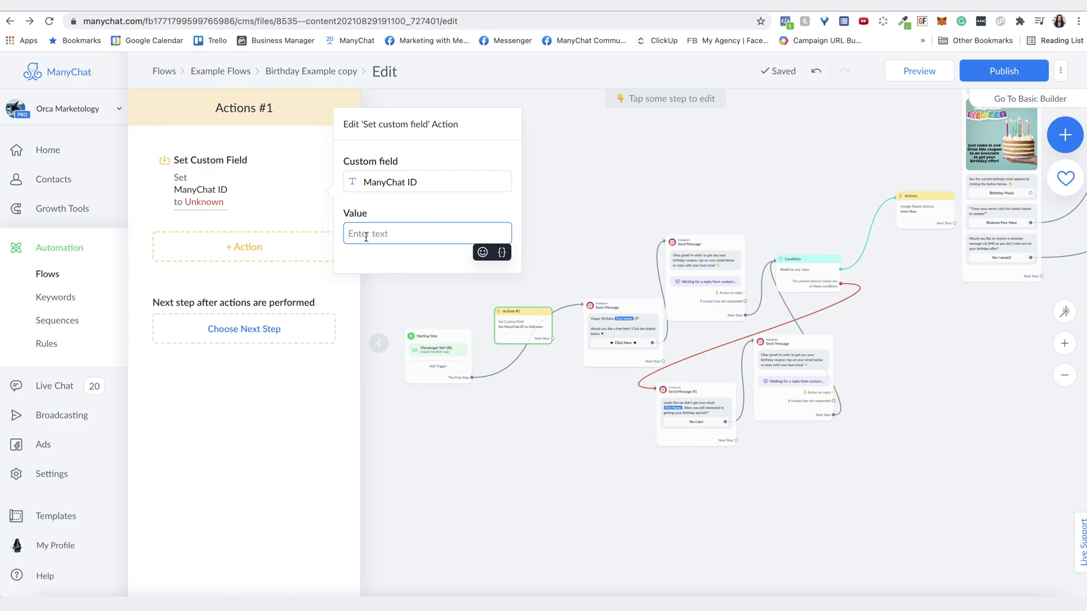
text(')
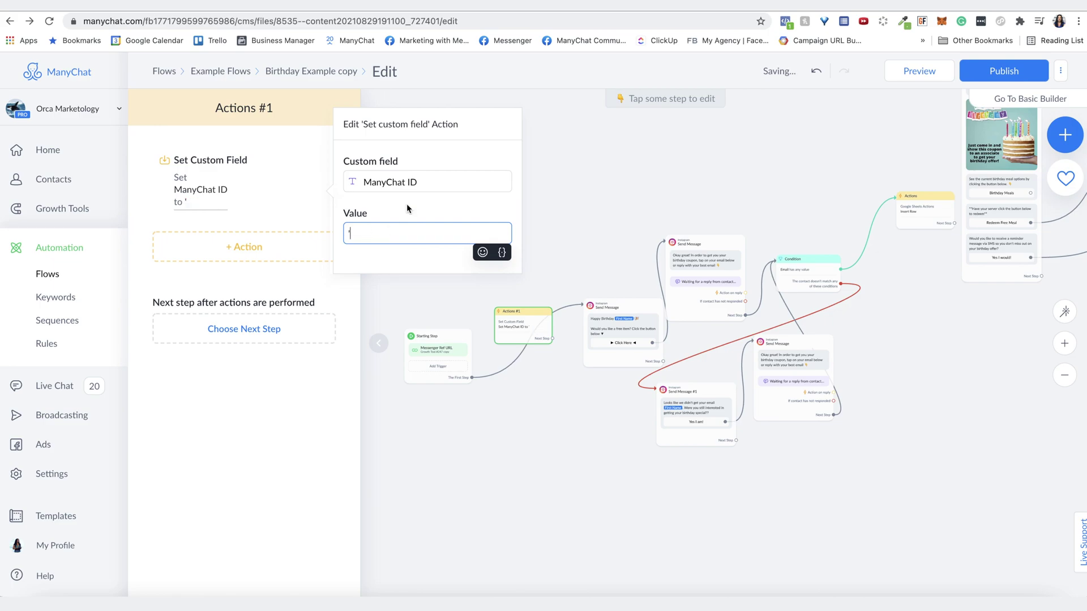
click(501, 252)
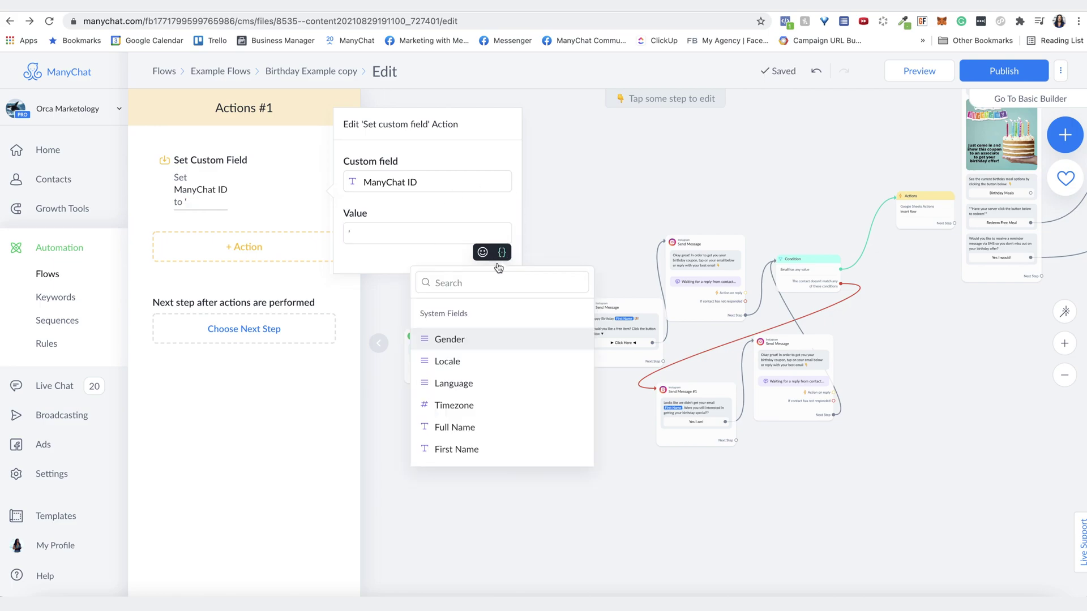
scroll(455, 382, down, 5)
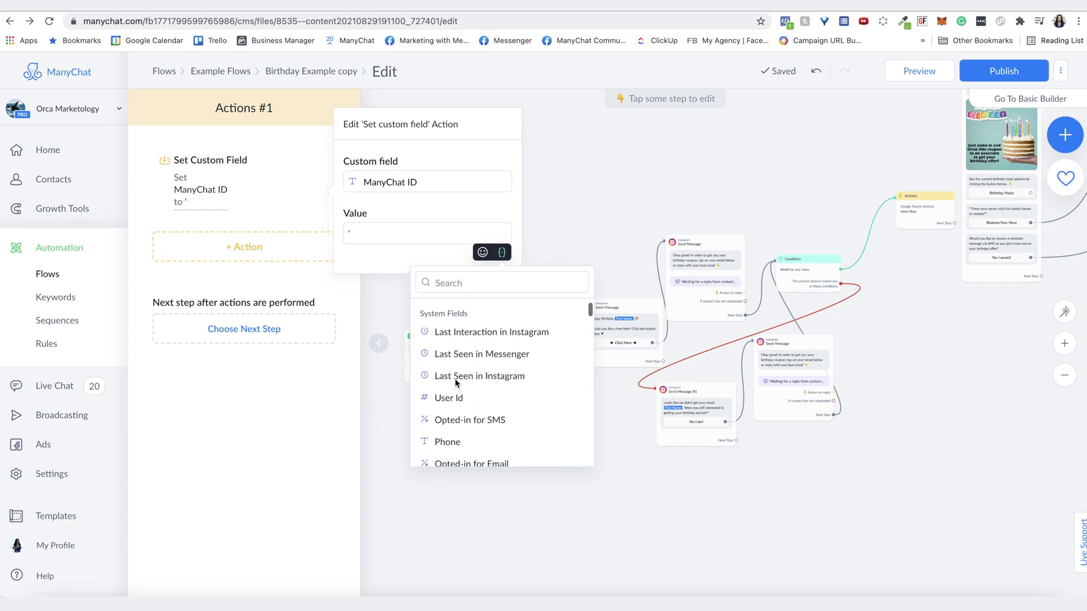
click(450, 397)
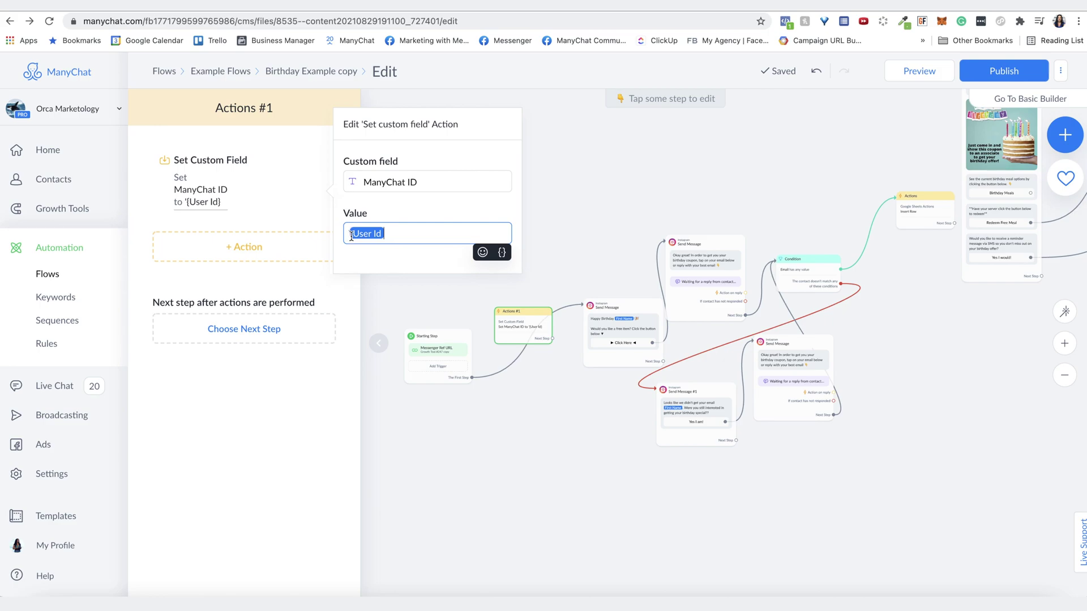
click(405, 257)
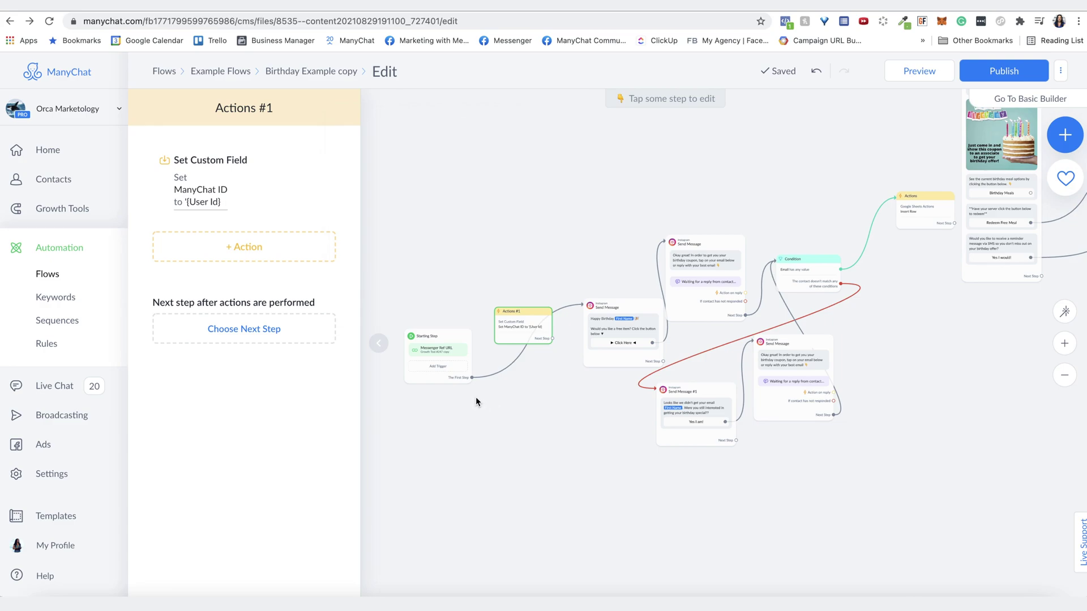
- Make the Instagram Send Message step follow Actions #1
click(472, 377)
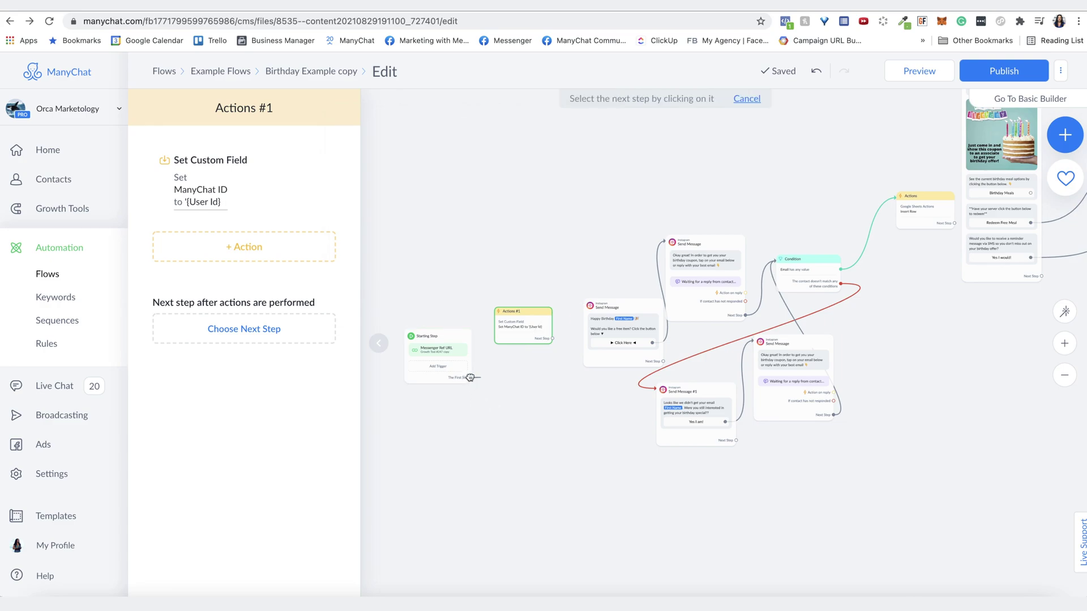
click(552, 343)
click(553, 340)
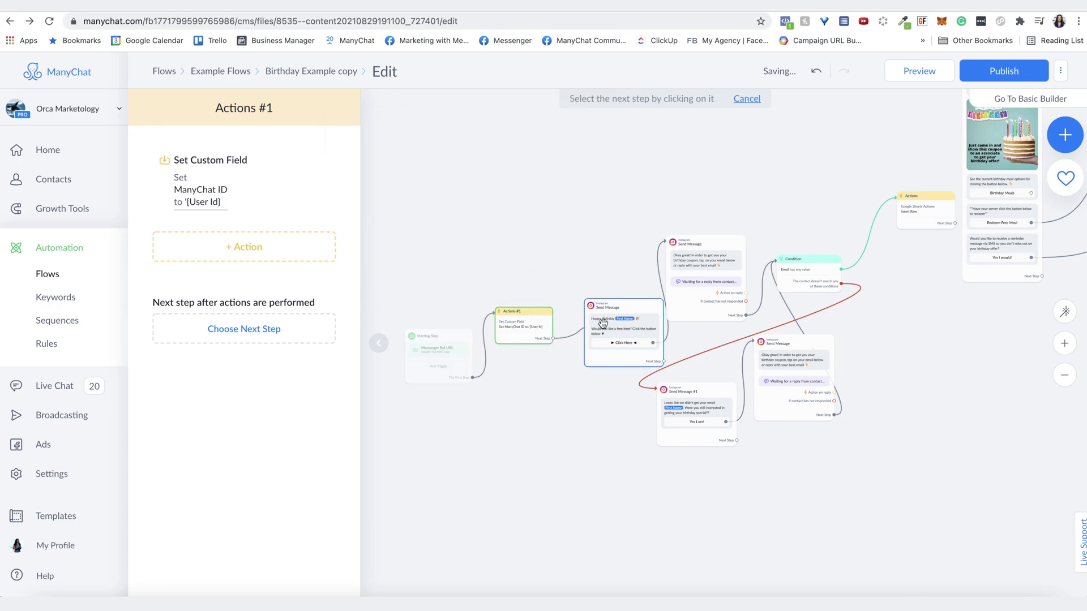
click(623, 331)
drag(898, 329, 683, 447)
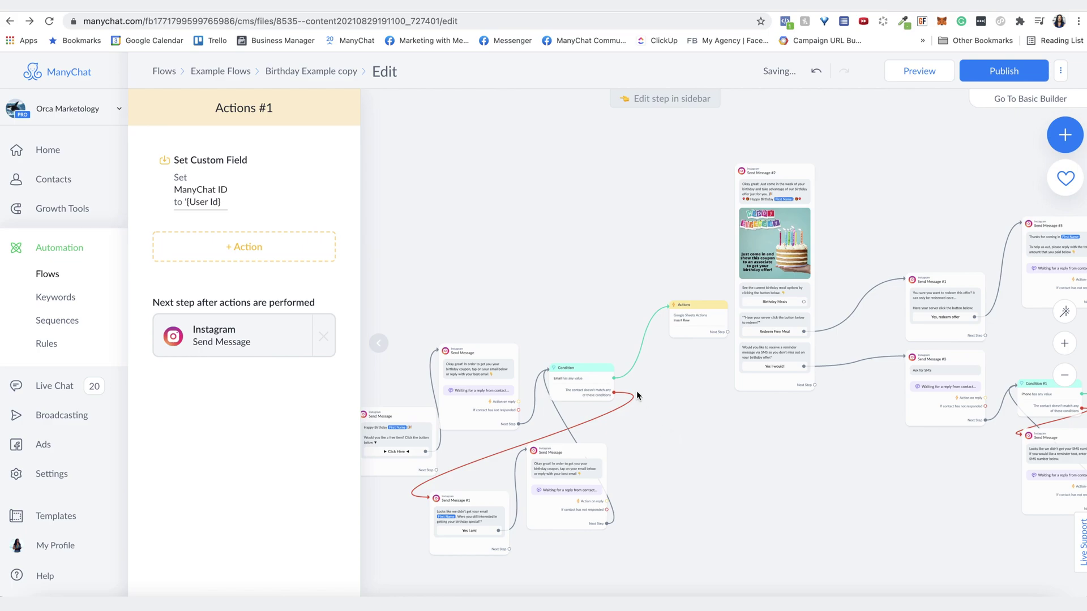
click(688, 336)
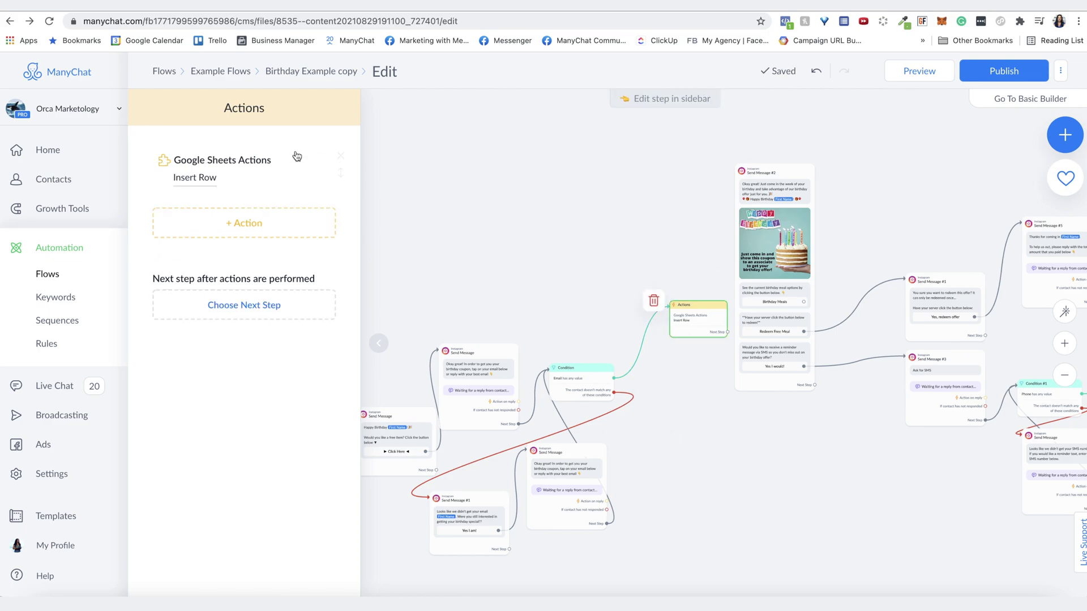
- Point the Insert Row action at the Birthday Entries worksheet of IG Google Sheet Info
click(202, 178)
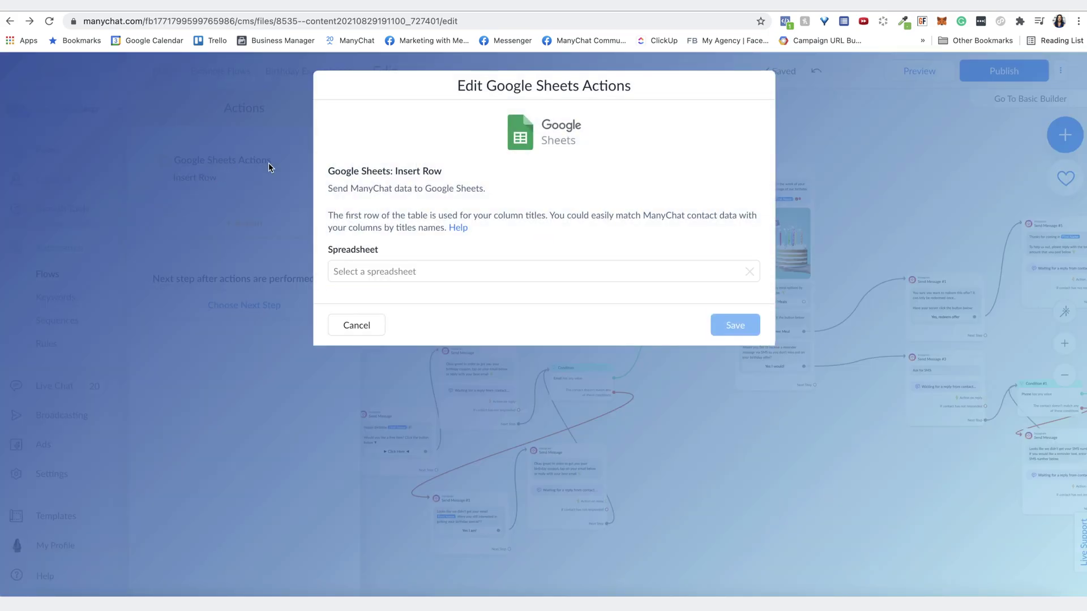
click(369, 271)
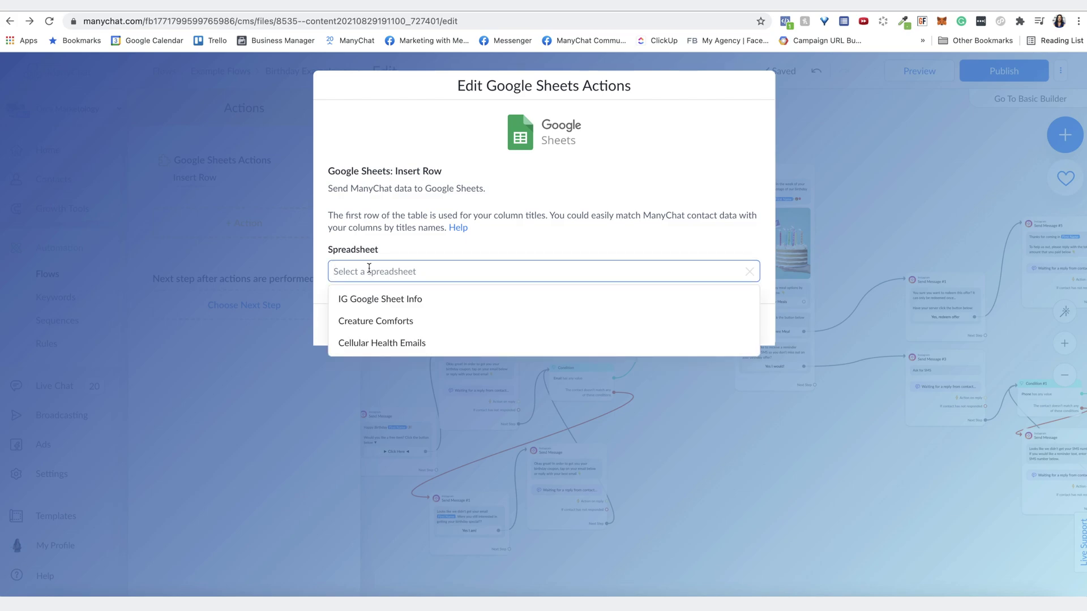
click(385, 298)
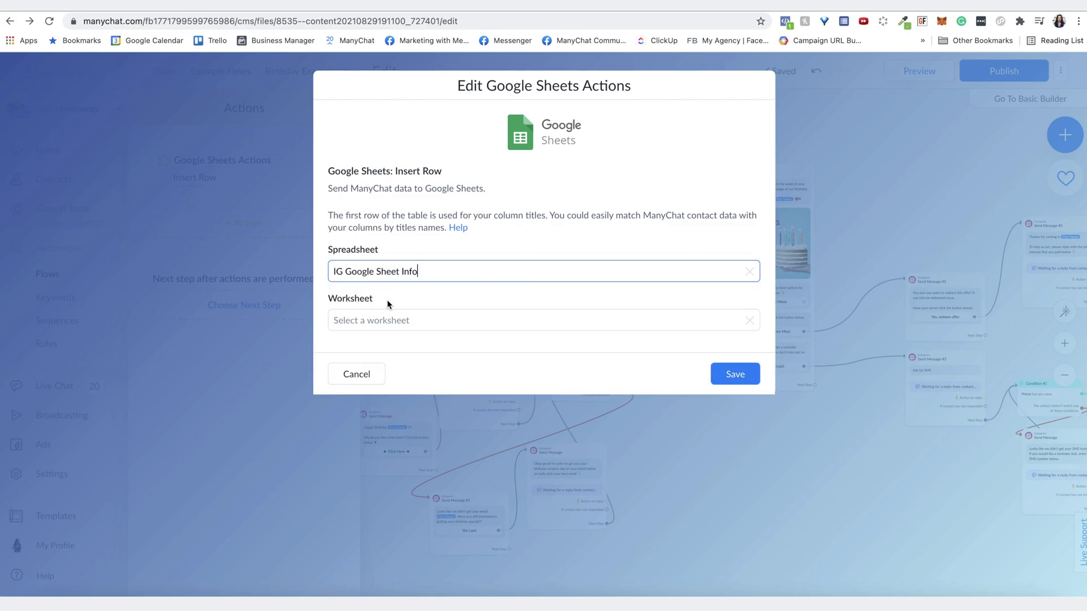
click(386, 319)
click(385, 349)
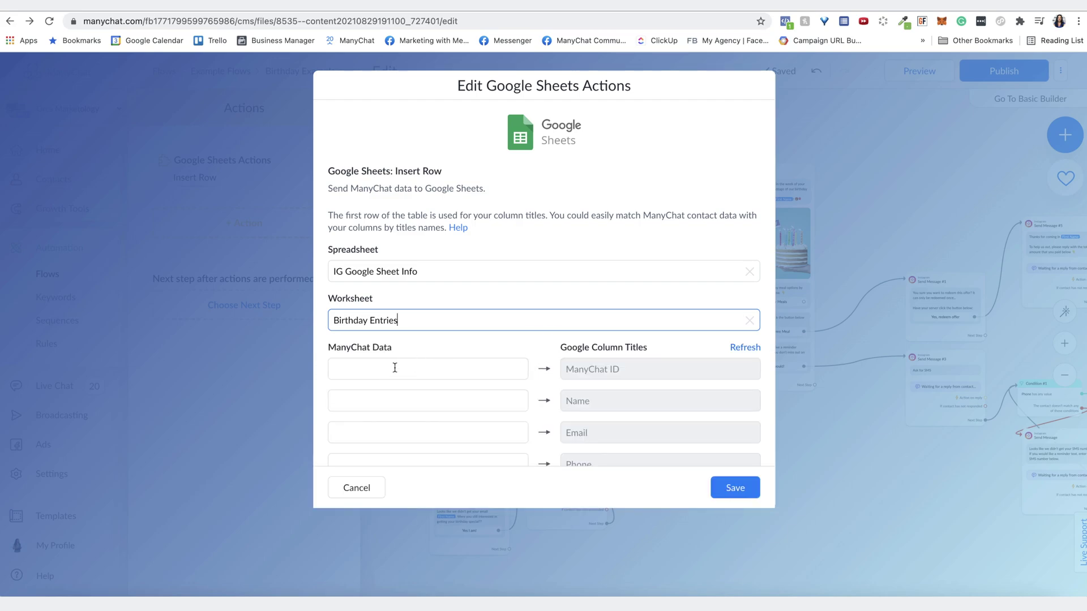
- Map ManyChat ID, Full Name and Email to the ManyChat ID, Name and Email columns
click(395, 373)
text(manycha)
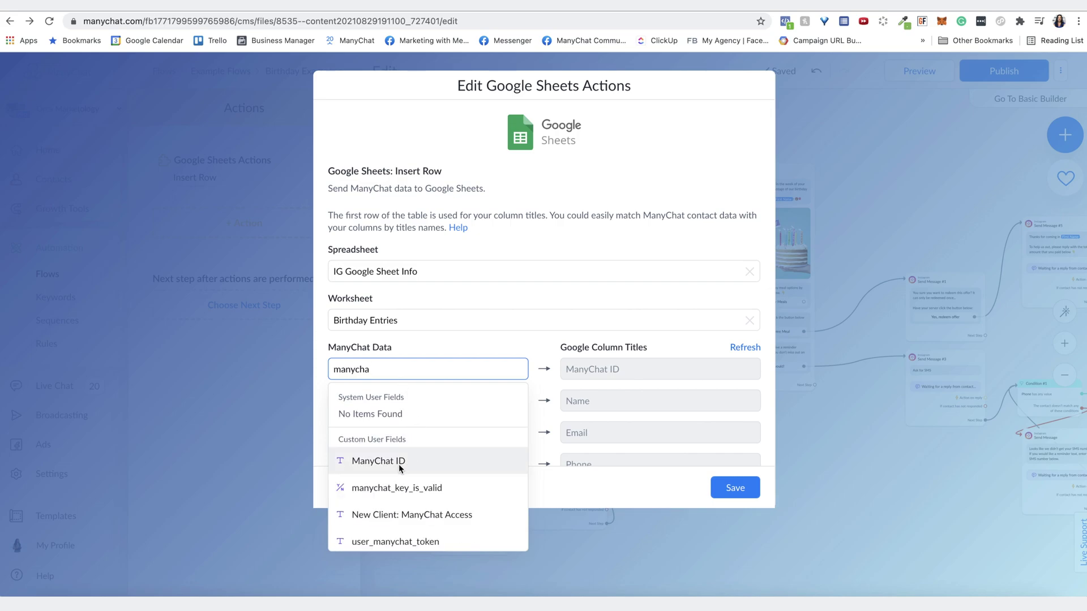
click(398, 462)
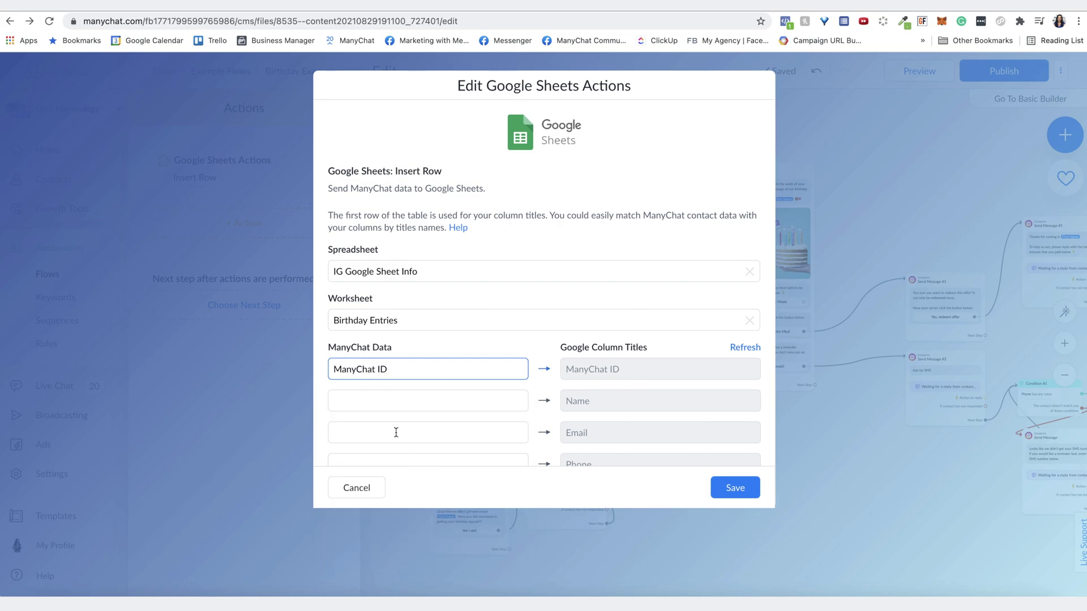
click(396, 399)
text(name)
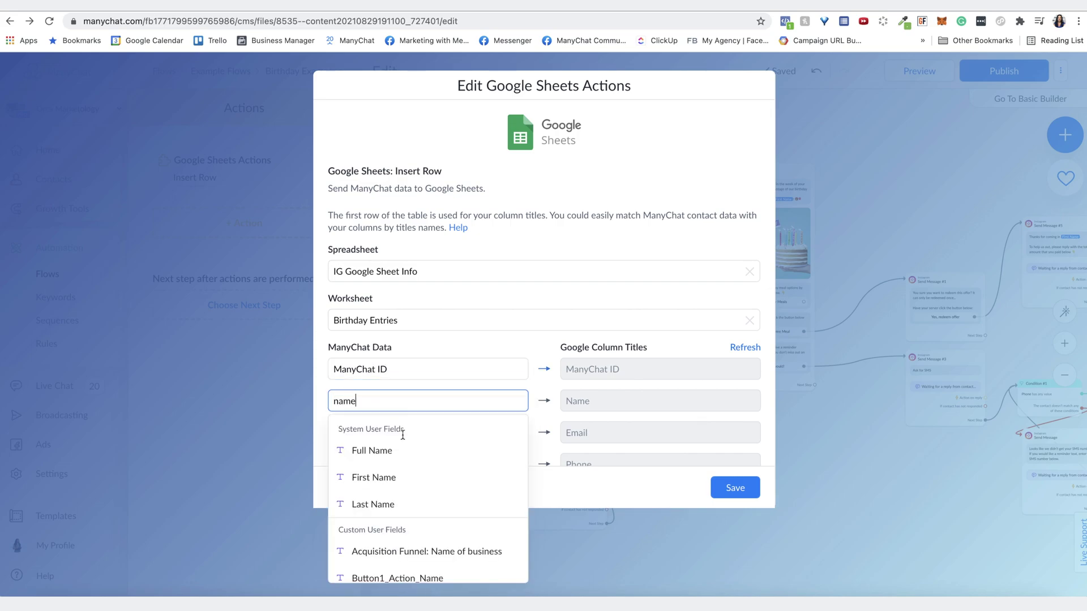
click(391, 447)
scroll(391, 450, down, 2)
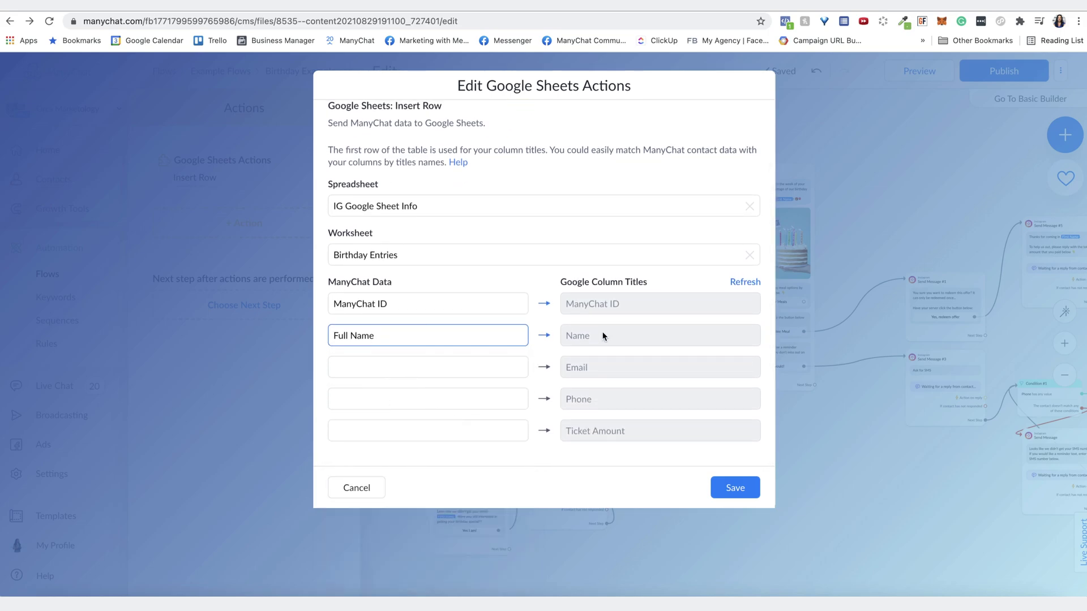
click(412, 366)
text(email)
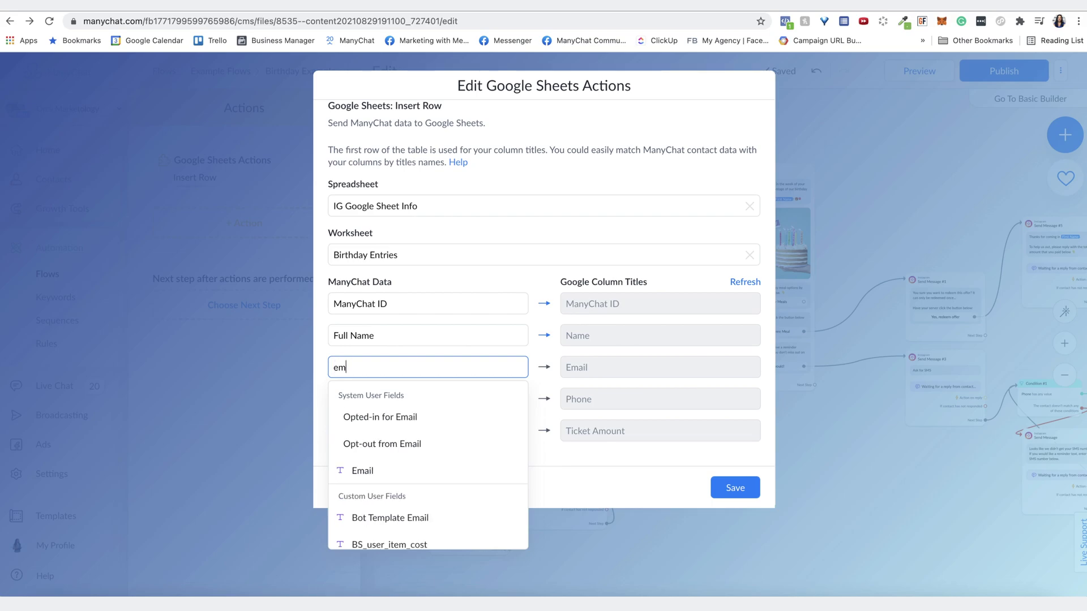
click(413, 473)
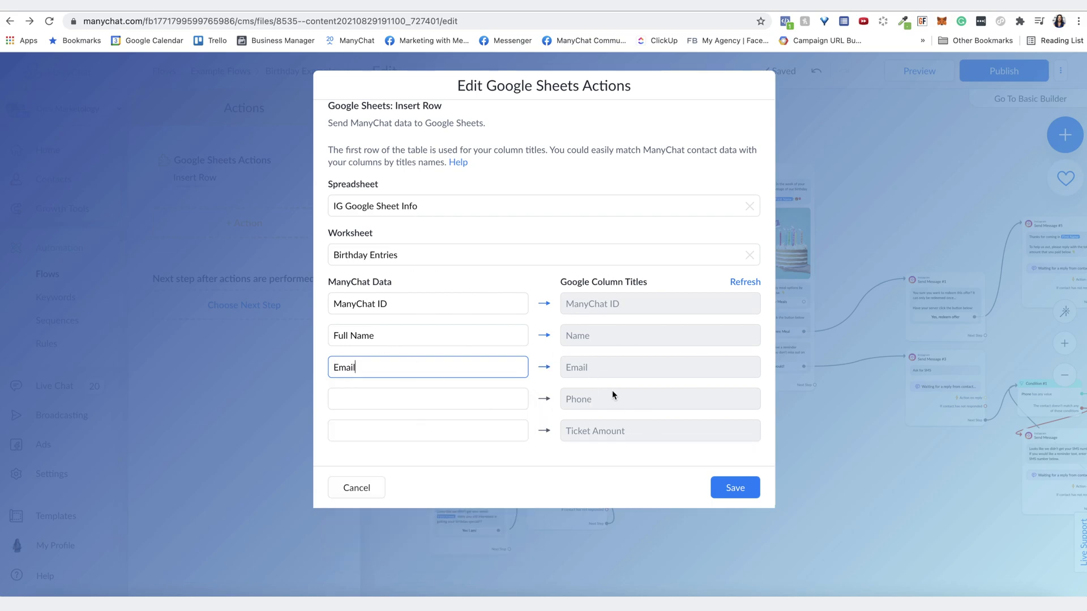
- Save the column mapping and link the Google Sheets step to Send Message #2
click(750, 485)
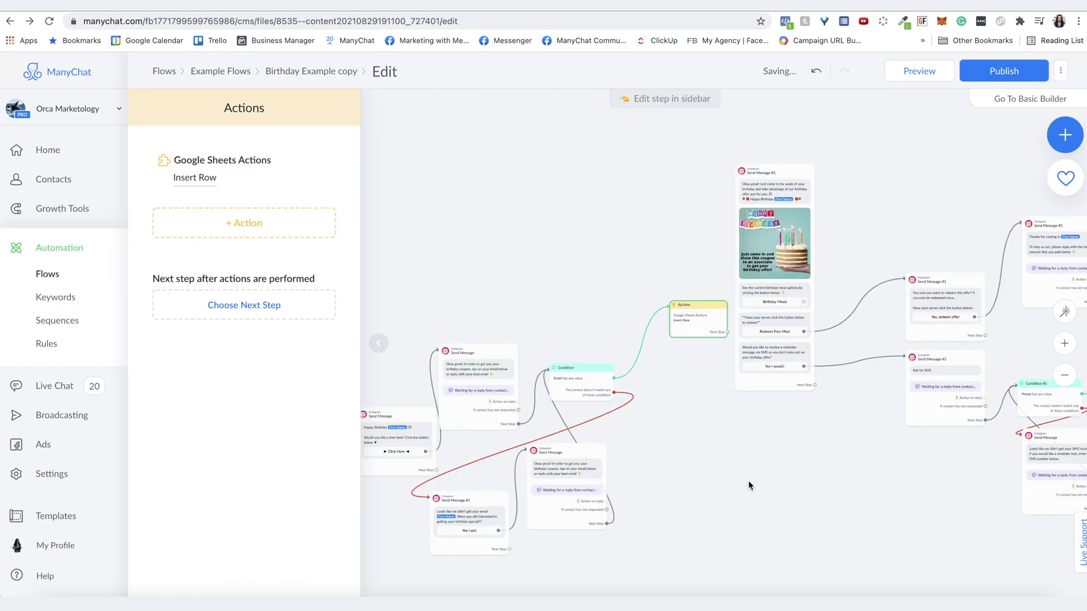
drag(704, 314, 659, 294)
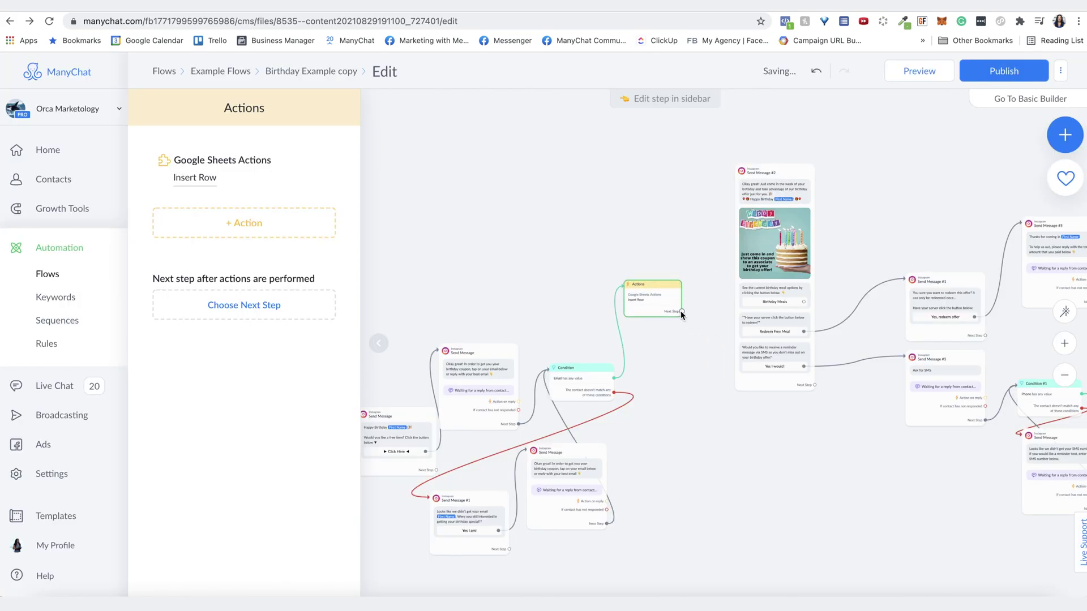
click(681, 310)
click(748, 232)
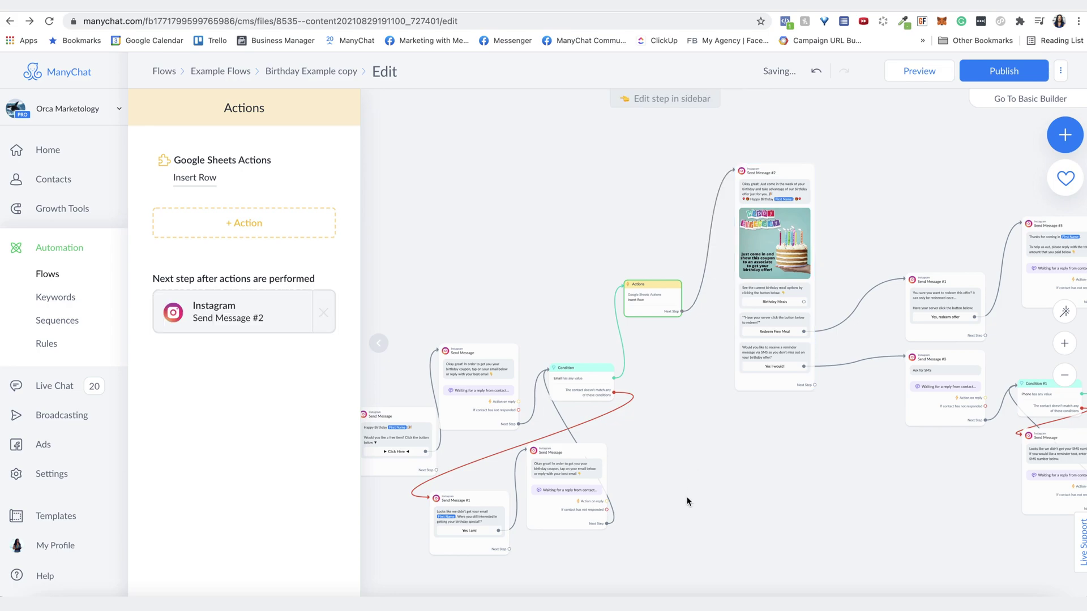
- Check the spreadsheet, nudge Send Message #3 left, and start a new step from Send Message #4
drag(738, 435, 716, 477)
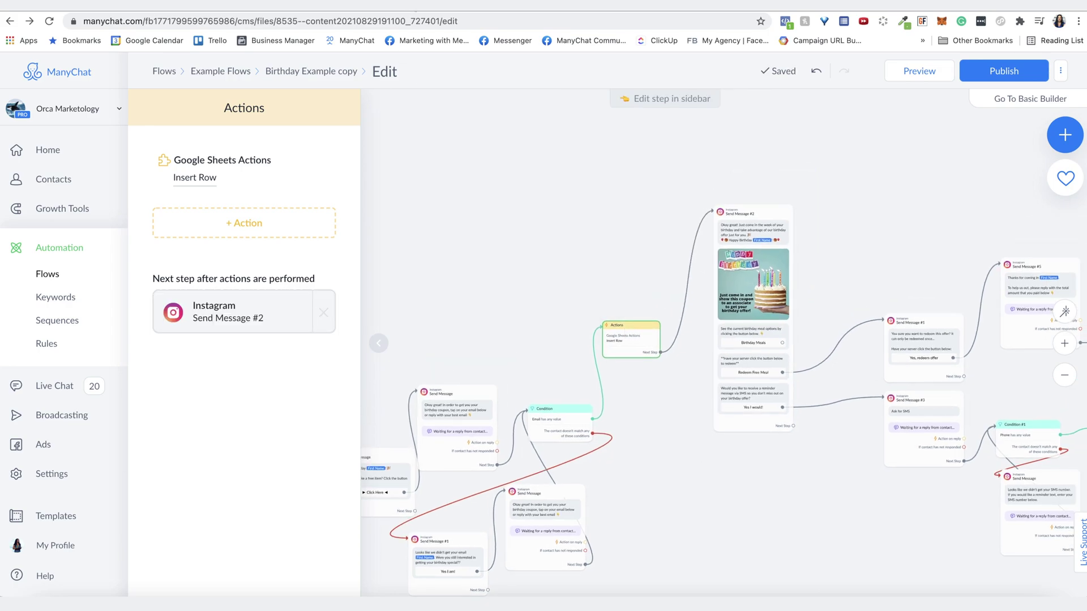
key(ctrl+Tab)
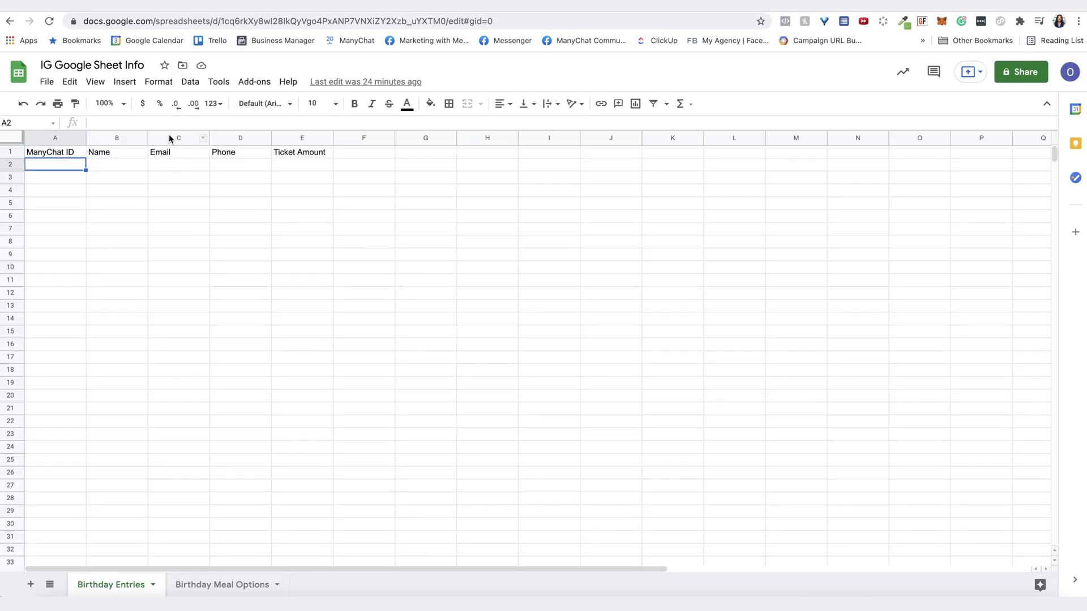
key(ctrl+shift+Tab)
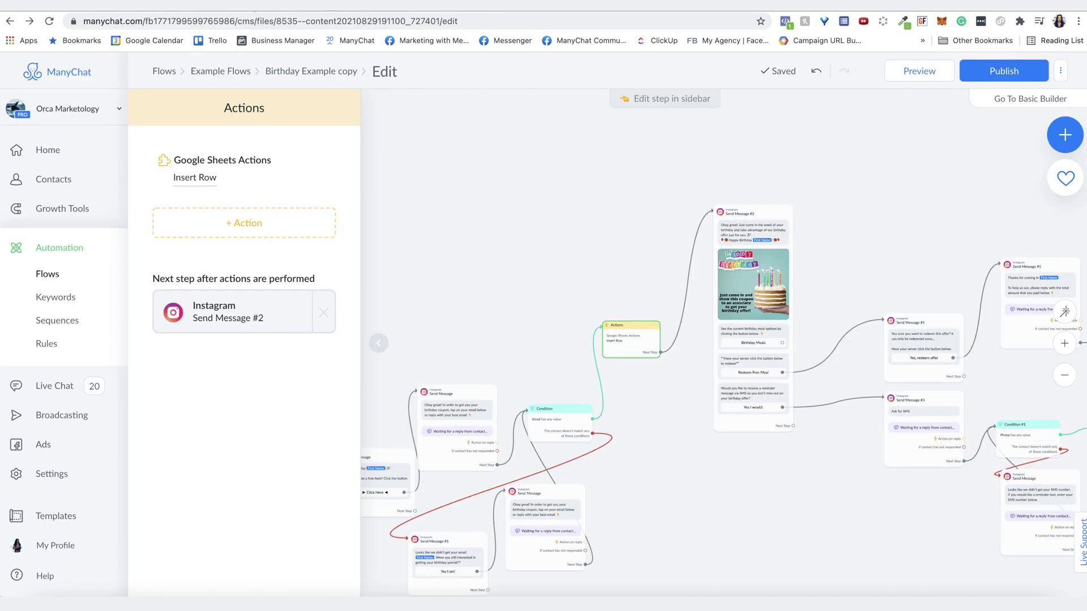
drag(726, 529, 476, 447)
drag(629, 356, 599, 354)
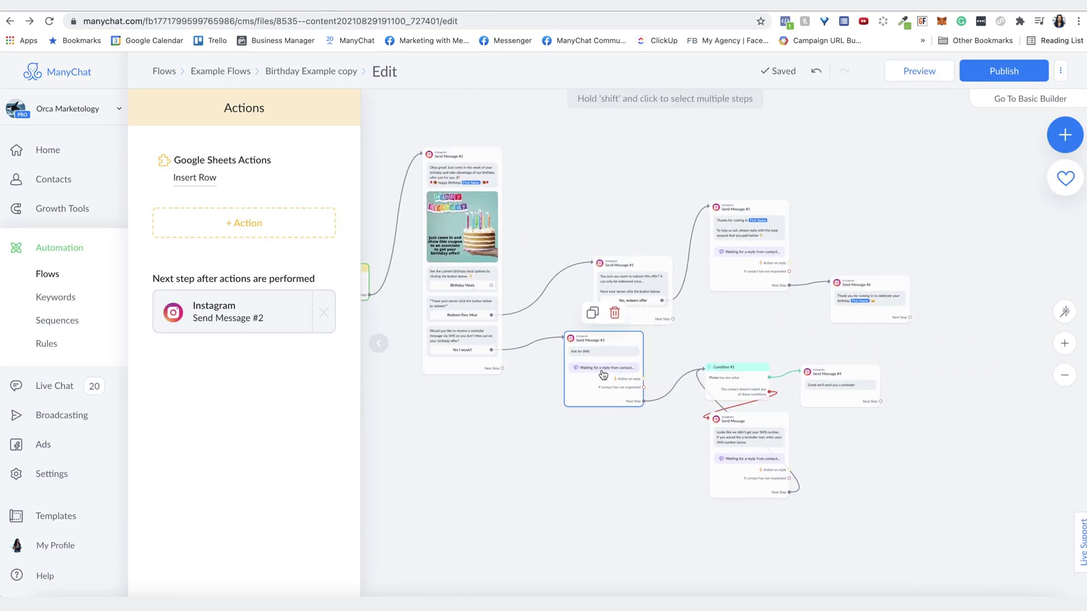
click(881, 401)
- Add Actions #2 after Send Message #4 with a Google Sheets Update Row action
click(899, 387)
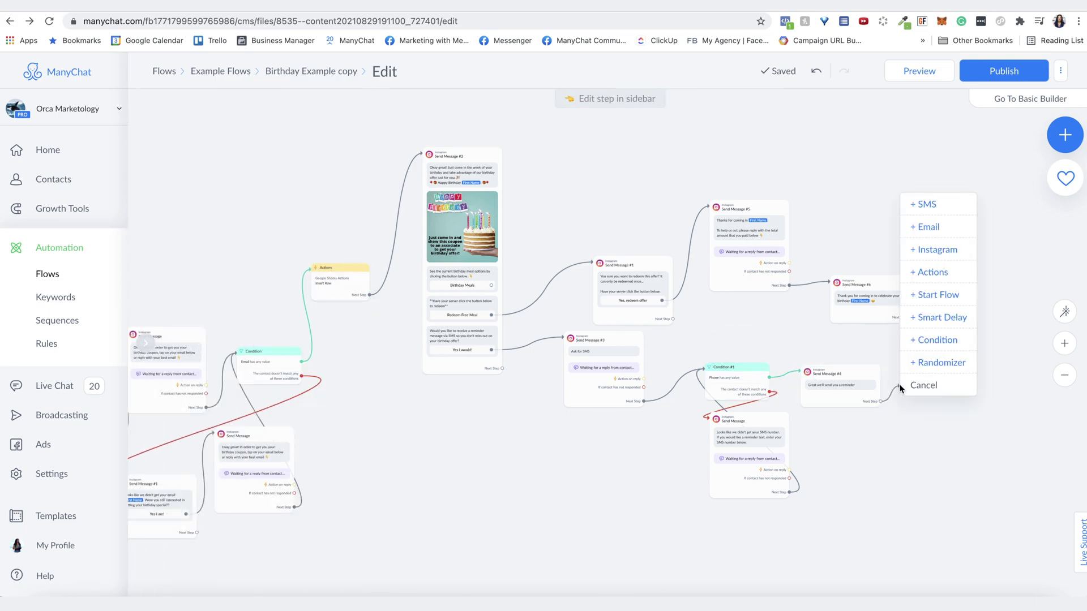
click(915, 280)
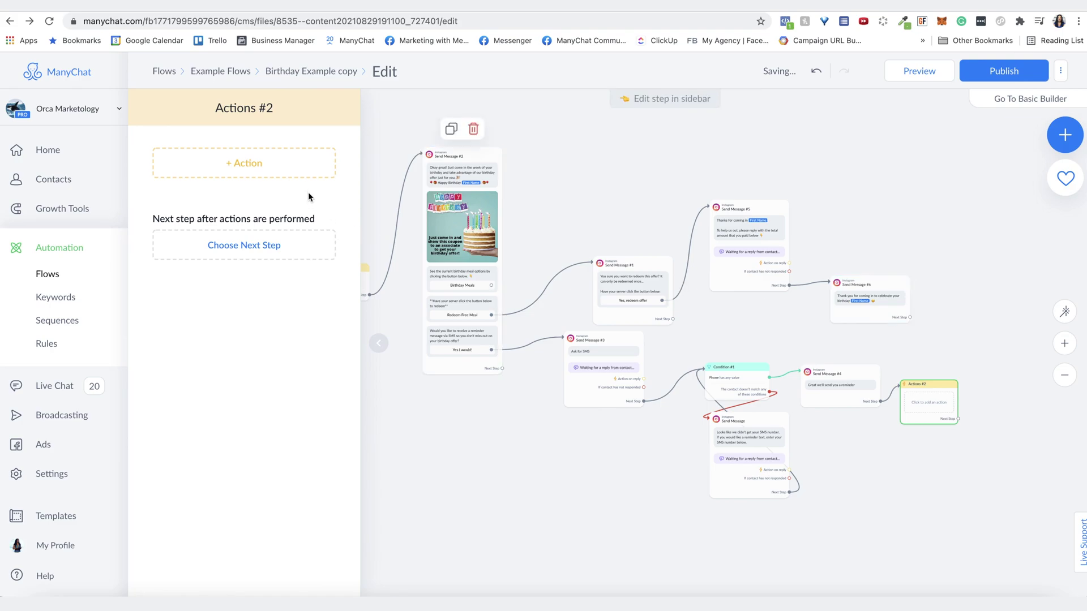
click(290, 171)
scroll(255, 283, down, 5)
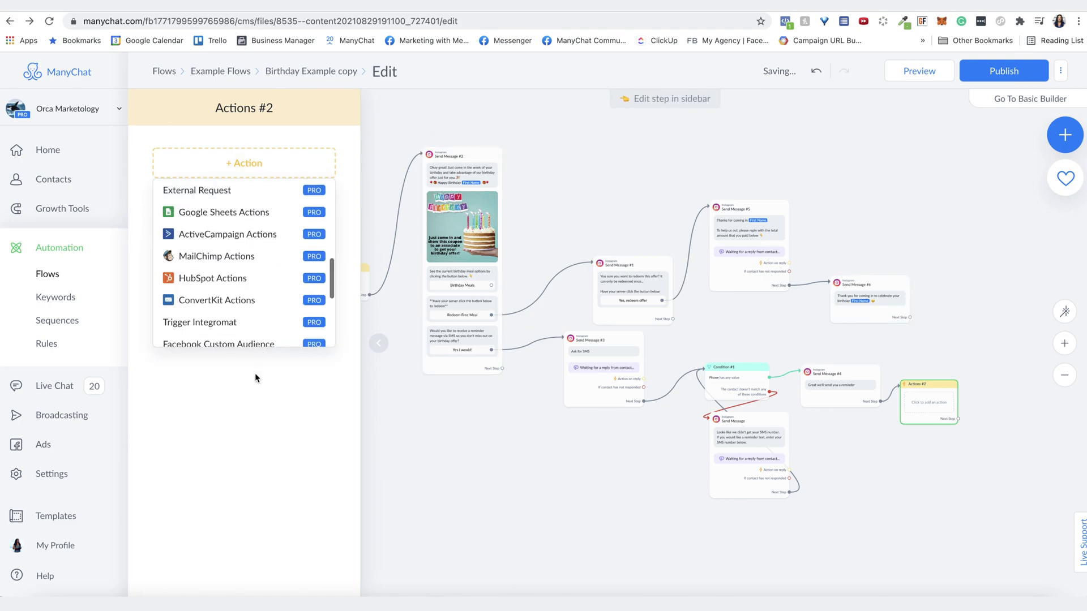
click(222, 214)
click(197, 177)
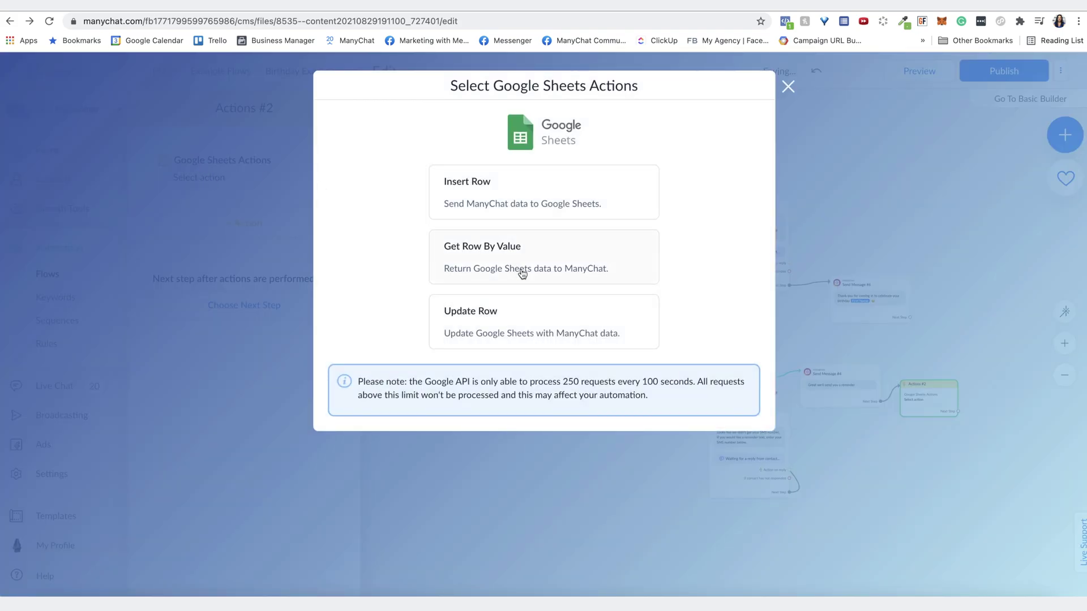
click(507, 321)
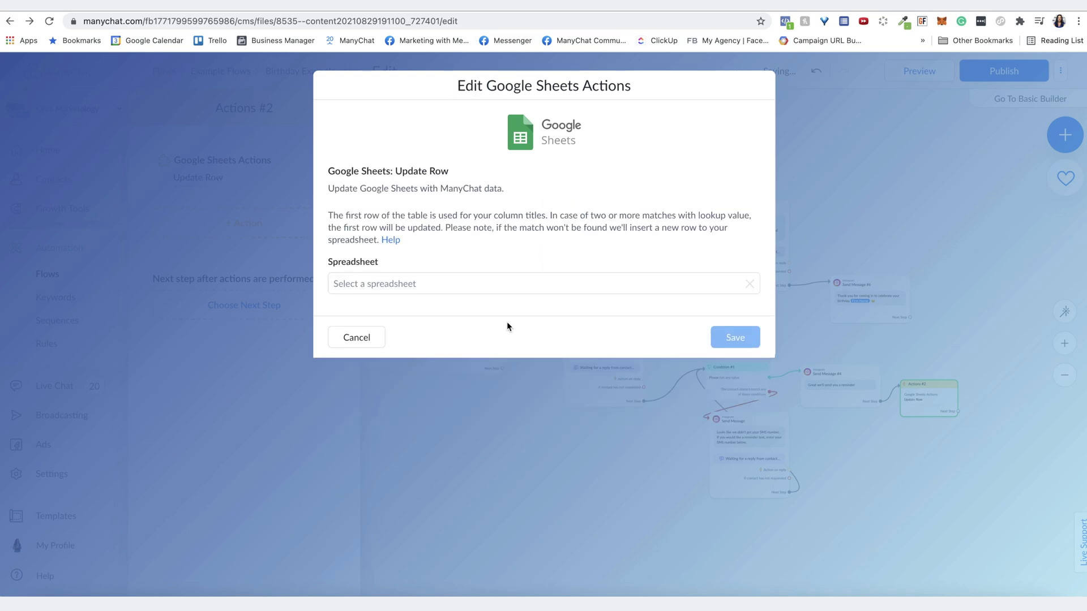
- Target IG Google Sheet Info's Birthday Entries worksheet, matching rows by ManyChat ID column and value
click(415, 275)
click(409, 316)
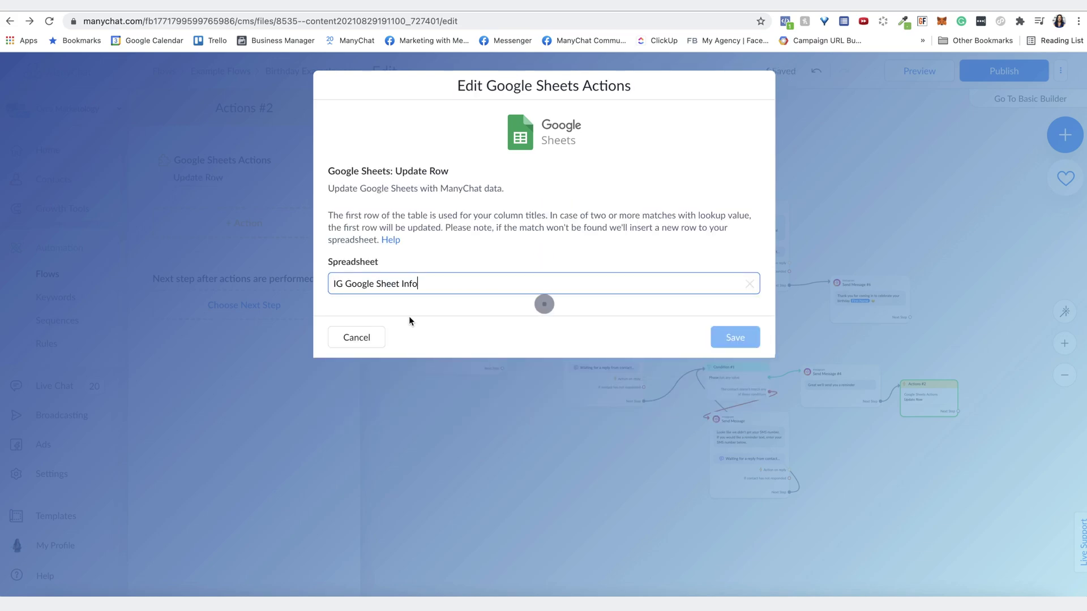
click(396, 332)
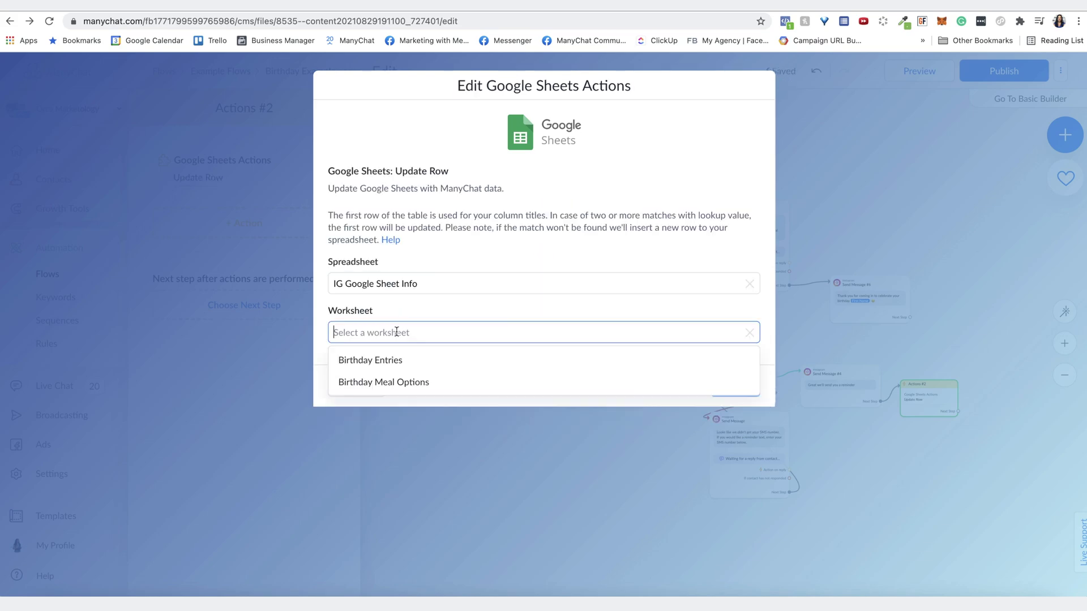
click(390, 361)
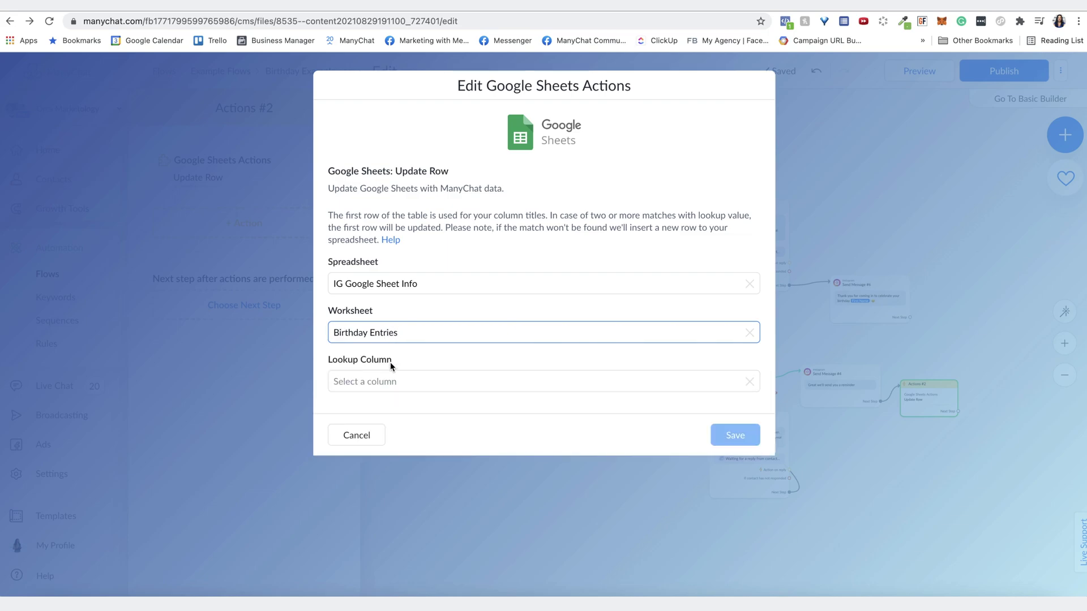
click(397, 379)
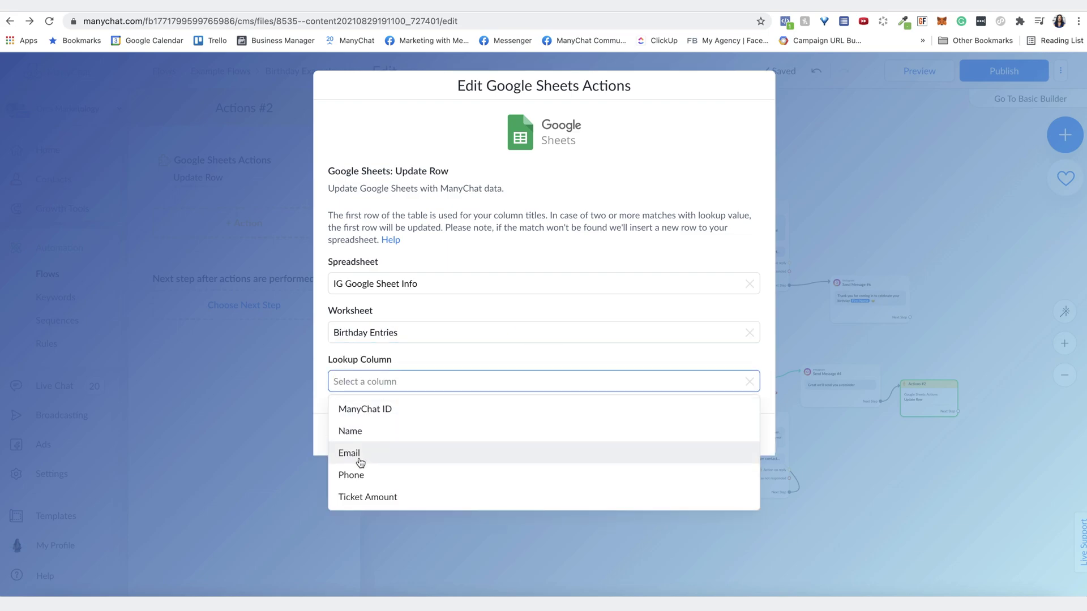
click(399, 409)
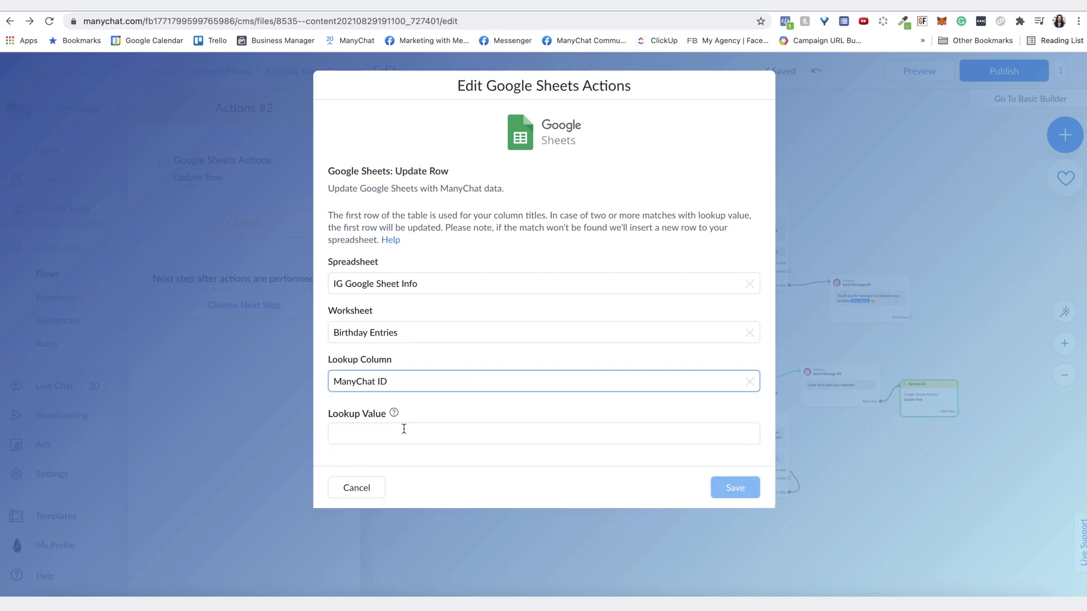
click(403, 431)
click(450, 365)
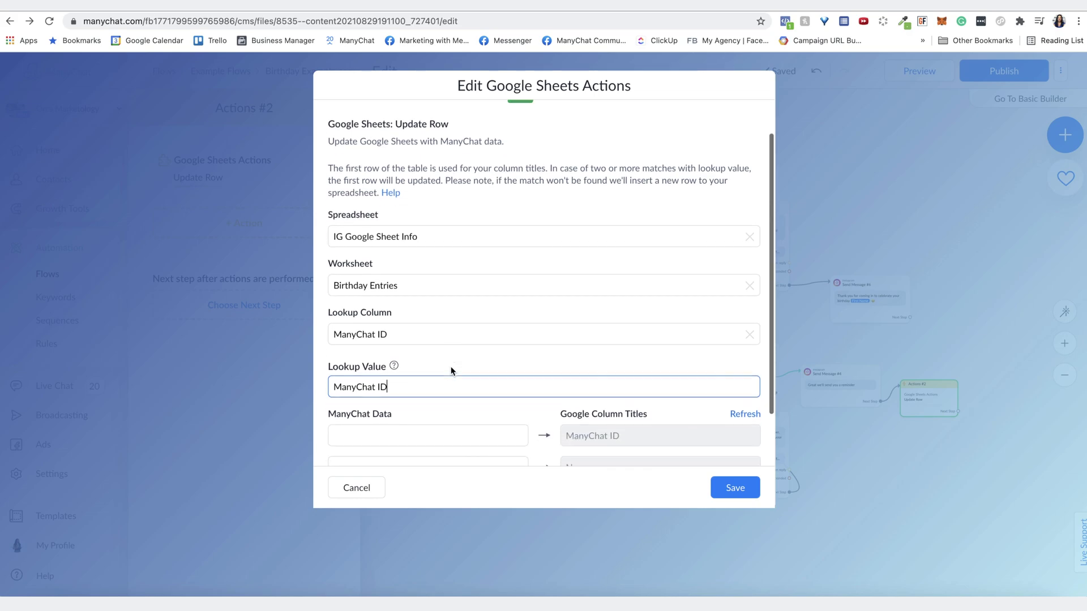
- Map the contact's Phone field to the Phone column and save the Update Row action
scroll(451, 366, down, 3)
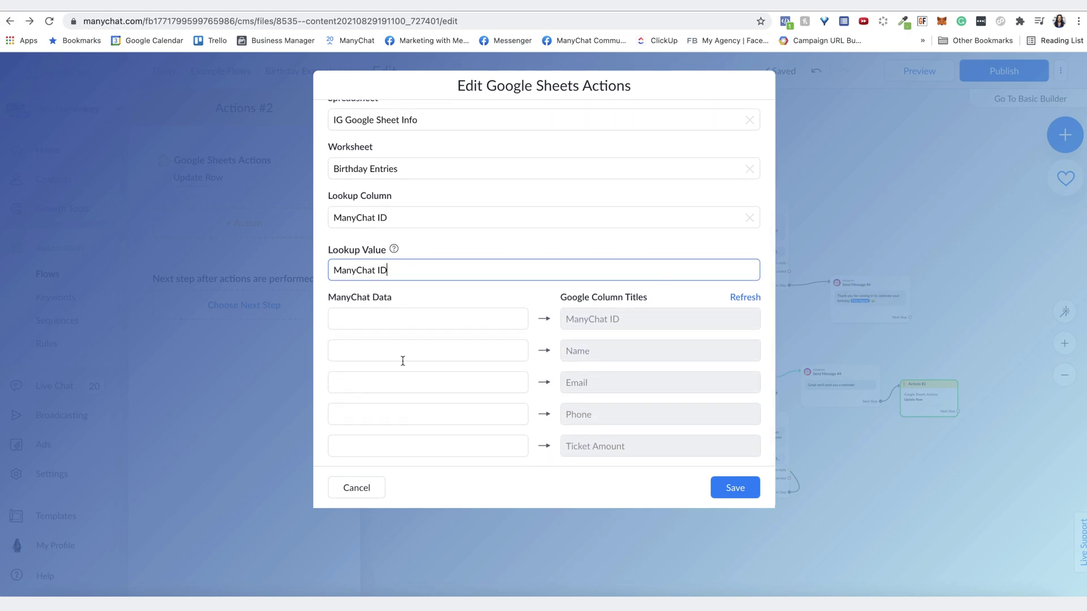
scroll(412, 368, down, 1)
click(445, 405)
text(ph)
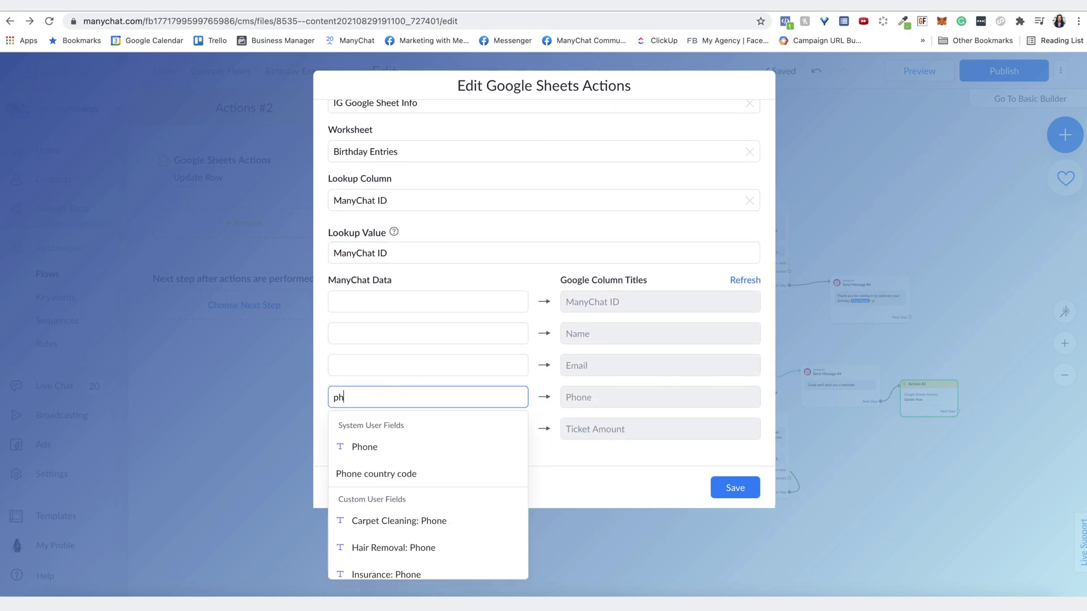
text(one)
click(393, 446)
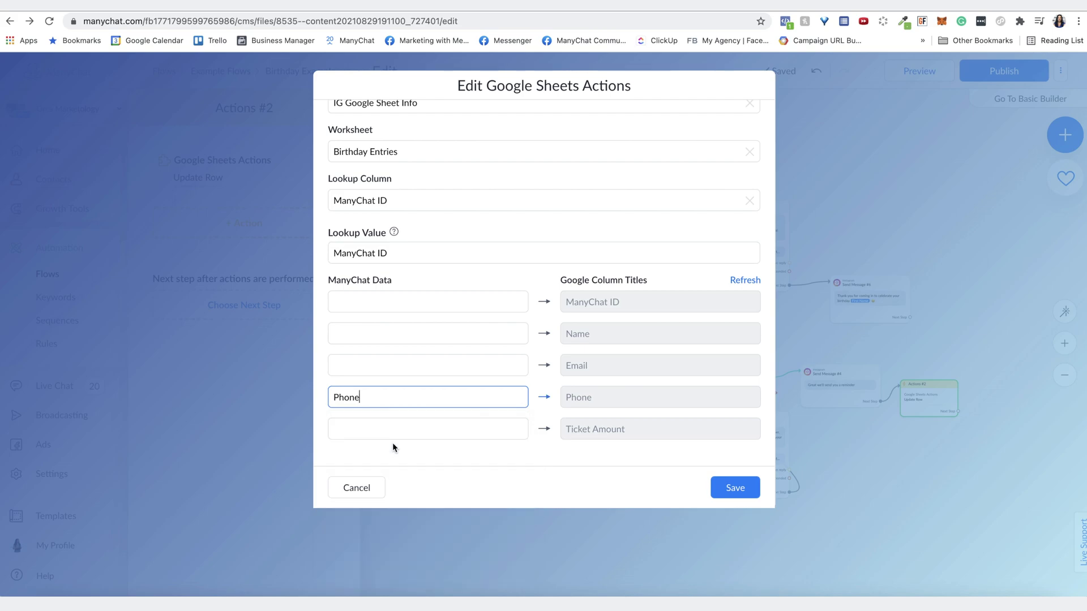
click(743, 486)
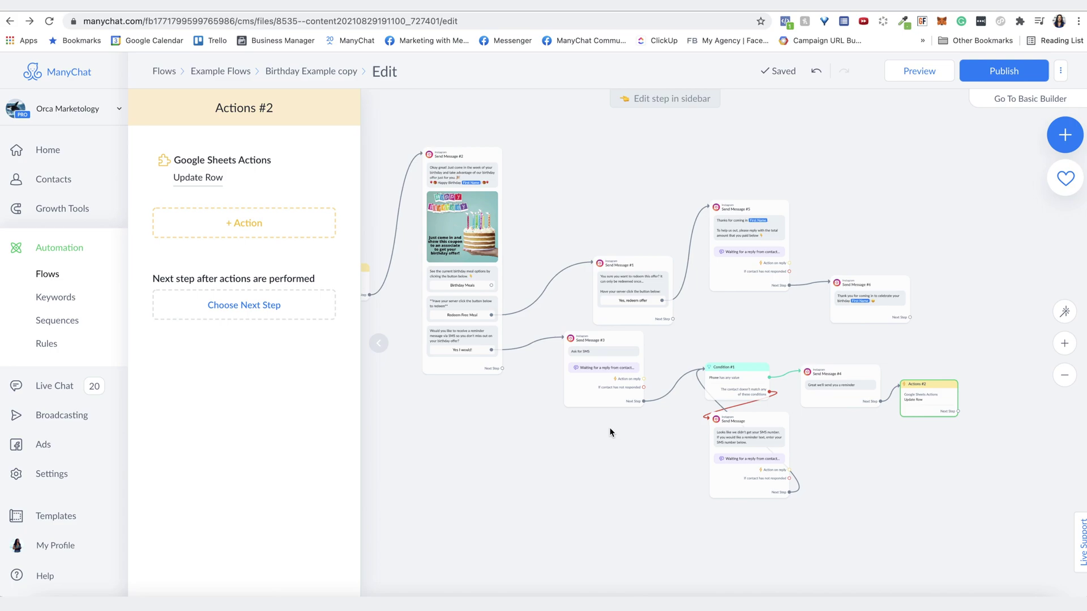
- Duplicate Actions #2 and place the copy to the right of Send Message #6
drag(721, 315, 745, 390)
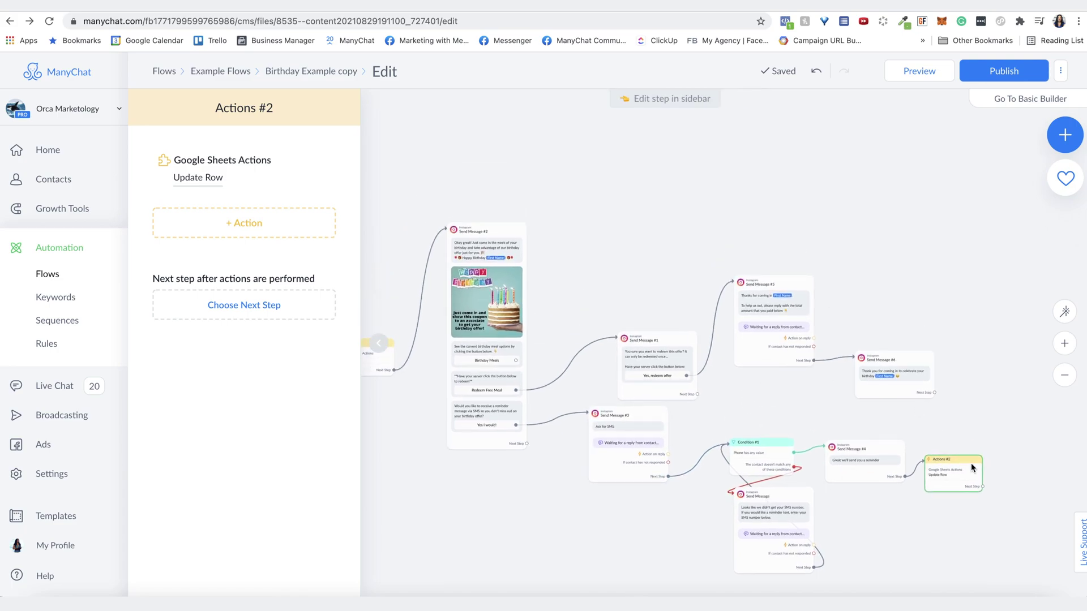
click(941, 437)
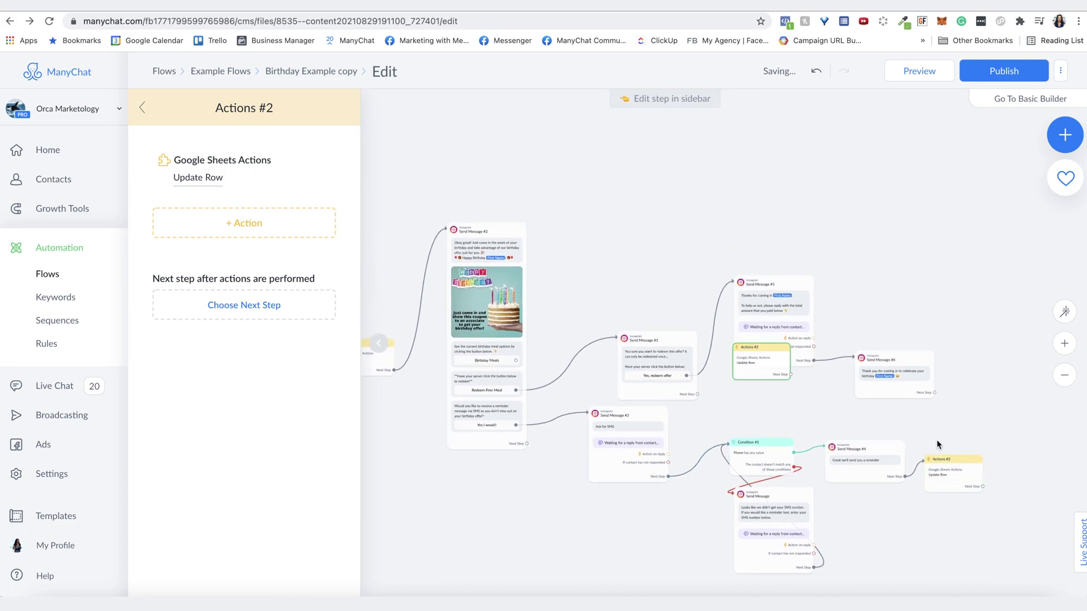
drag(777, 371, 981, 386)
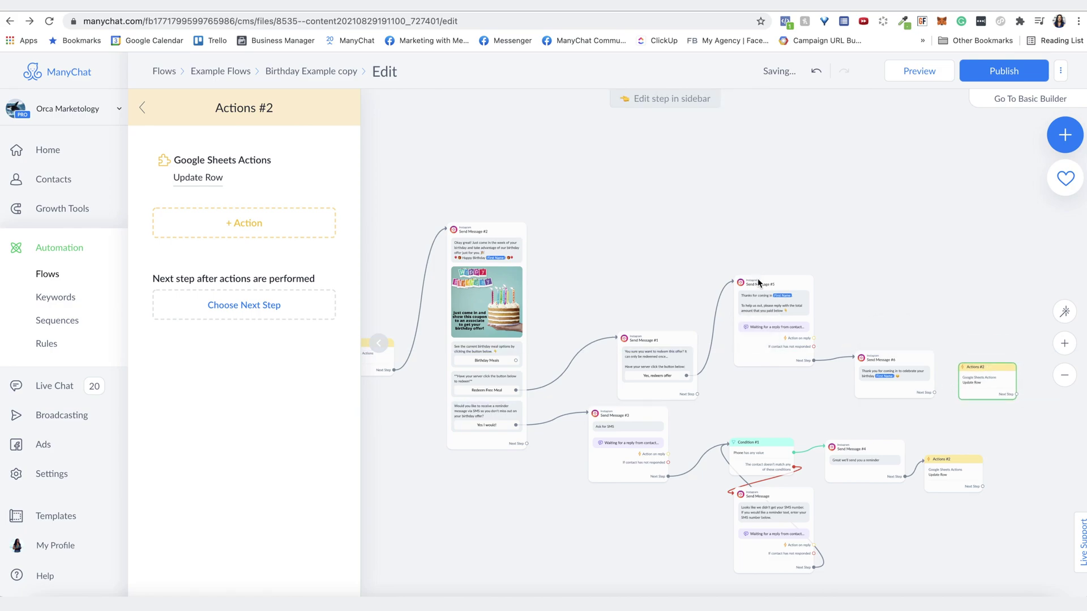
scroll(757, 277, up, 5)
scroll(758, 283, up, 2)
scroll(612, 447, right, 5)
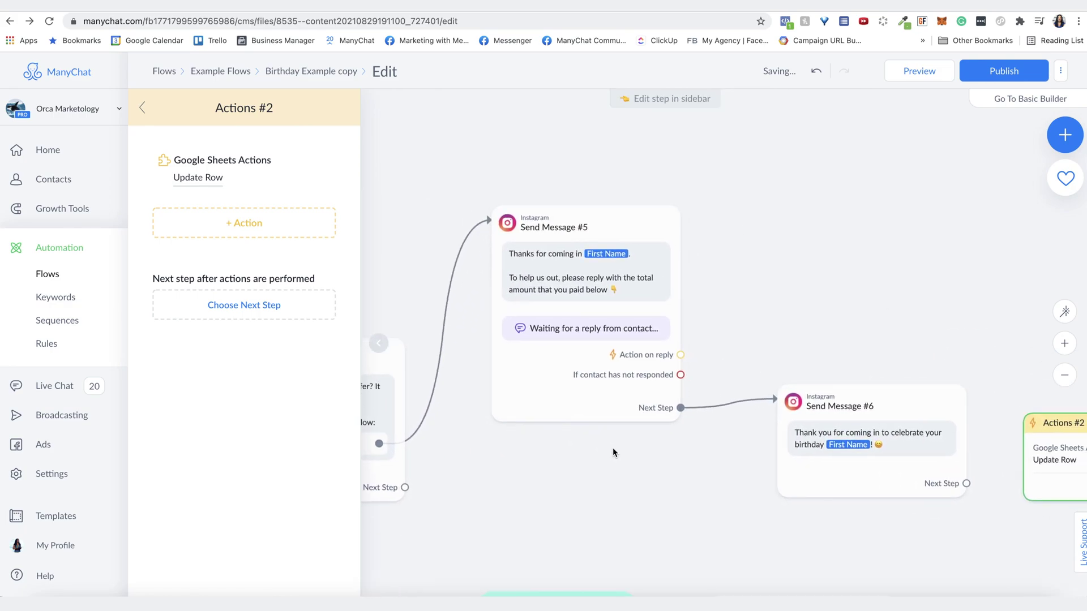
click(516, 253)
- Connect Send Message #6's Next Step to the copied Actions #2 step
scroll(853, 313, right, 5)
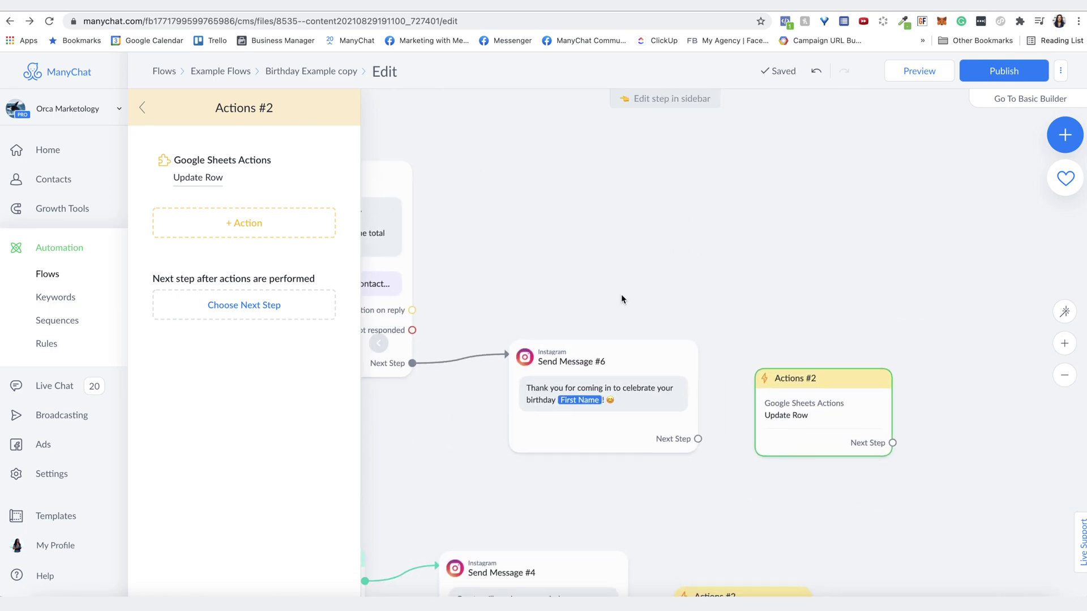
click(688, 445)
drag(688, 446, 755, 412)
- In the copied Update Row action, clear the Phone mapping, map Ticket Amount, and save
click(201, 176)
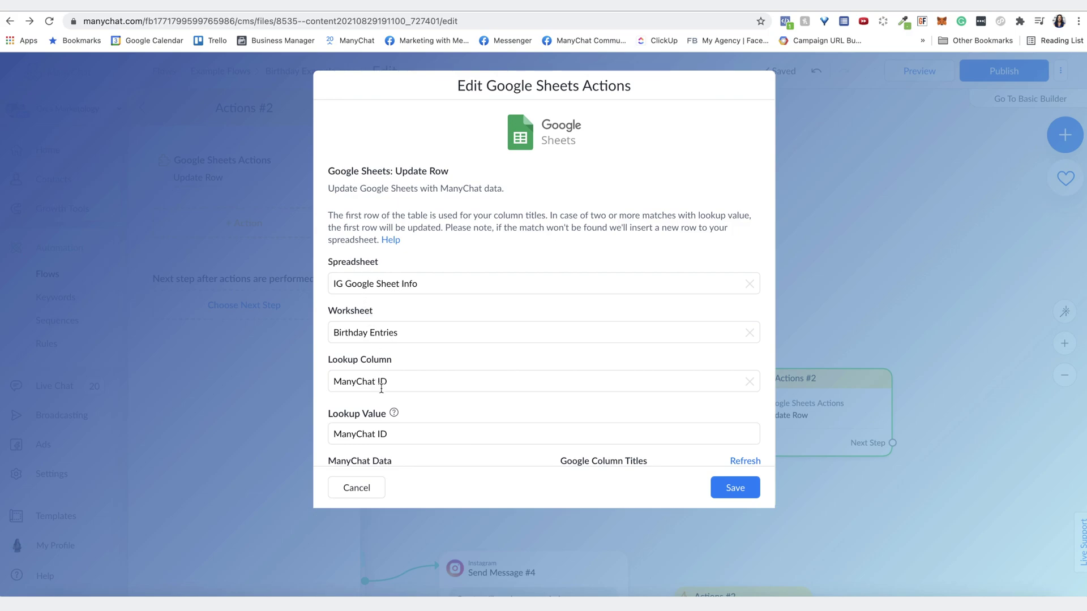
scroll(382, 387, down, 5)
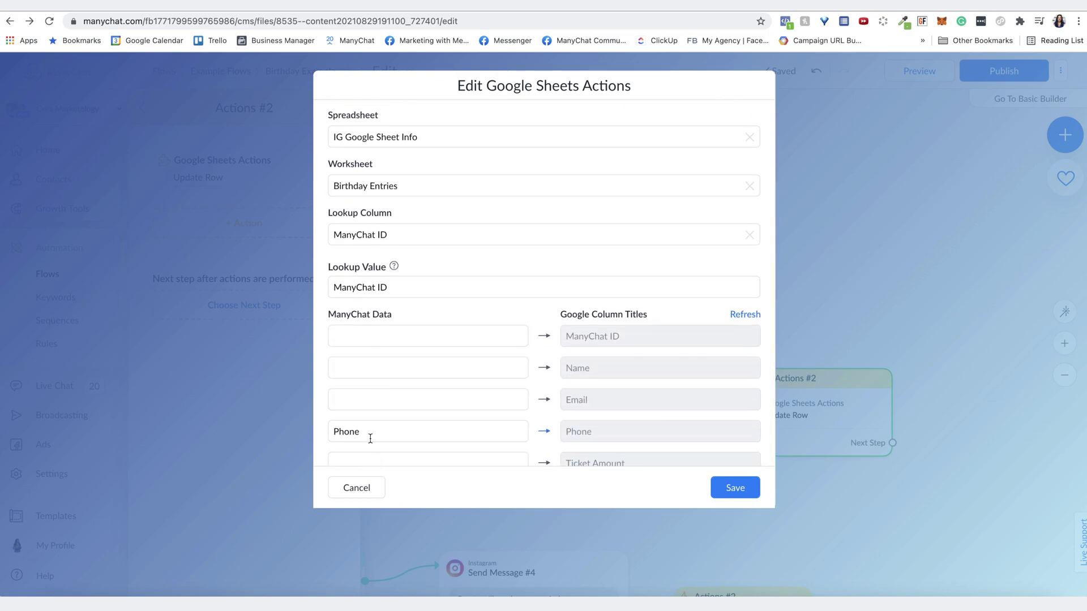
click(370, 438)
key(super+a)
key(BackSpace)
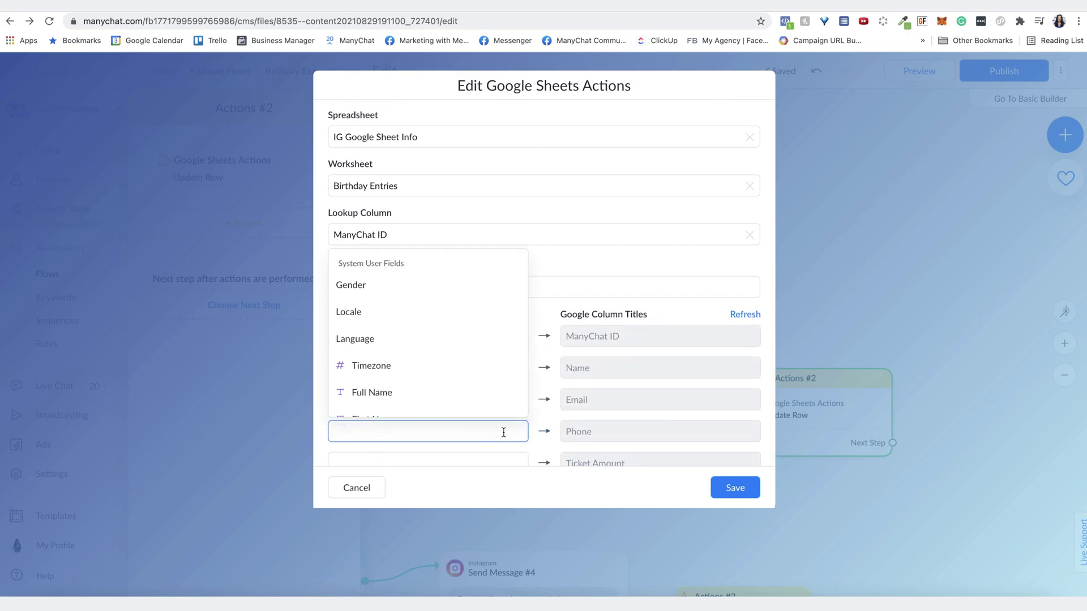
click(534, 451)
scroll(534, 452, down, 2)
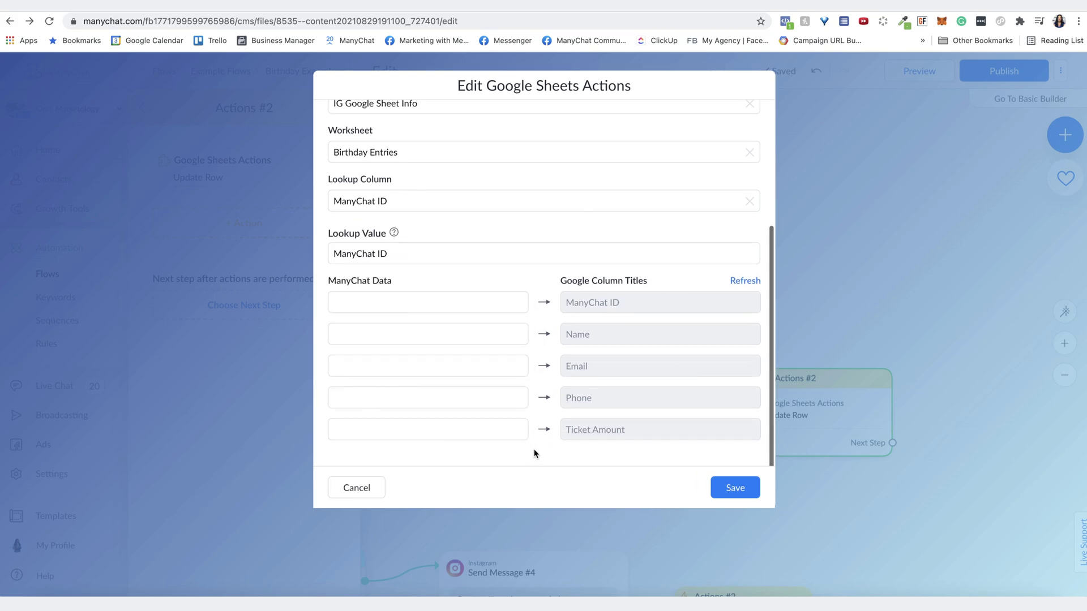
click(466, 428)
text(tic)
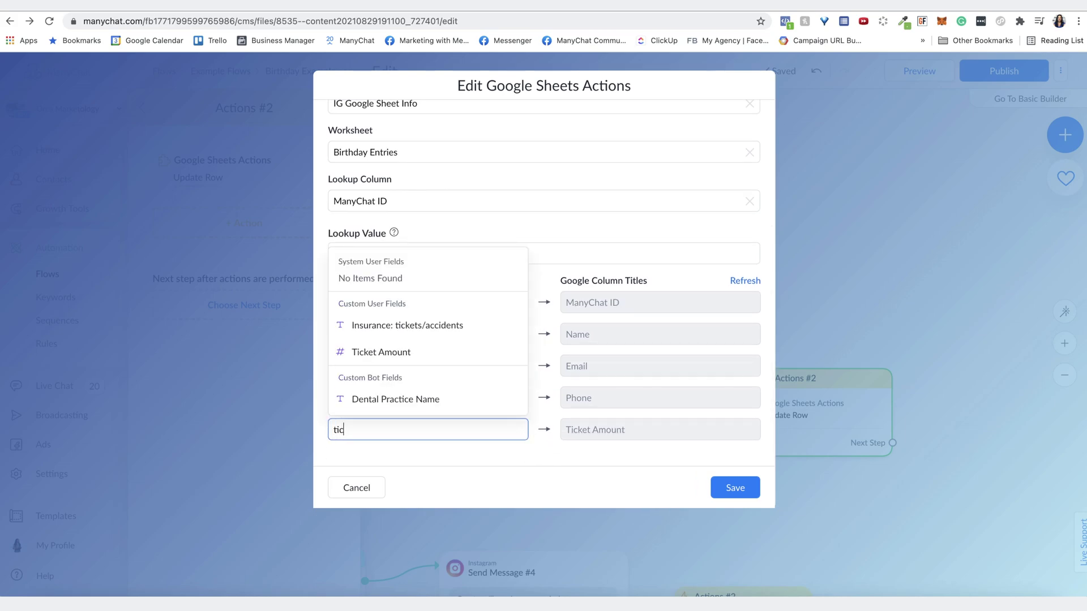
text(ke)
click(421, 351)
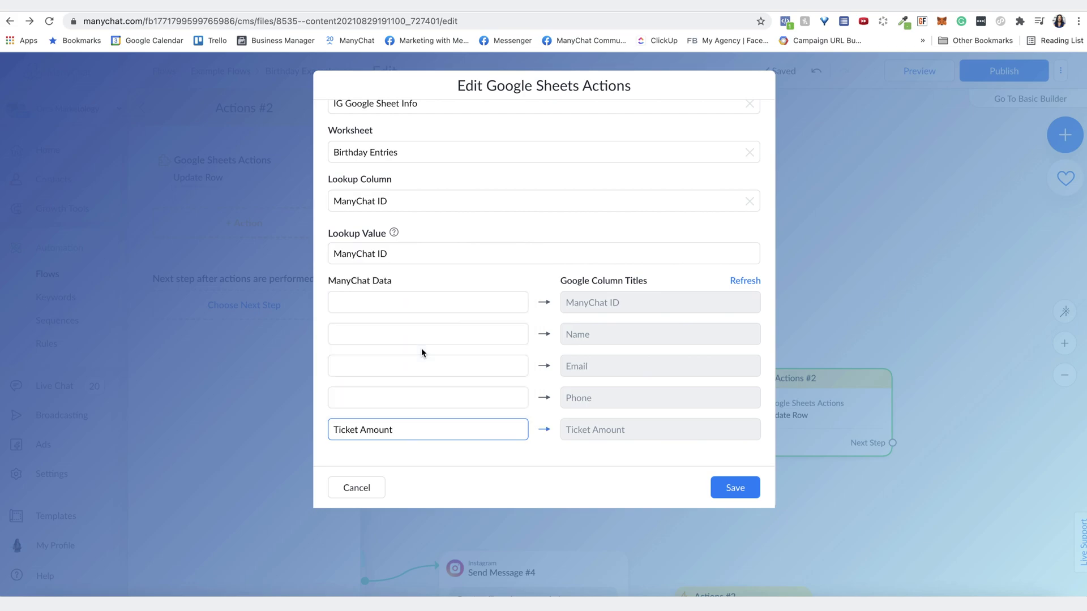
click(720, 488)
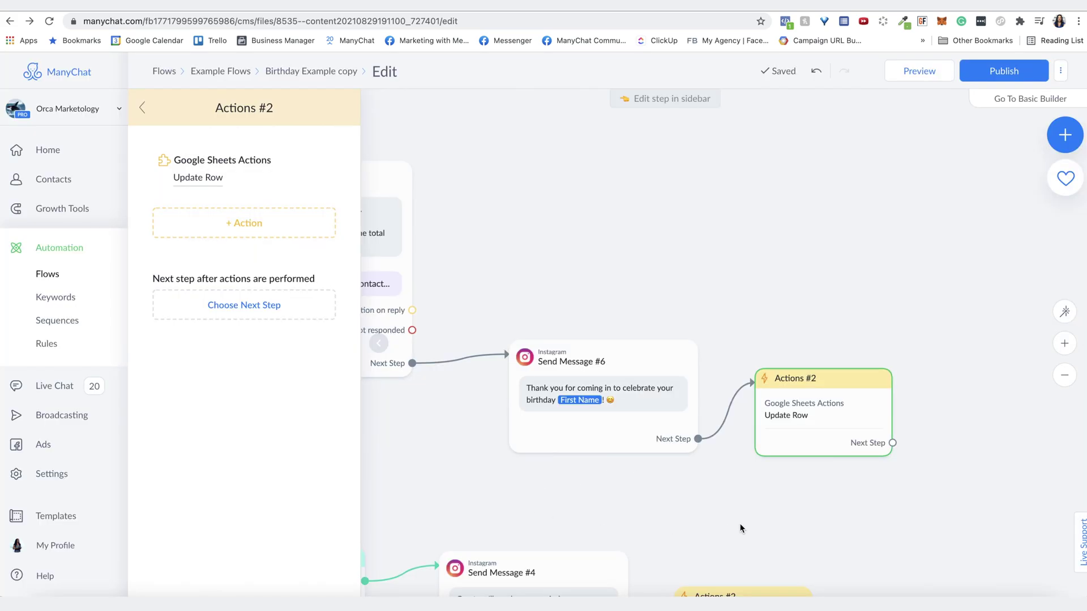
- Close the Actions #2 sidebar and zoom out to see both branches ending in Update Row steps
scroll(740, 528, down, 3)
drag(623, 514, 781, 486)
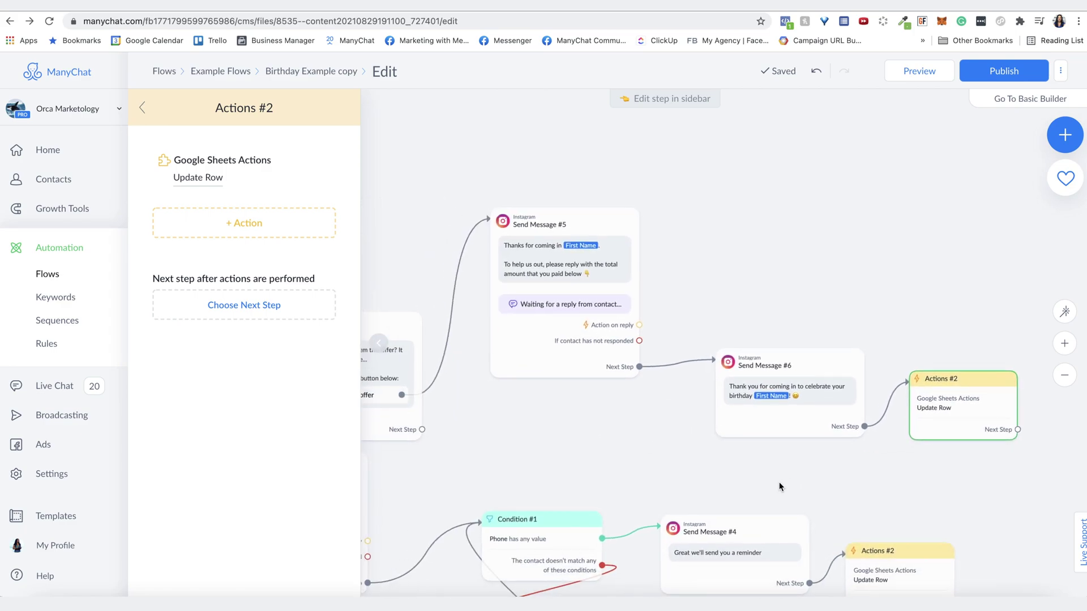
click(779, 487)
scroll(651, 469, left, 3)
scroll(651, 469, down, 3)
scroll(566, 396, left, 5)
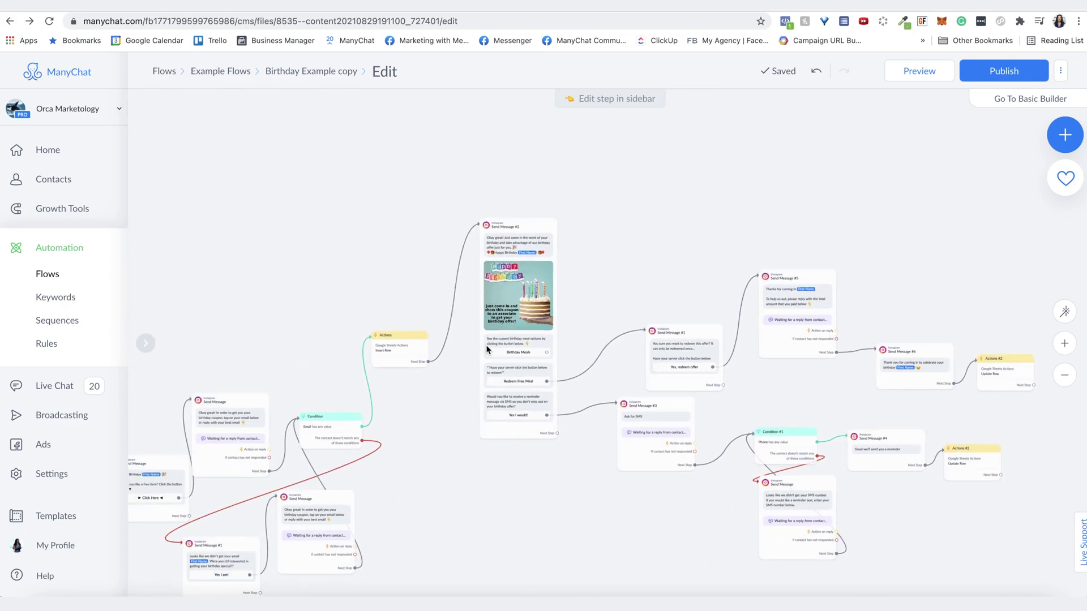
mouse_move(969, 447)
scroll(559, 359, up, 5)
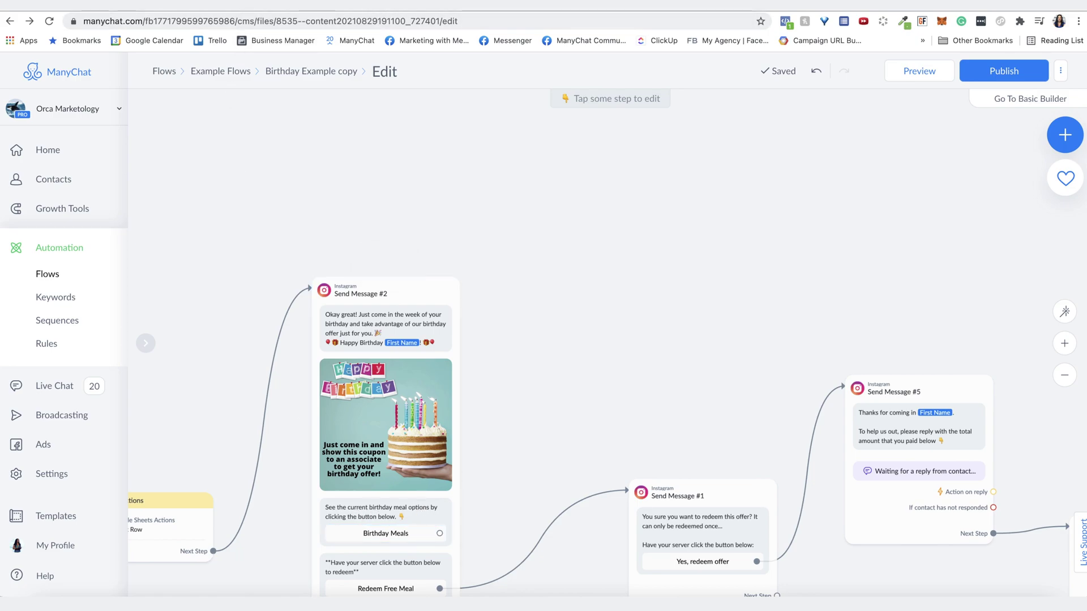
click(317, 6)
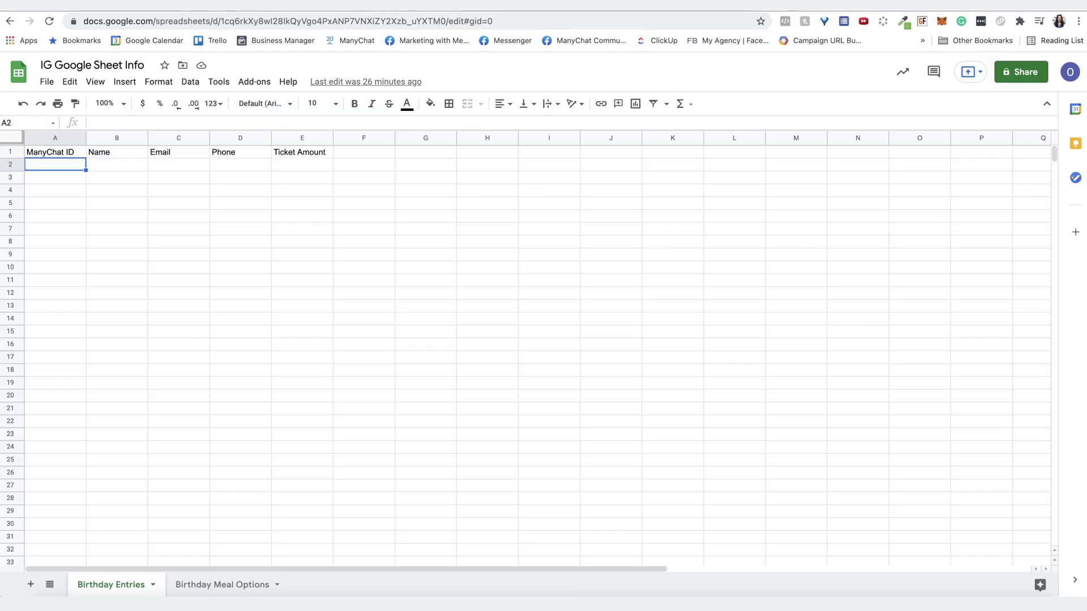
click(214, 587)
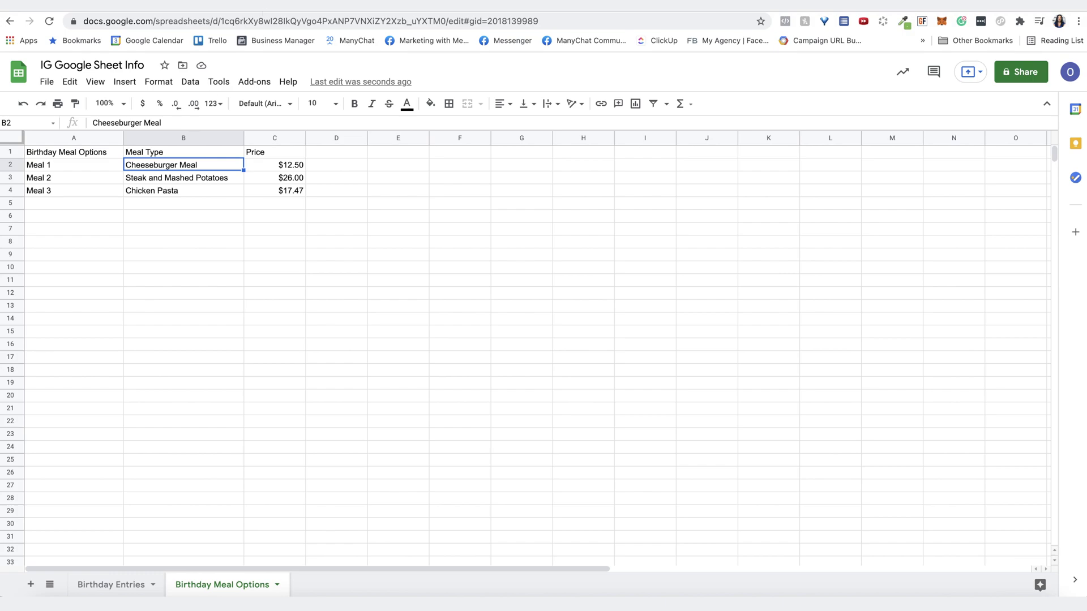
click(249, 6)
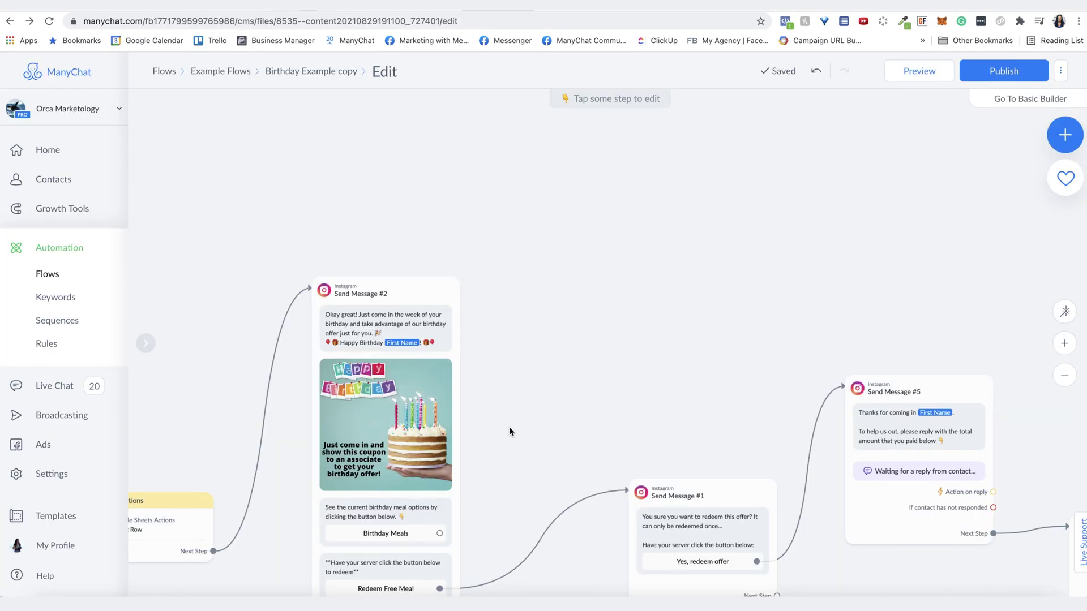
- Link Birthday Meals to a new Actions step with a Google Sheets action, showing its operation choices
click(440, 534)
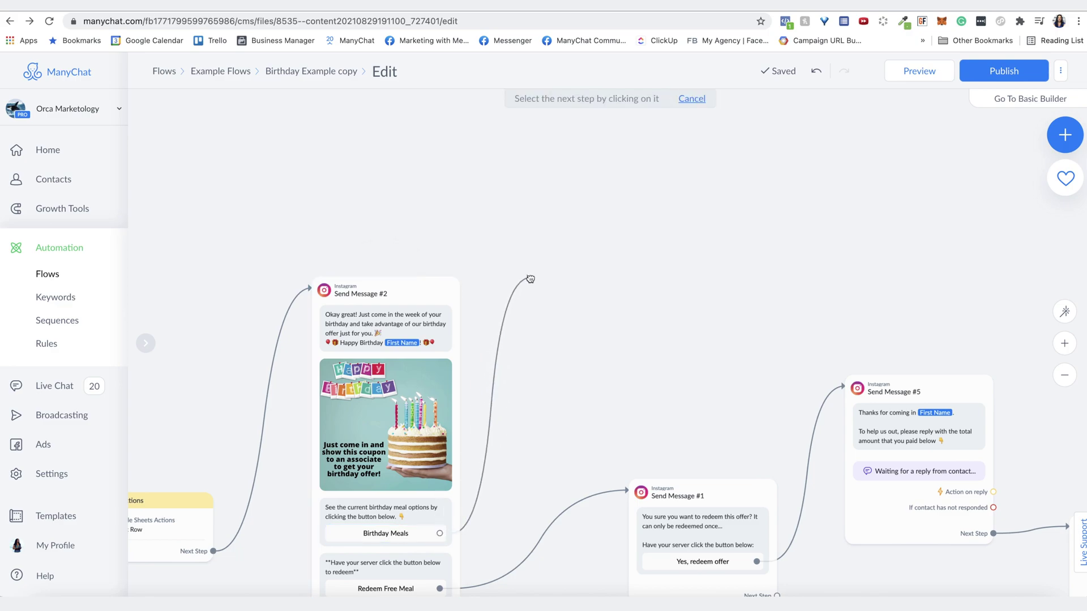
click(529, 279)
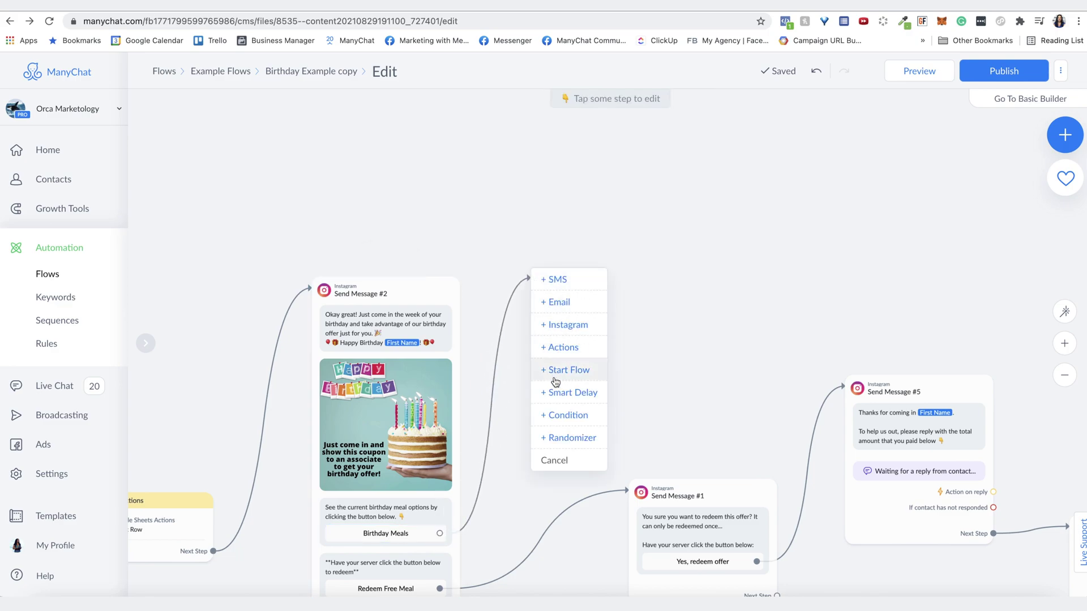
click(556, 348)
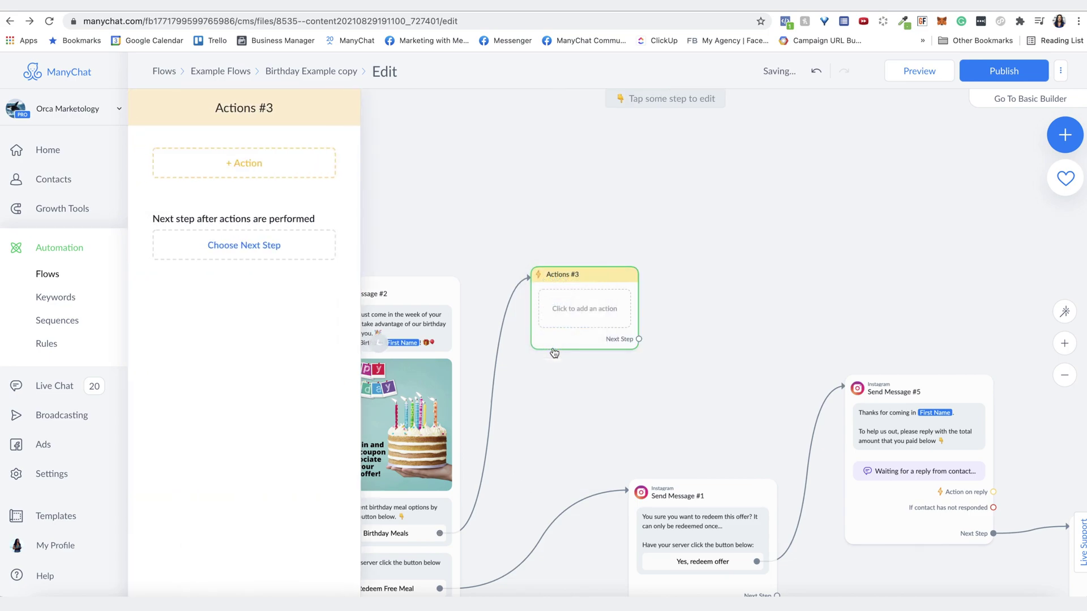
click(233, 169)
scroll(236, 283, down, 5)
scroll(236, 299, down, 3)
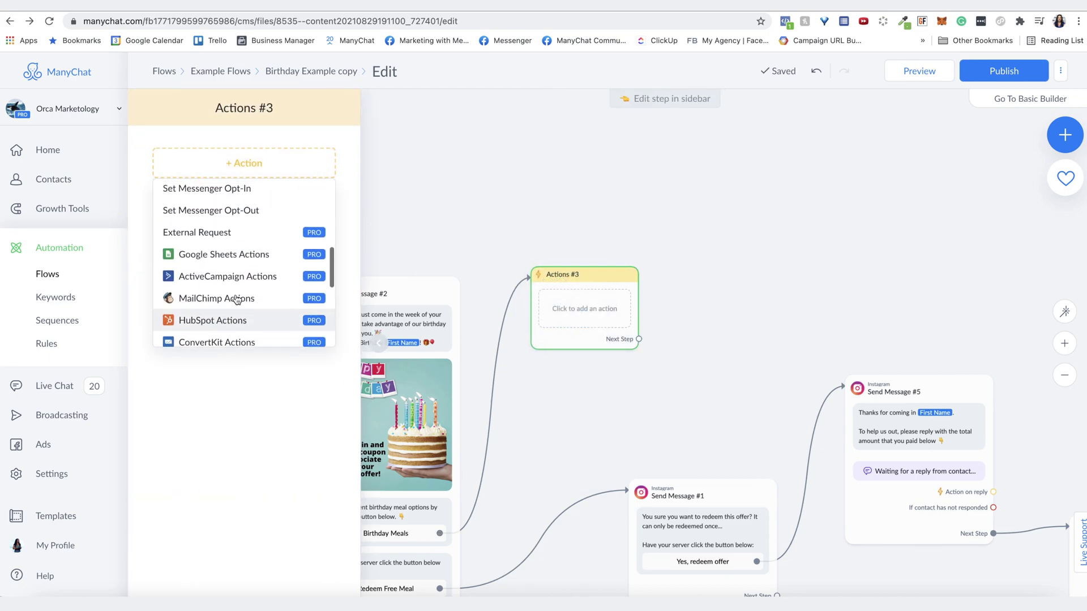
click(244, 257)
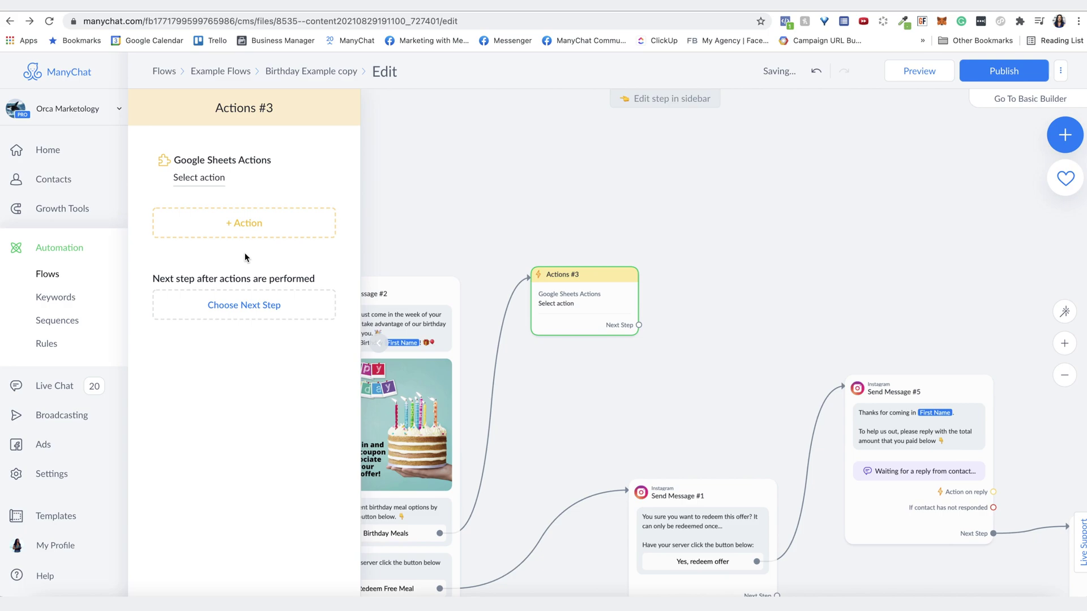
click(205, 179)
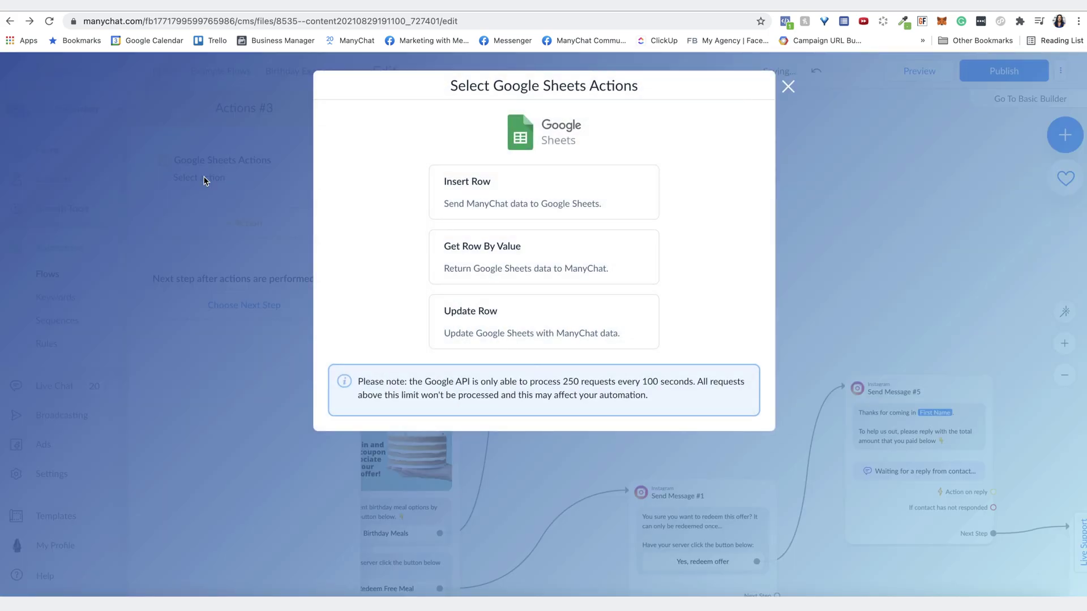
- Choose Get Row By Value on IG Google Sheet Info, worksheet and lookup column Birthday Meal Options
click(506, 249)
click(413, 271)
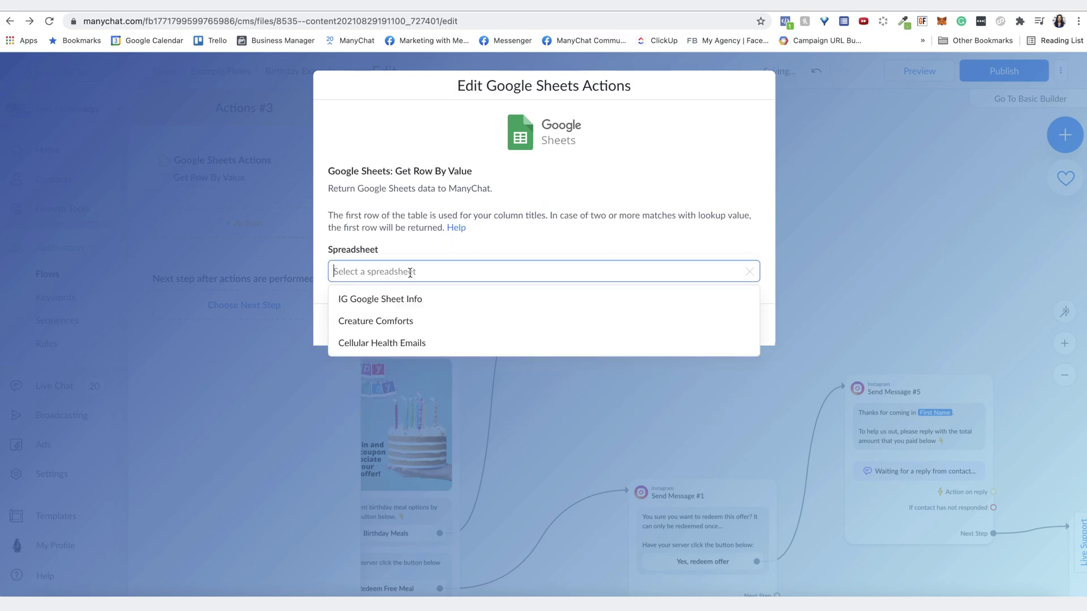
click(407, 306)
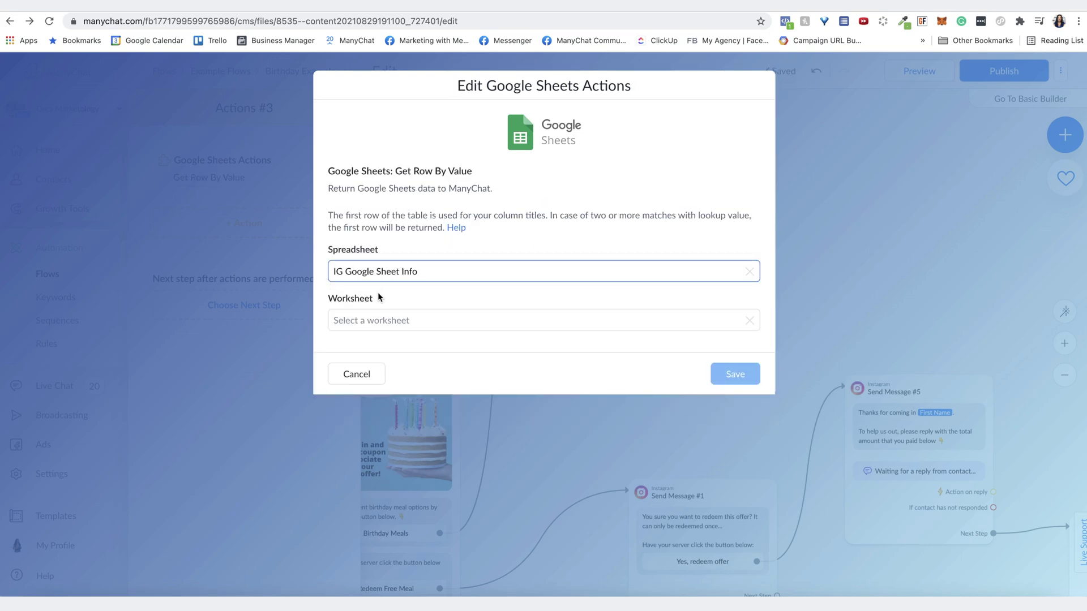
click(383, 320)
click(395, 370)
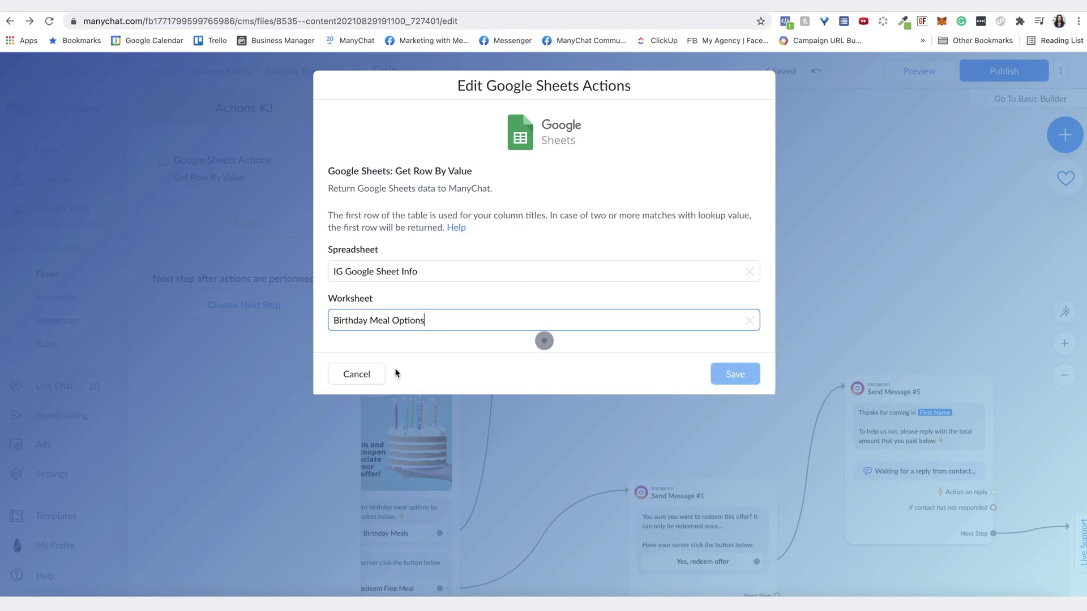
click(395, 369)
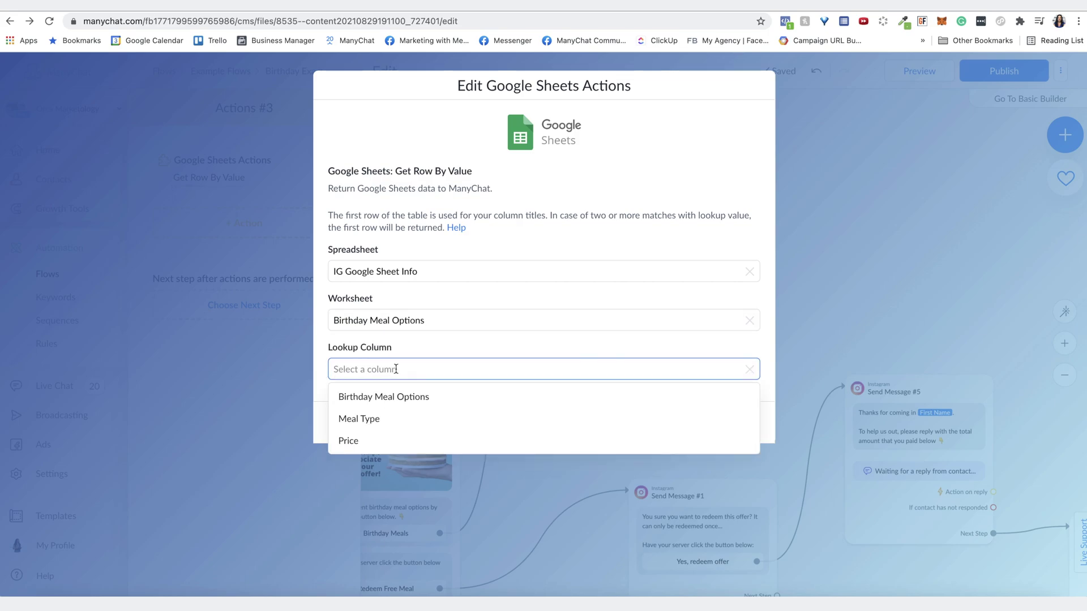
click(396, 396)
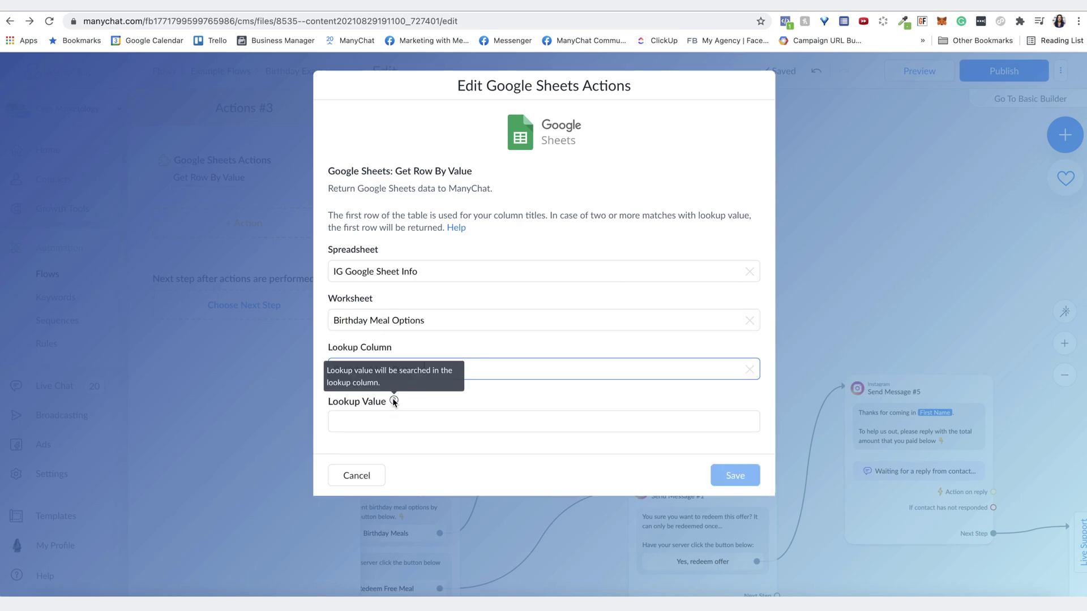
- Set the lookup value to the Birthday Meal 1 bot field
click(380, 423)
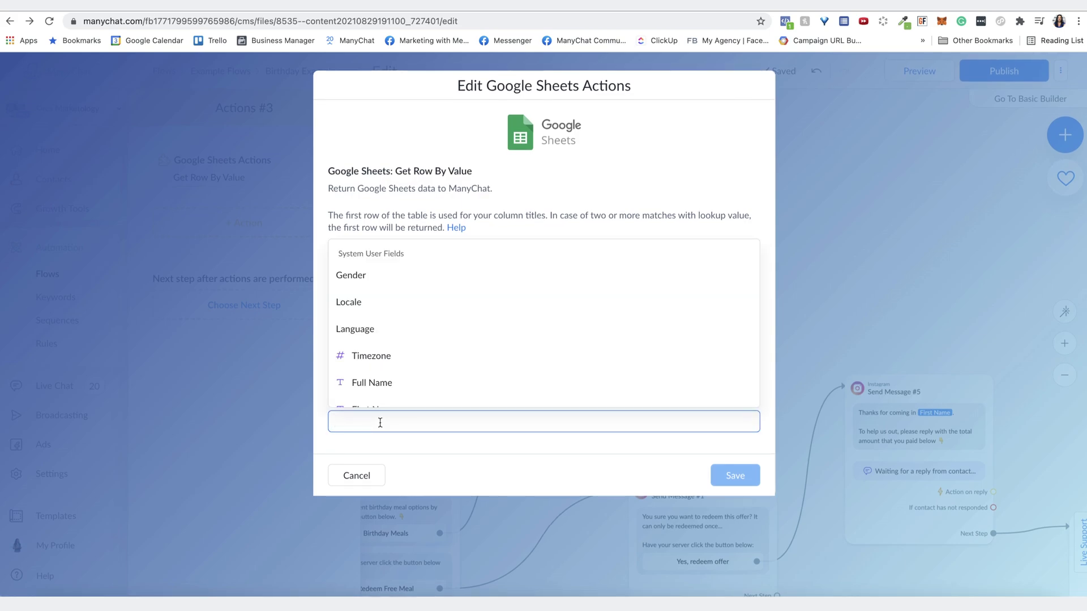
scroll(379, 390, down, 10)
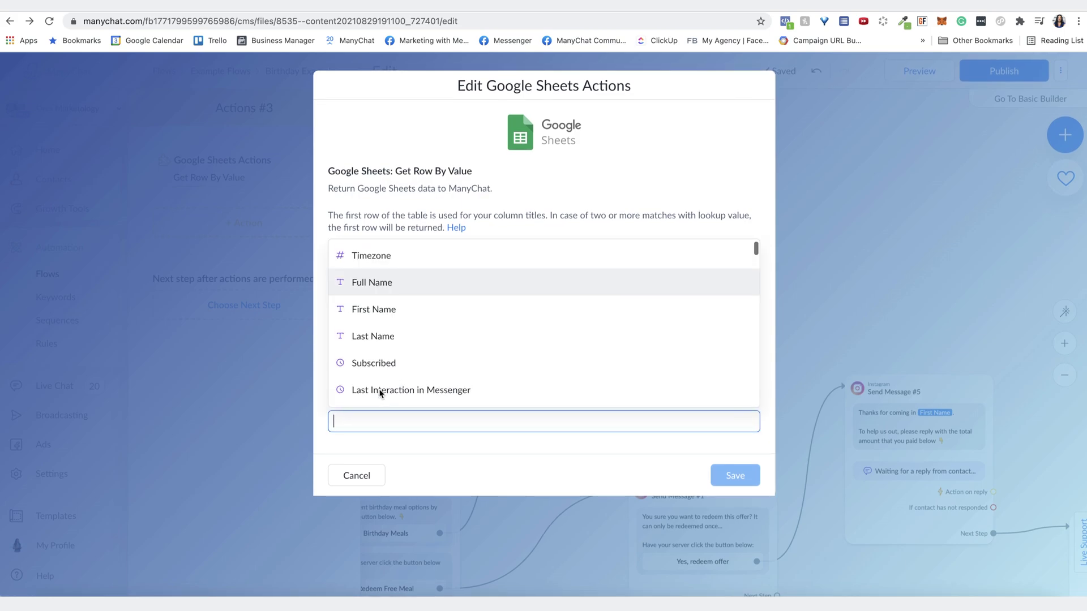
text(birth)
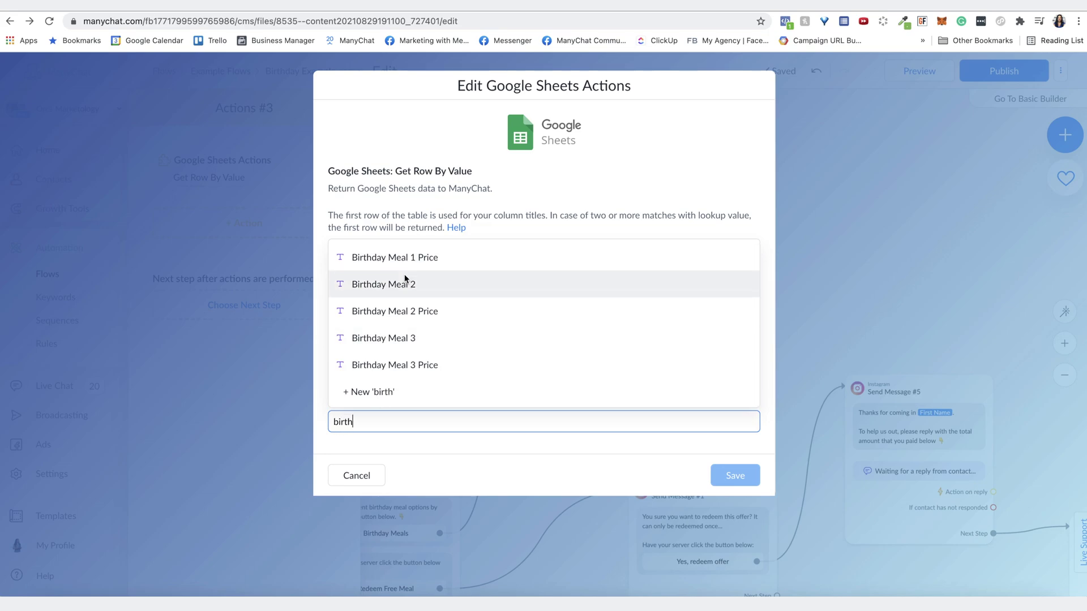
scroll(385, 311, up, 1)
scroll(385, 310, up, 1)
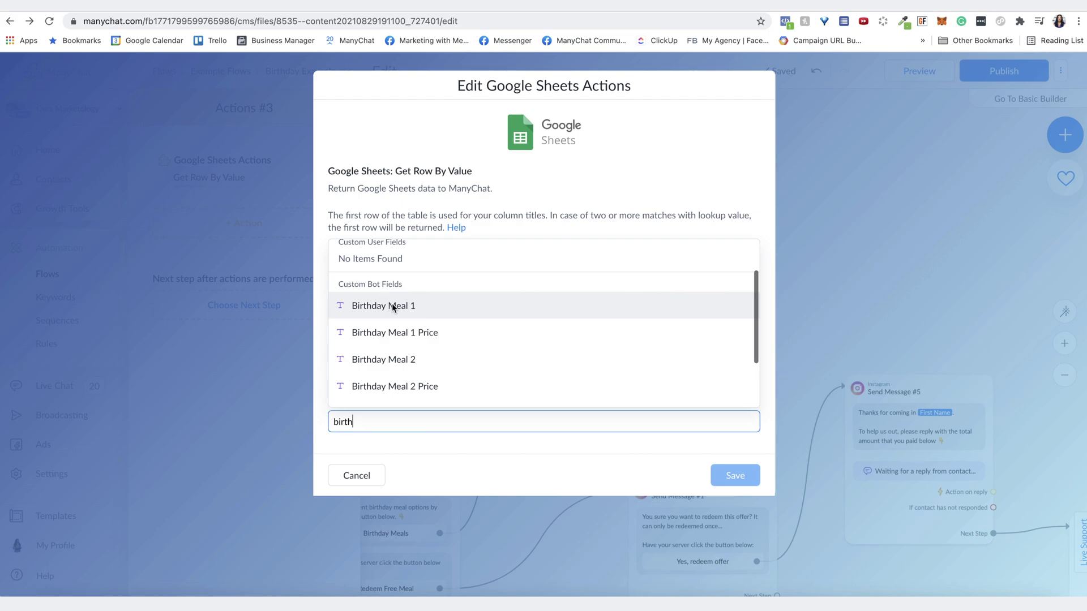
click(391, 306)
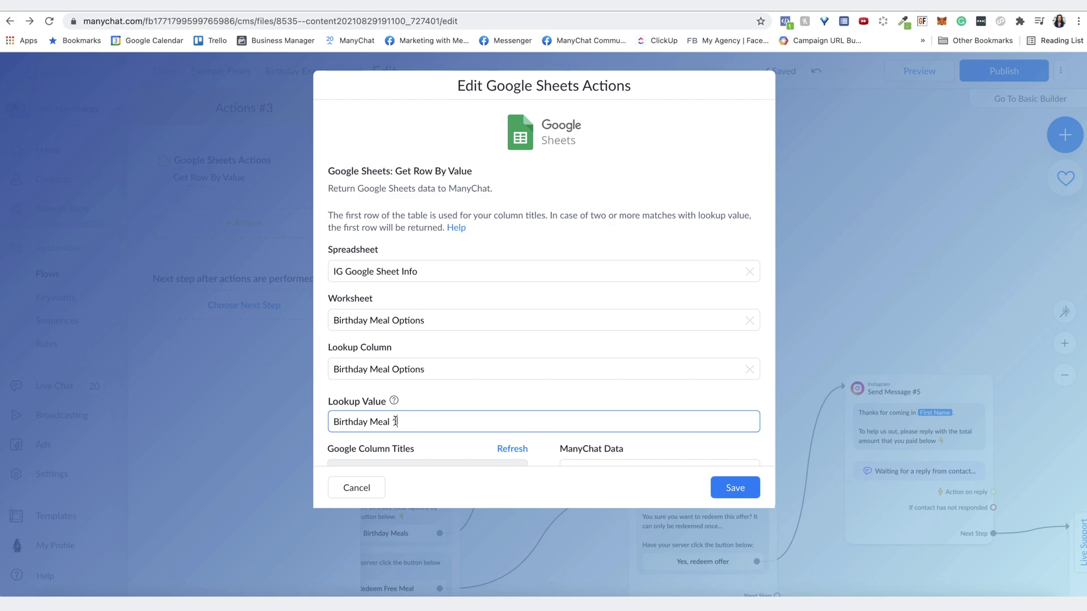
scroll(395, 422, down, 3)
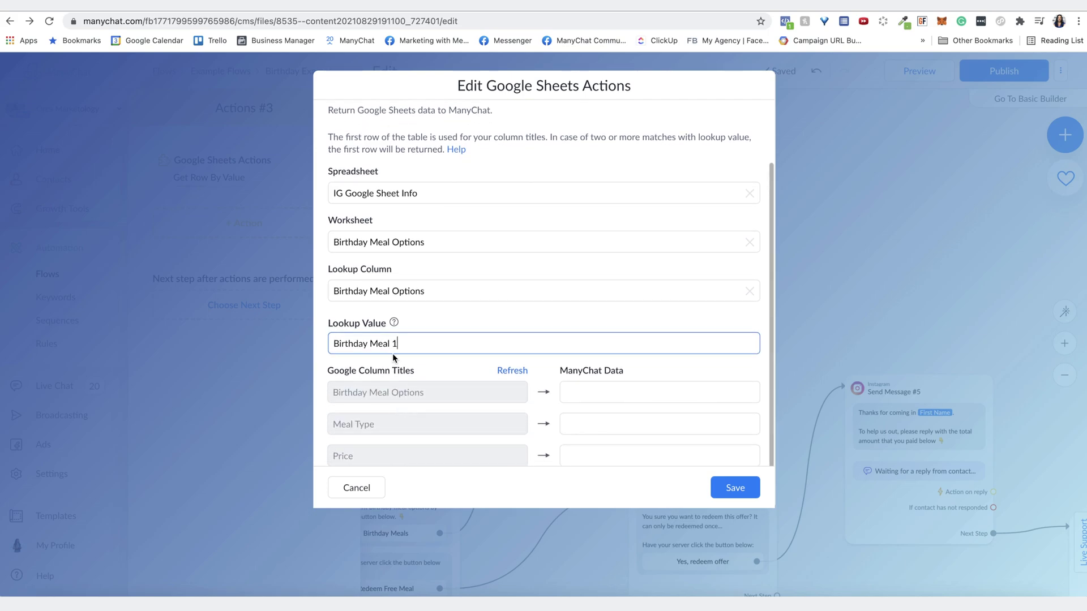
scroll(392, 356, up, 3)
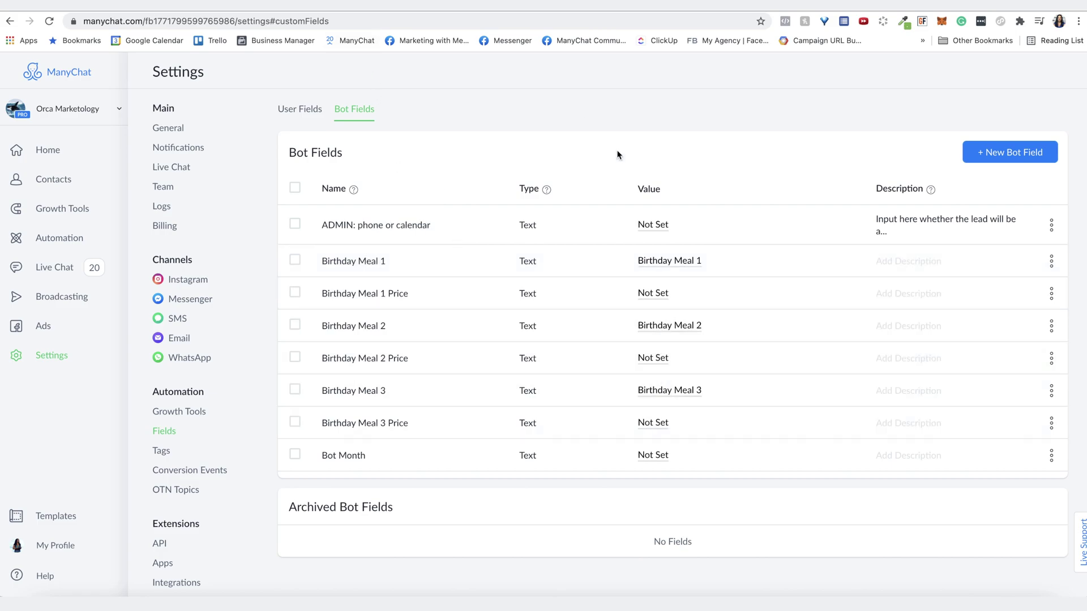
- Store Meal Type in Birthday Meal 1 - Meal and Price in Birthday Meal 1 Price, then save
click(373, 4)
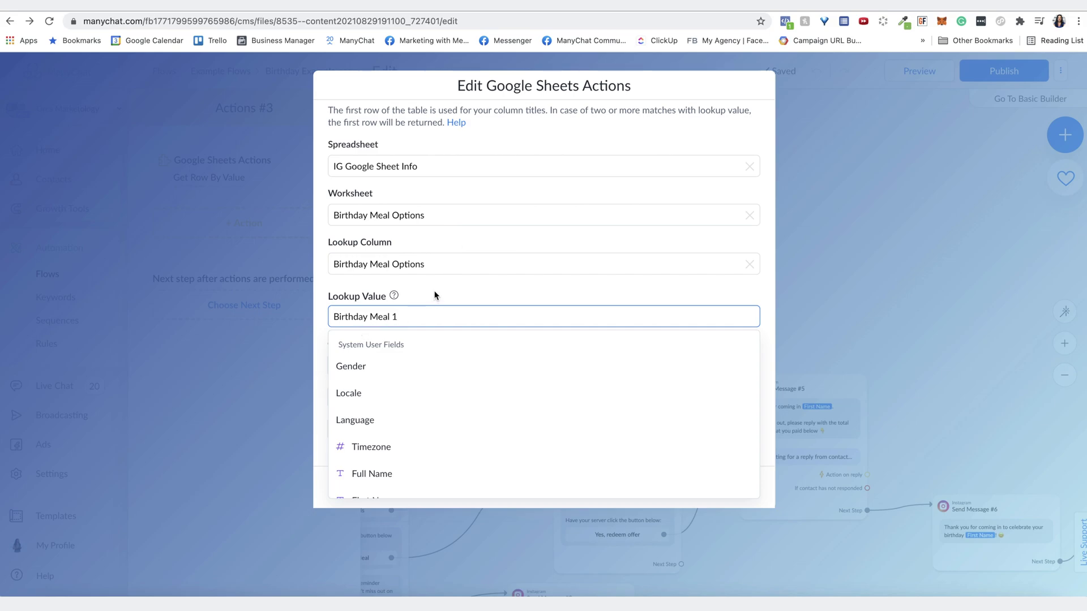
click(435, 295)
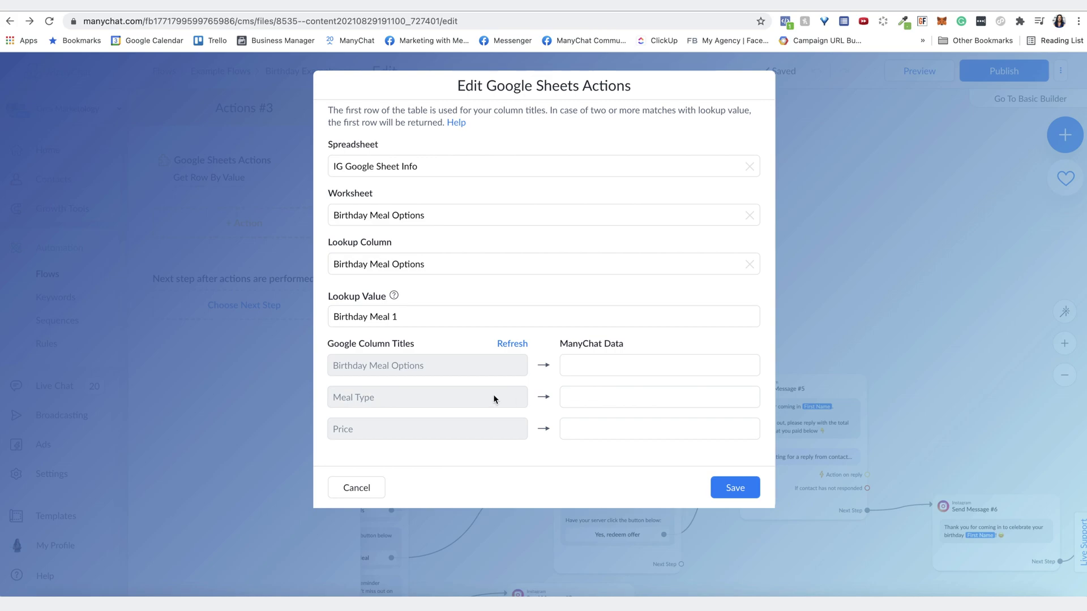
click(586, 395)
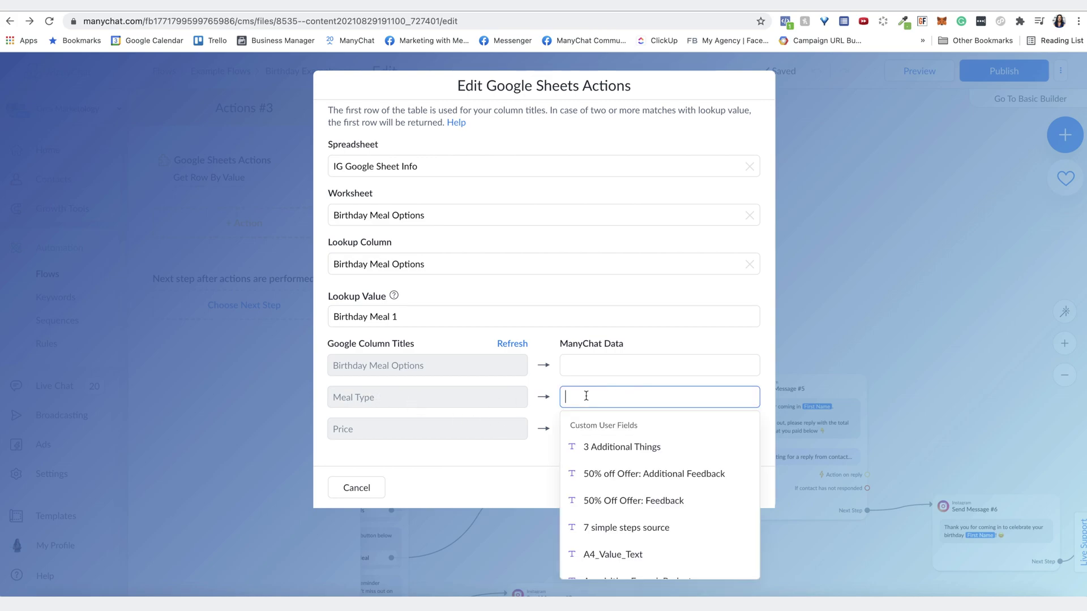
text(birthda)
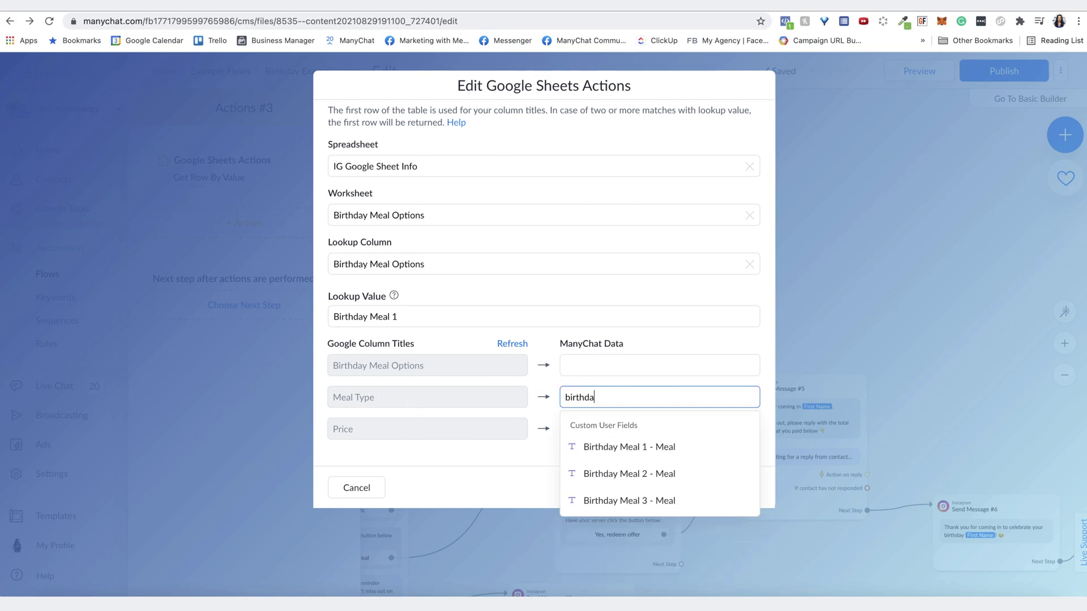
text(y)
click(634, 447)
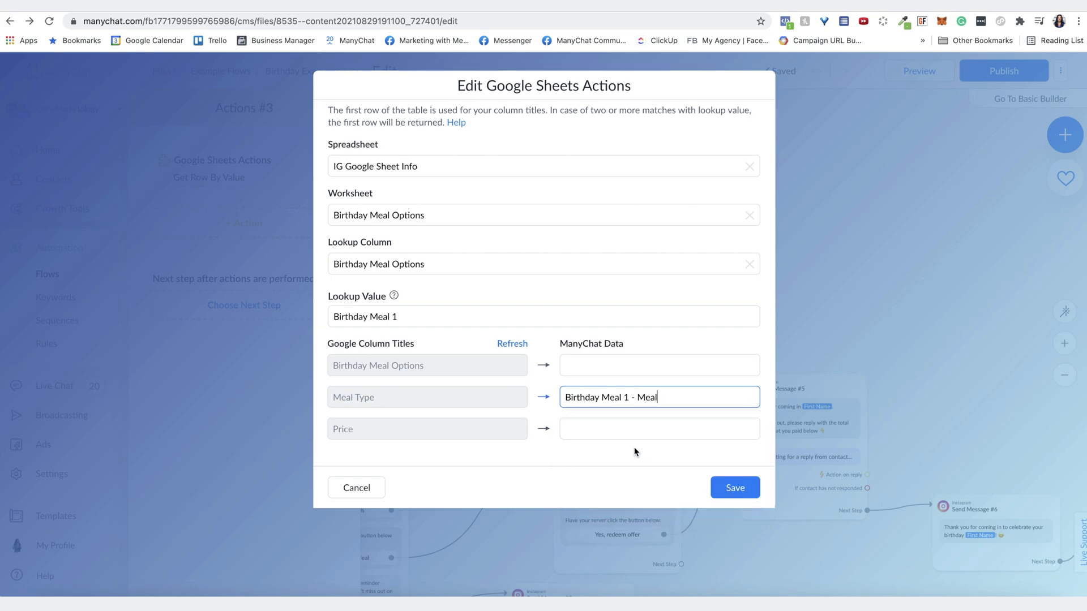
click(606, 433)
text(birthday)
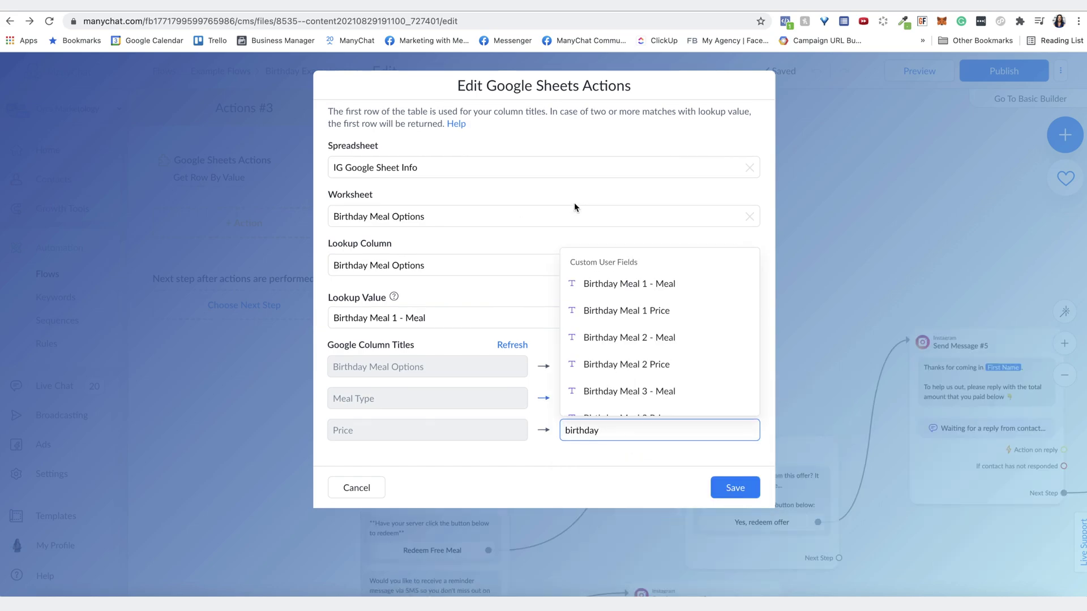
click(617, 311)
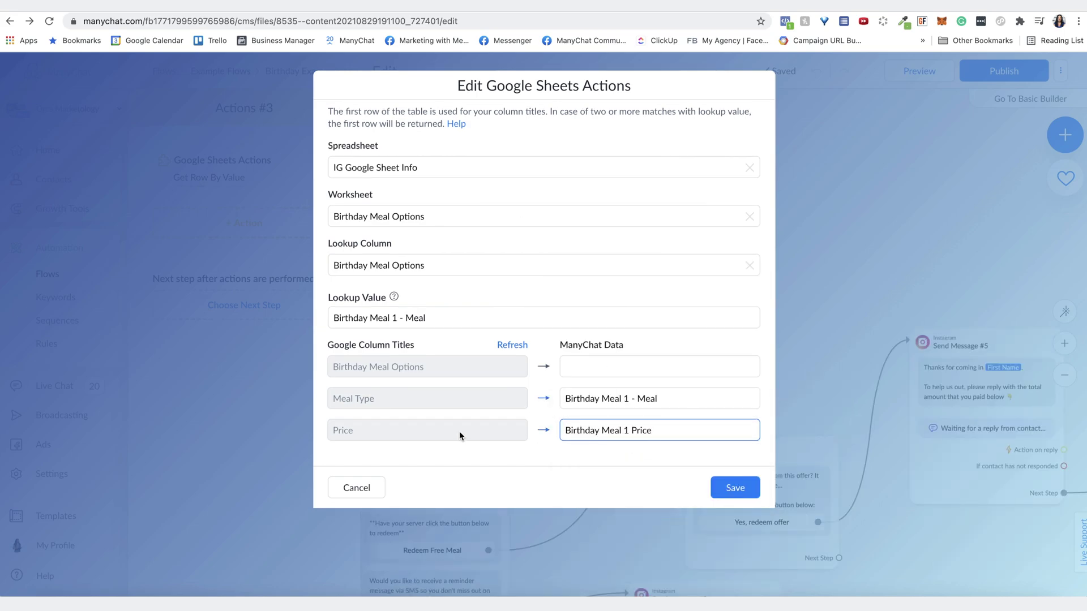
click(734, 487)
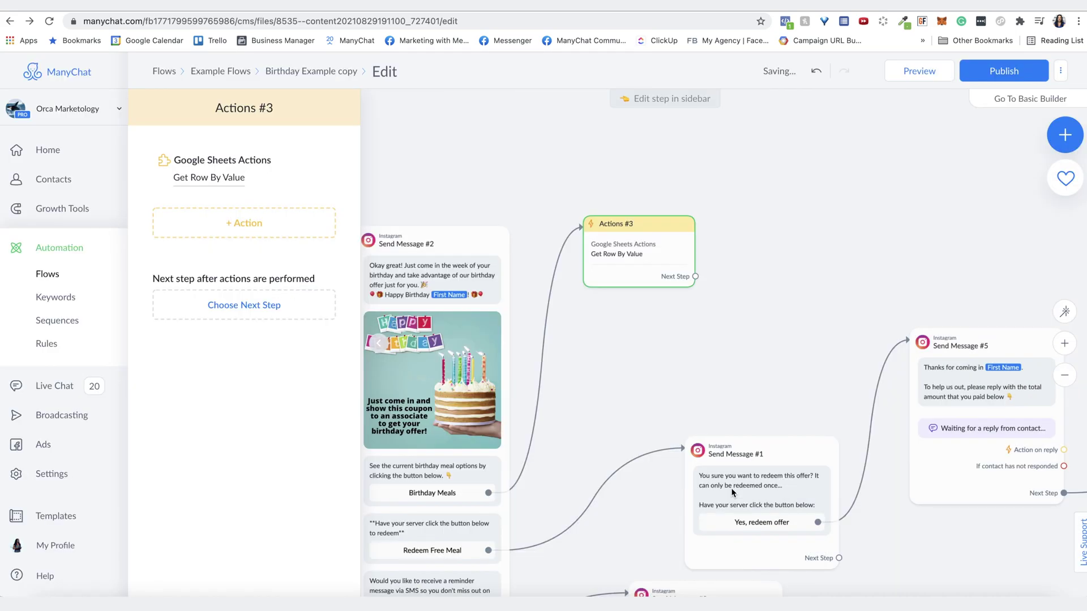
- Duplicate Actions #3 twice and chain the three Google Sheets actions in sequence
mouse_move(624, 237)
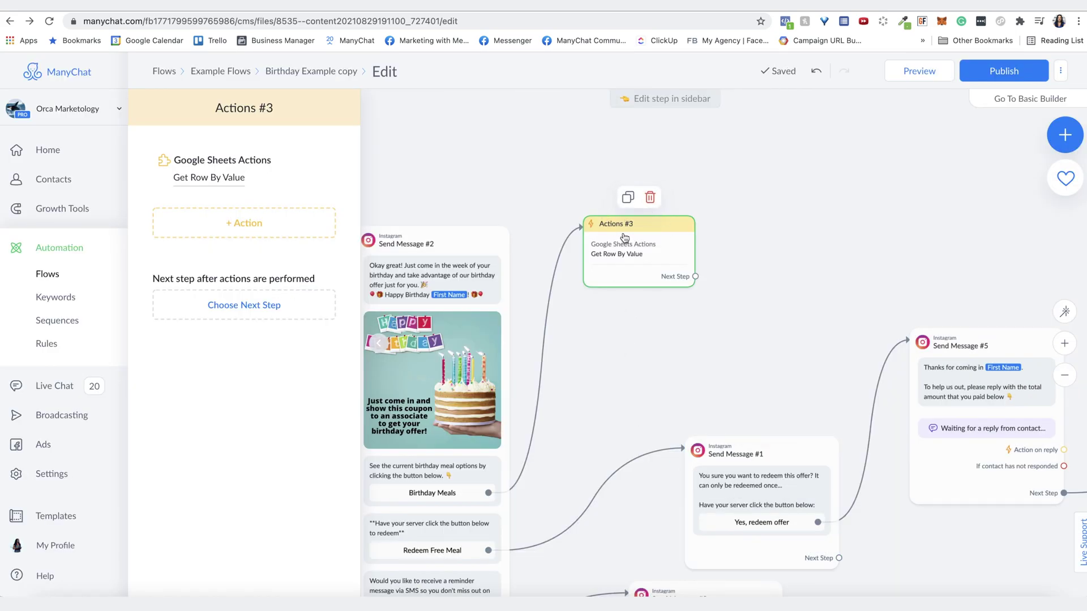
click(628, 197)
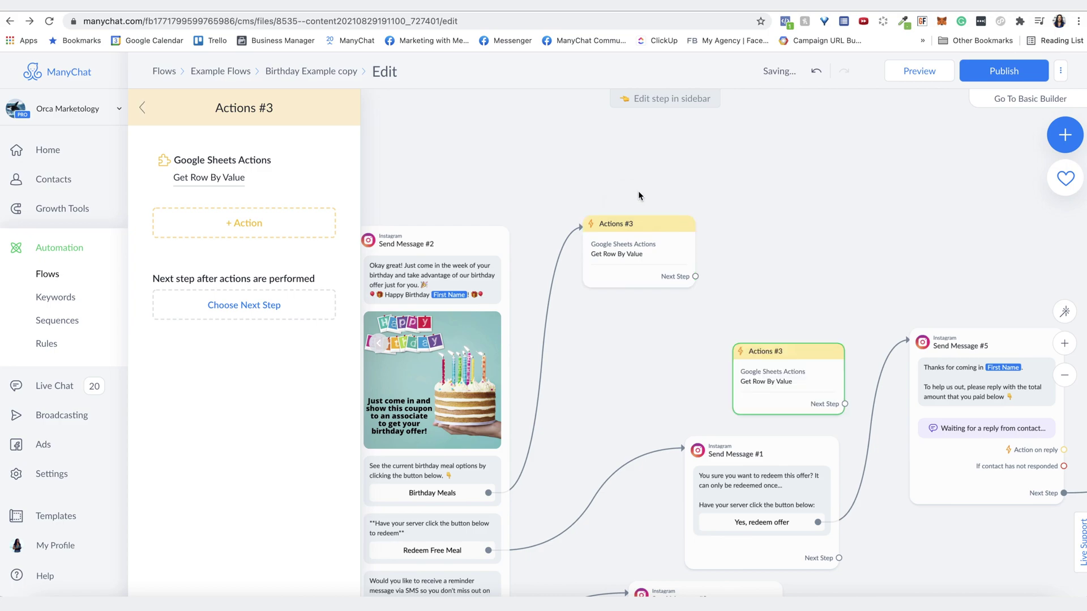
drag(795, 359, 784, 207)
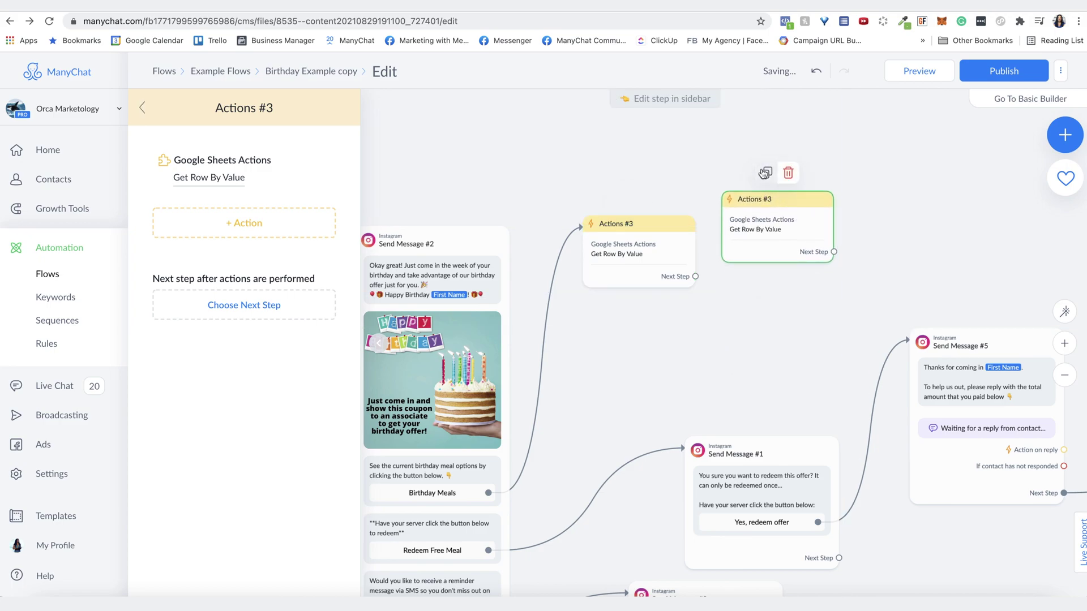
click(765, 173)
drag(774, 362, 886, 225)
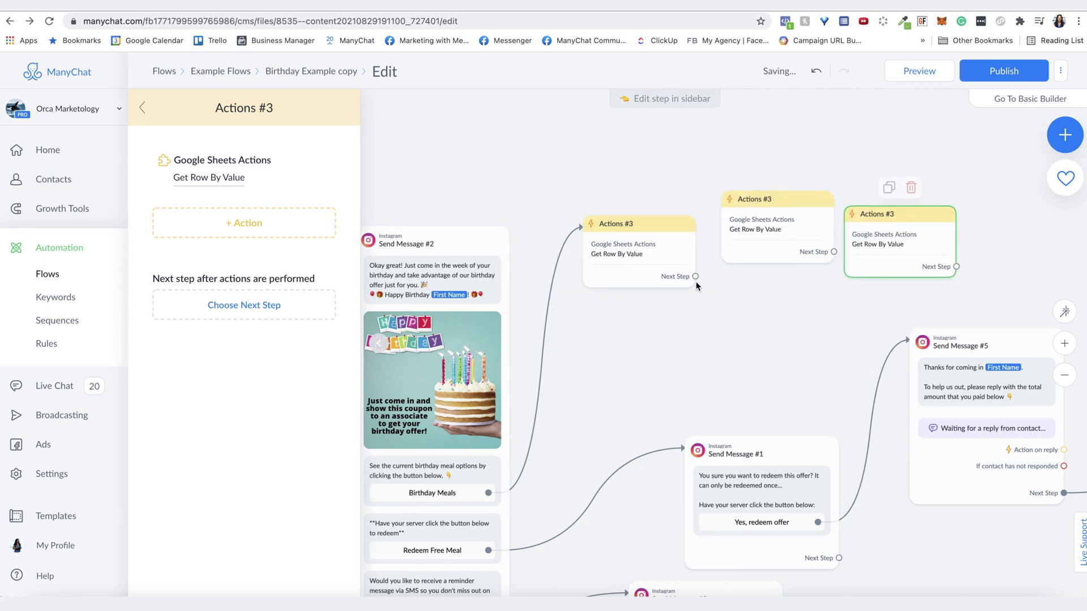
drag(695, 276, 761, 225)
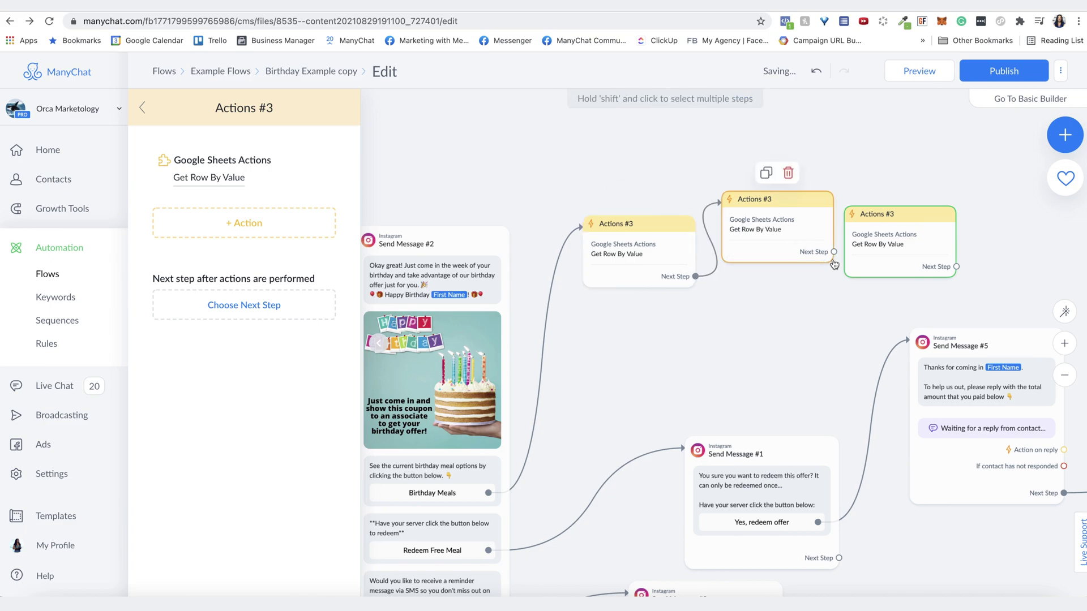
drag(834, 252, 849, 258)
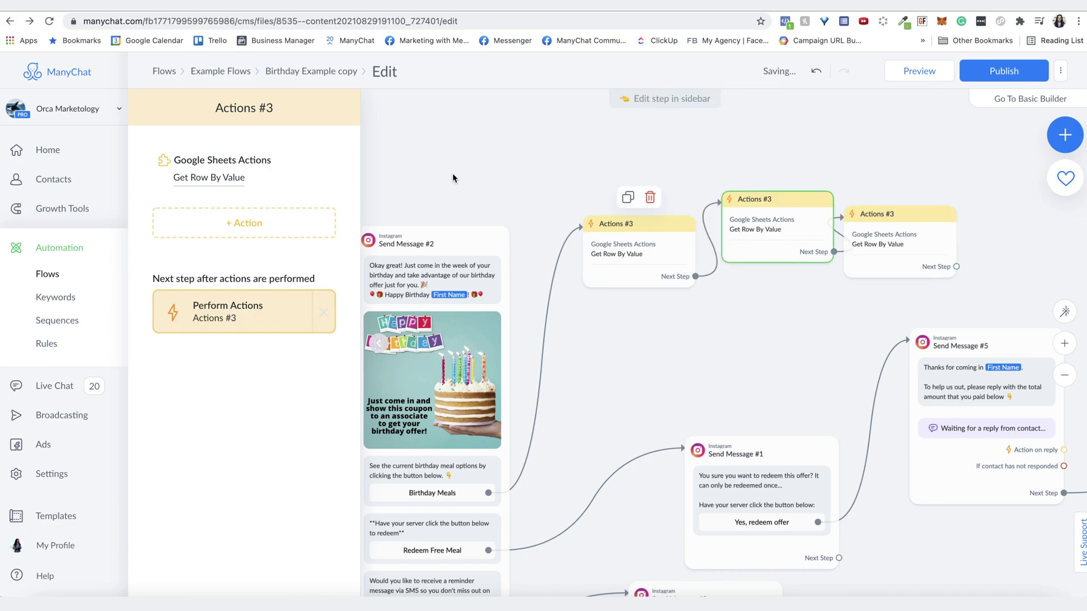
- Change the second action's lookup value, Meal Type and Price mappings to Birthday Meal 2 and save
click(203, 180)
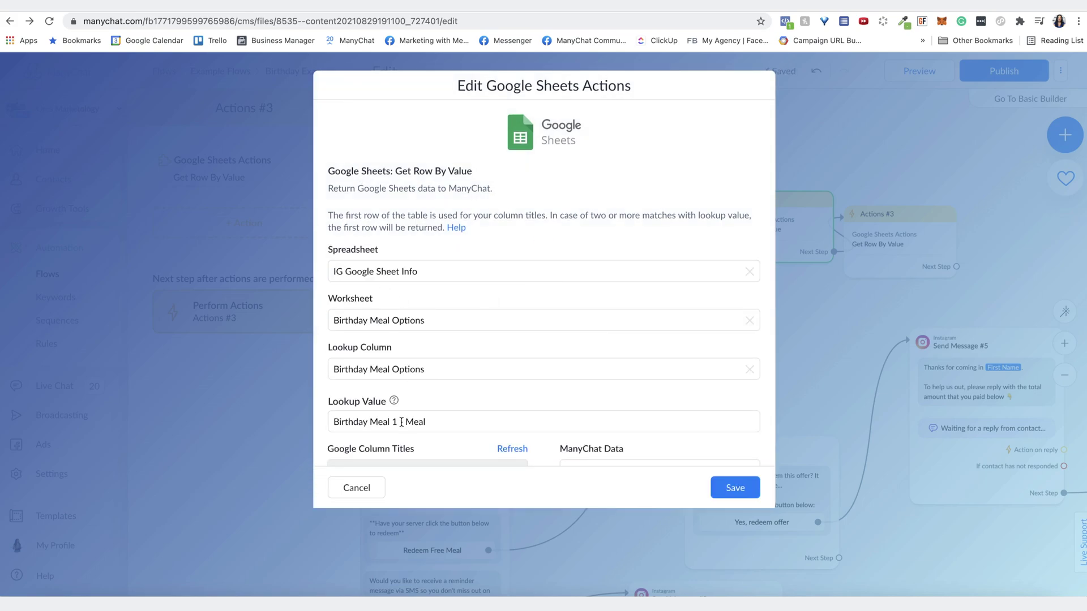
click(398, 421)
key(BackSpace)
text(2)
scroll(543, 340, down, 2)
click(622, 397)
key(BackSpace)
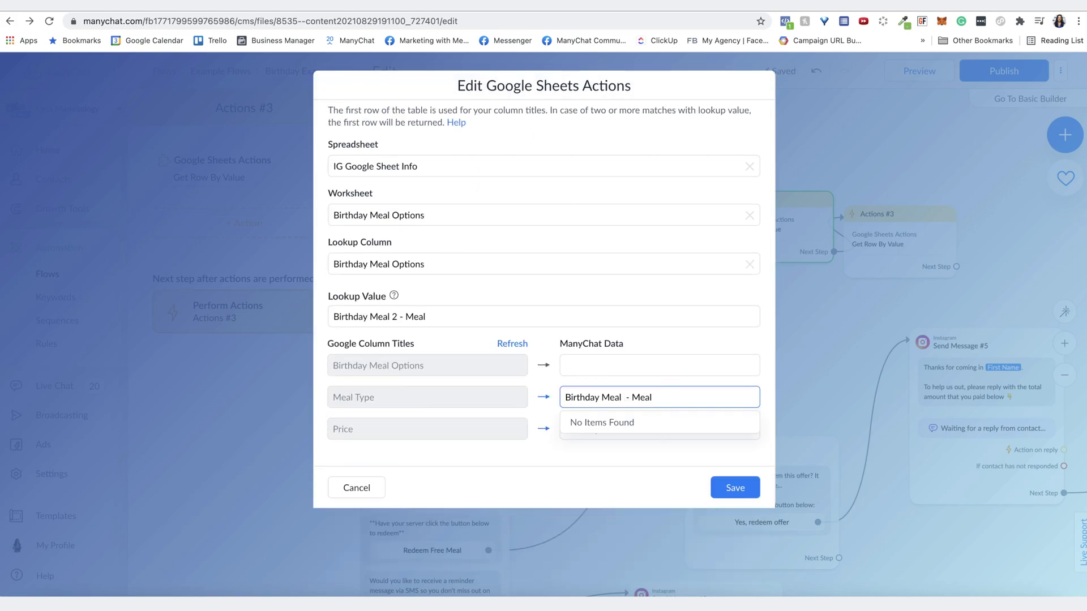
text(2)
click(625, 428)
key(BackSpace)
text(2)
click(735, 488)
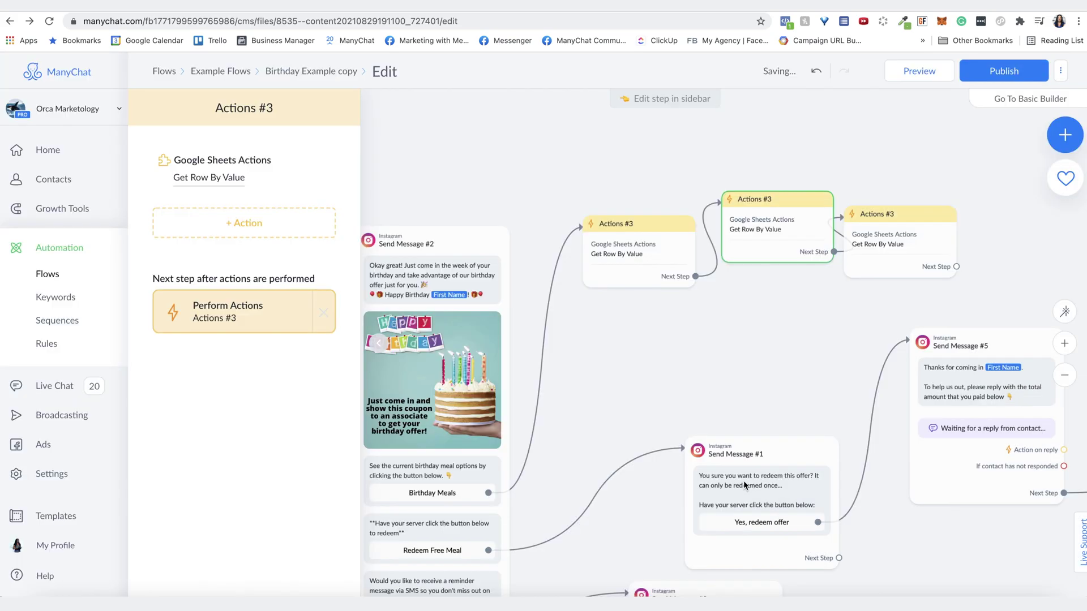
- Change the third action's lookup value and Meal Type/Price mappings to Birthday Meal 3 and save
click(935, 256)
click(226, 178)
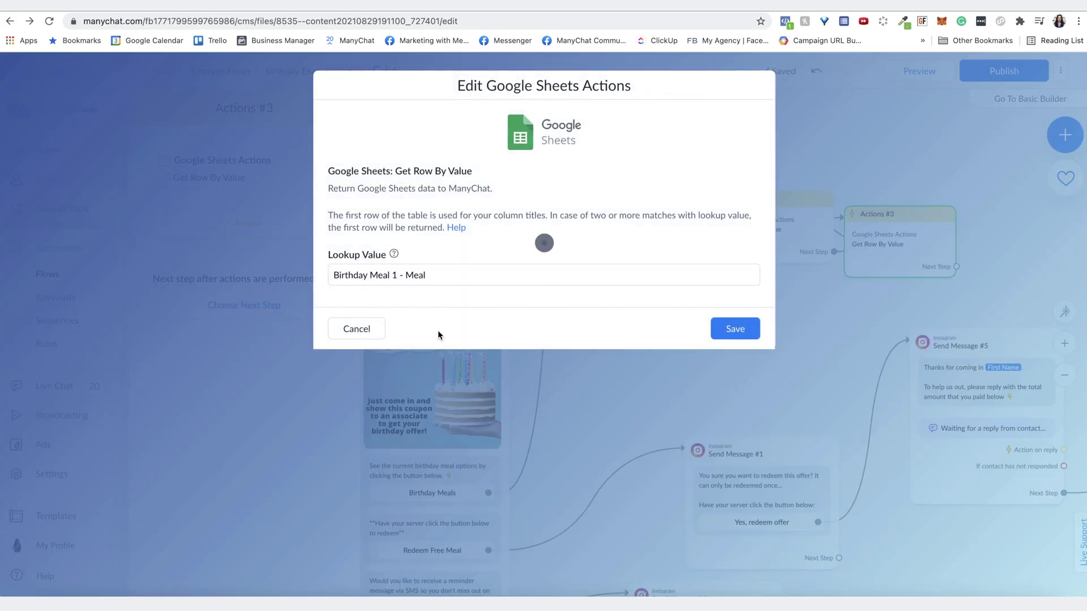
click(417, 510)
drag(426, 317, 391, 316)
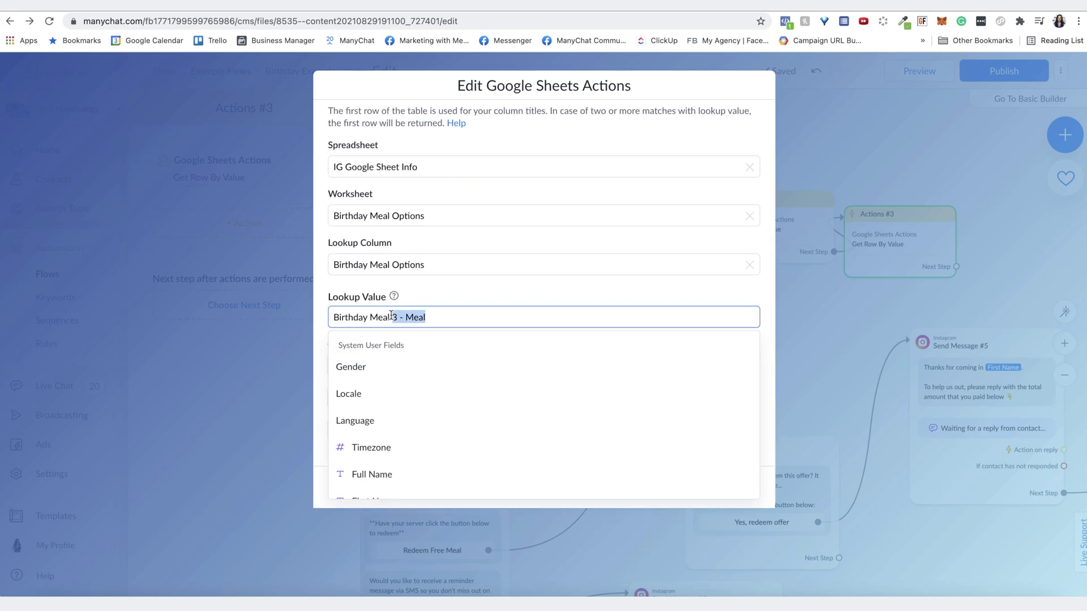
key(BackSpace)
scroll(440, 453, down, 3)
click(425, 469)
click(628, 398)
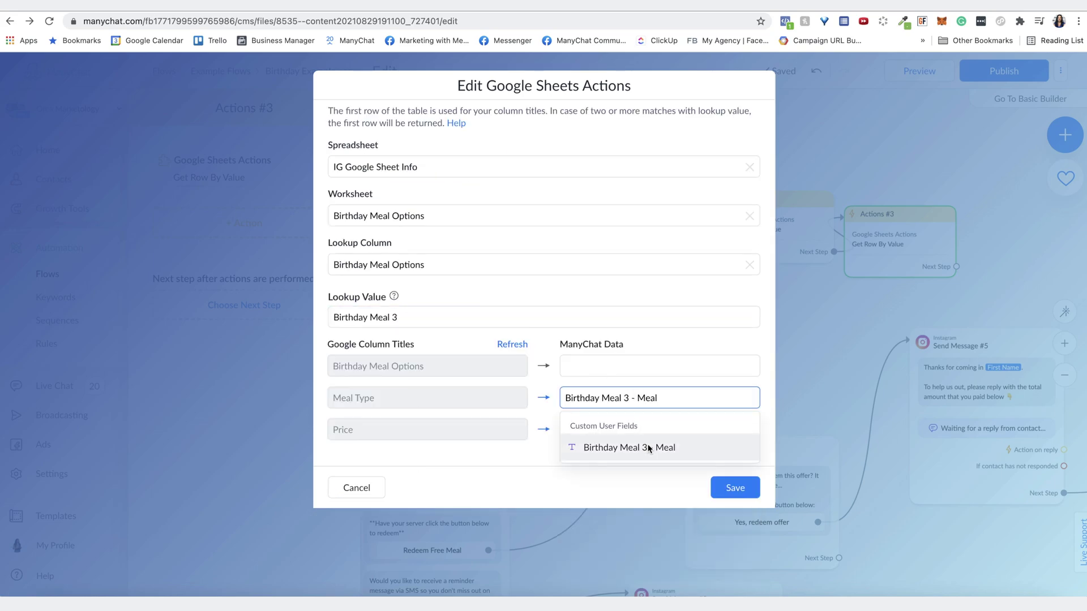
click(650, 449)
click(659, 429)
click(659, 430)
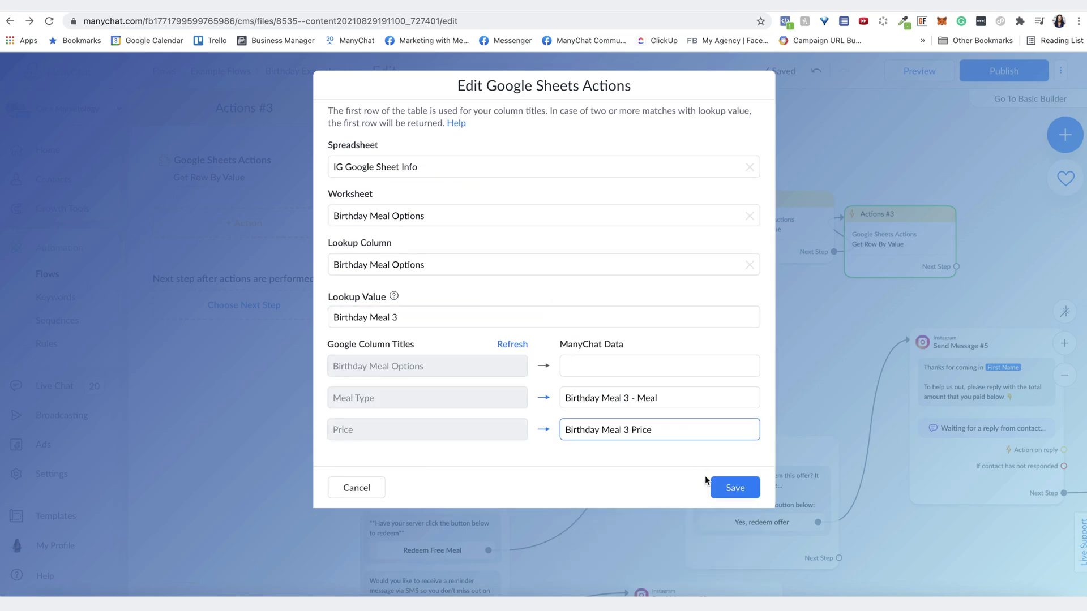
click(731, 487)
drag(806, 365, 637, 459)
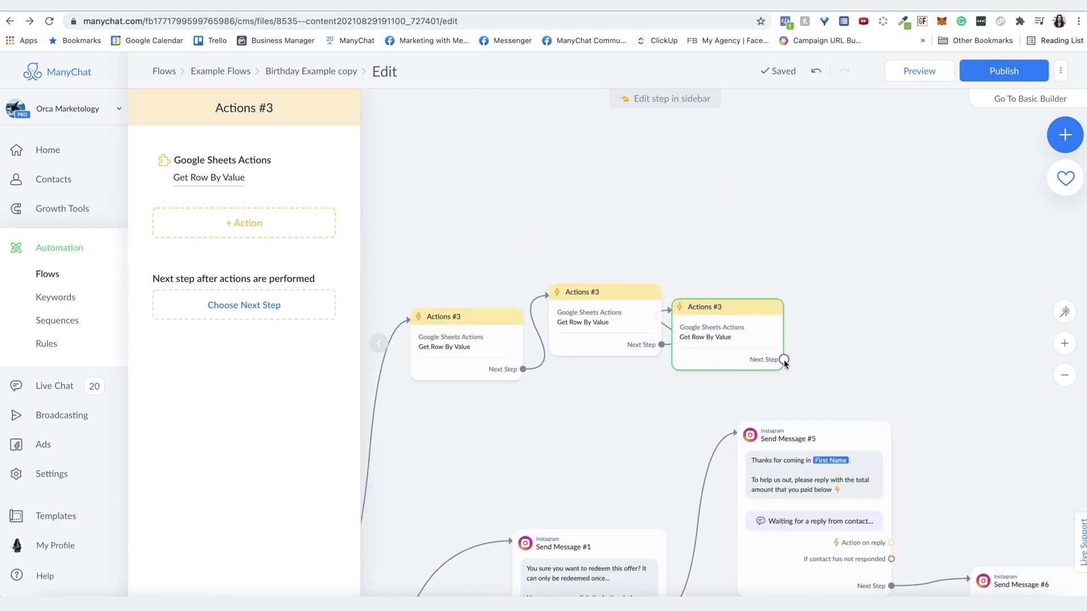
- Add an Instagram message after the third action starting with 'Your options are:'
drag(783, 359, 845, 152)
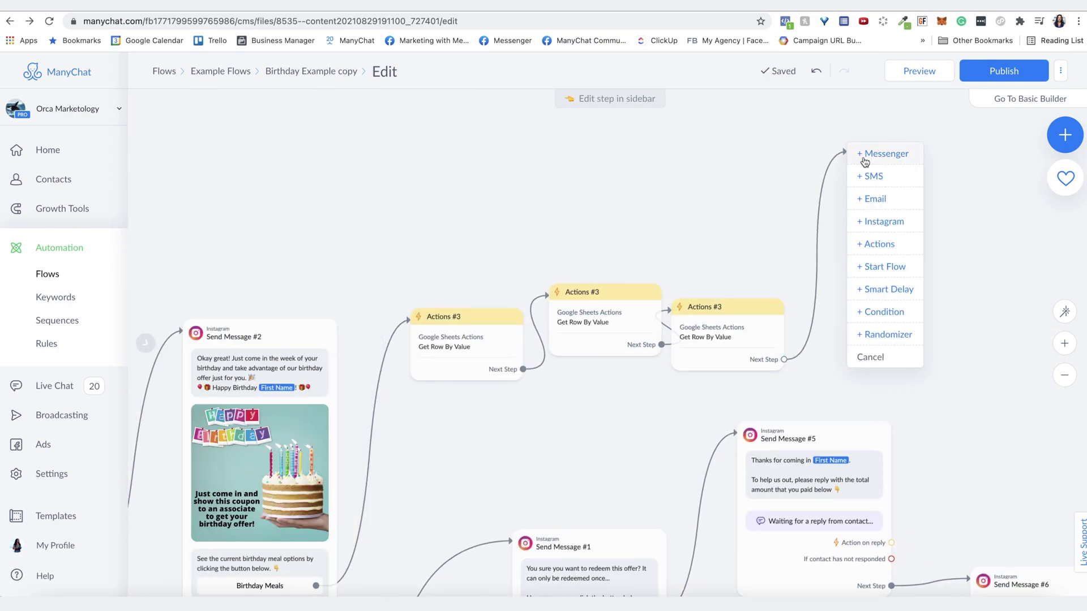
click(886, 221)
click(287, 225)
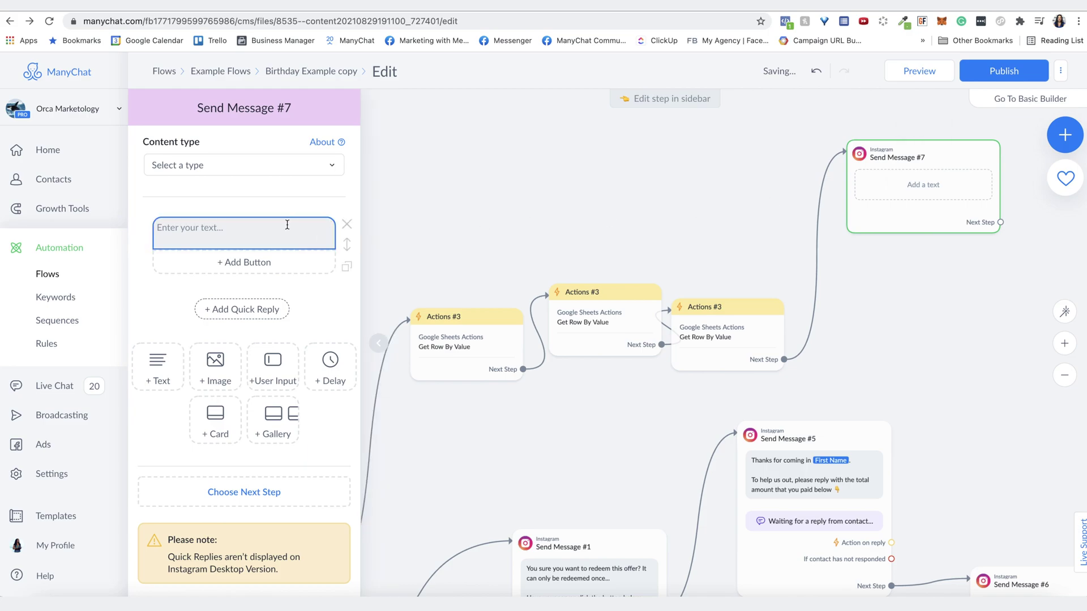
text(Your )
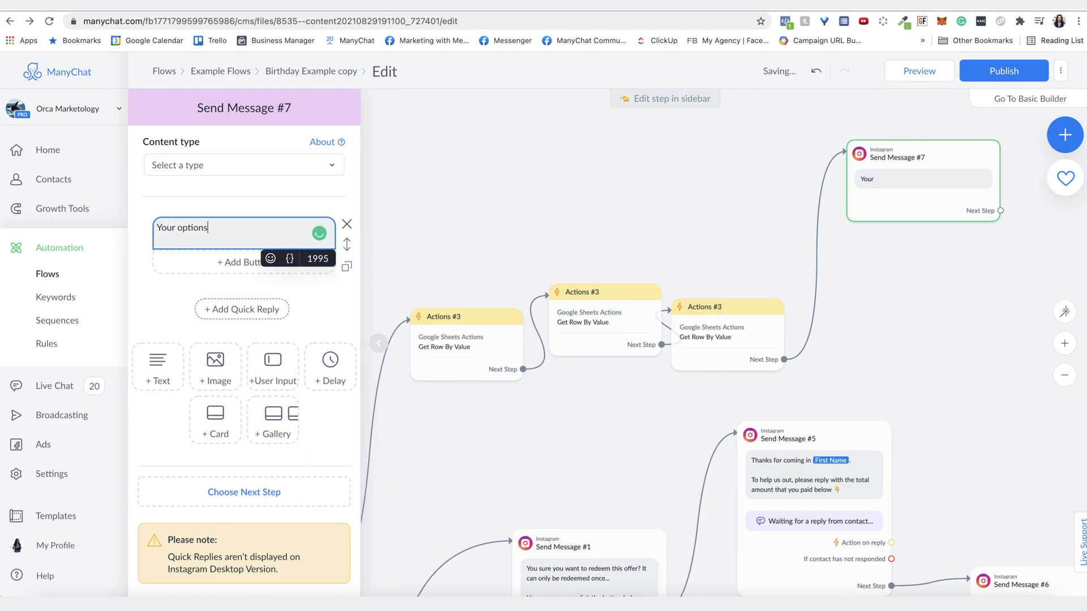
text(options are:)
key(Return)
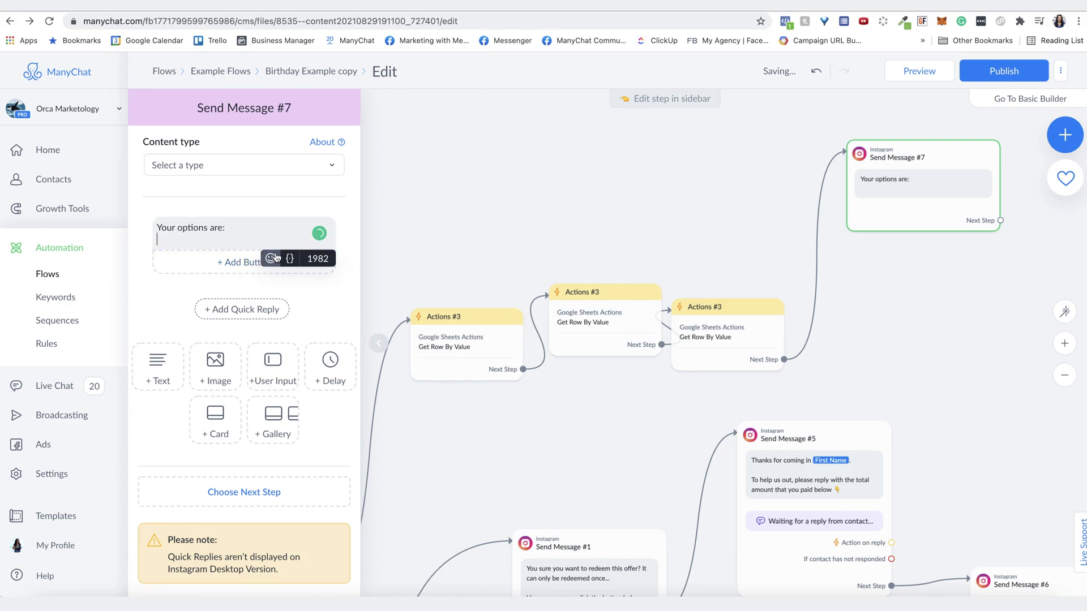
- Add a line with the Birthday Meal 1 - Meal field, 'for', and Birthday Meal 1 Price
click(290, 258)
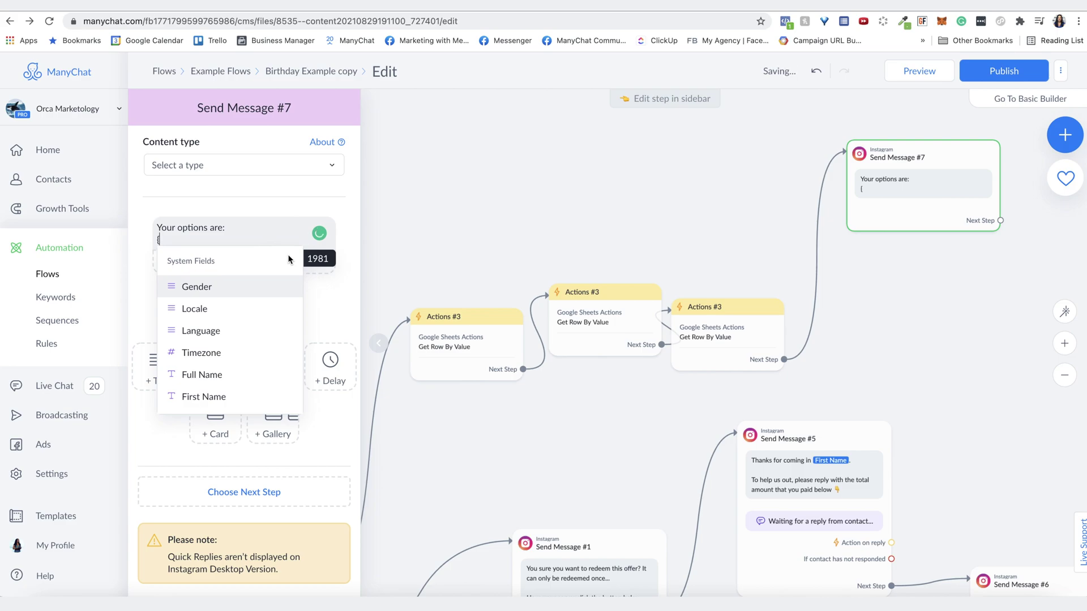
text(birthday)
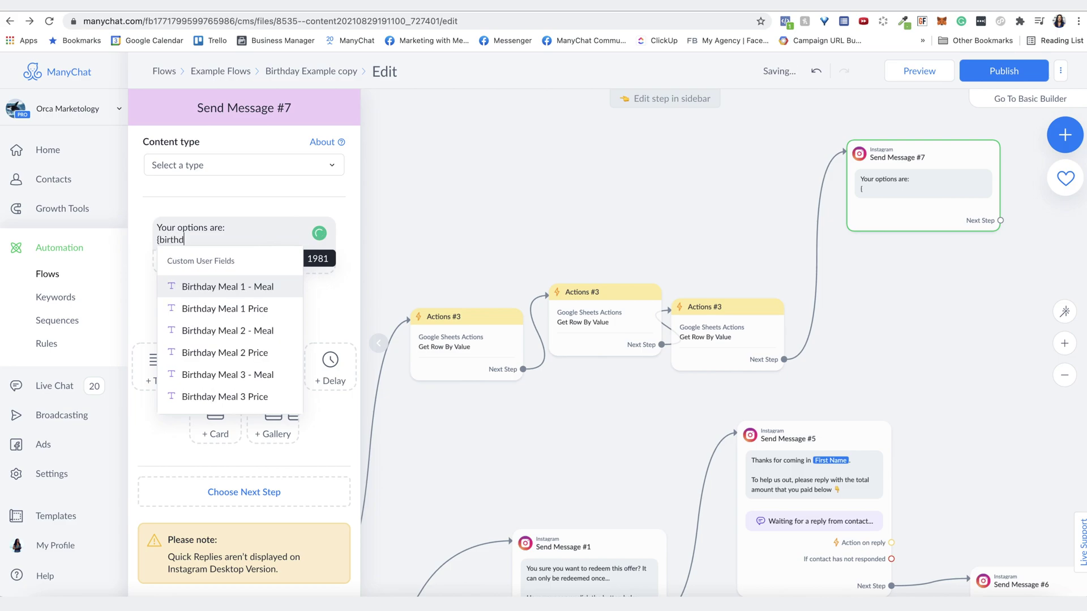
click(243, 287)
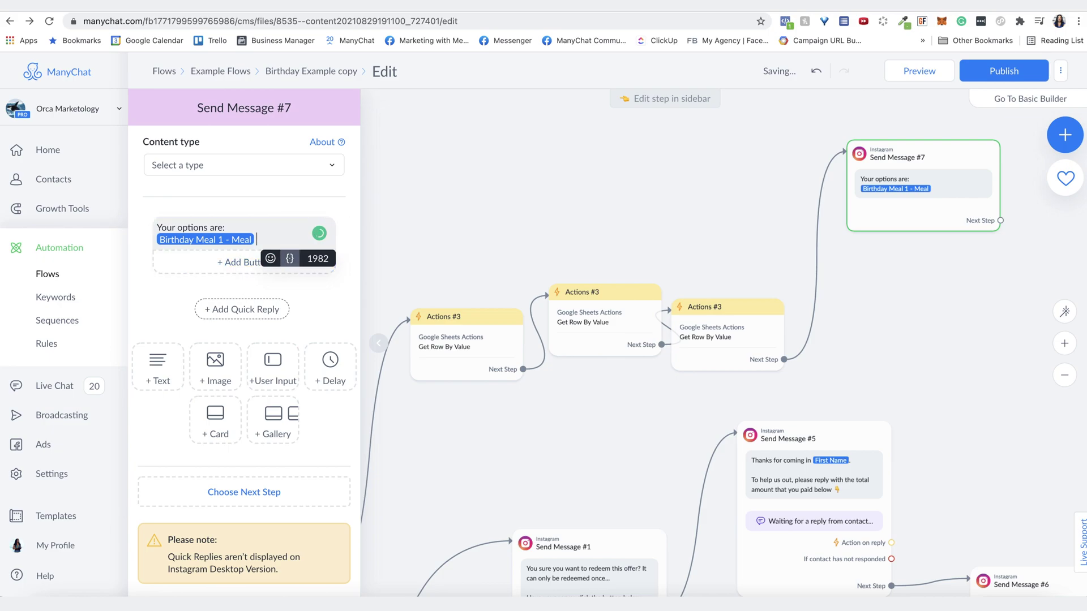
text(for)
click(285, 260)
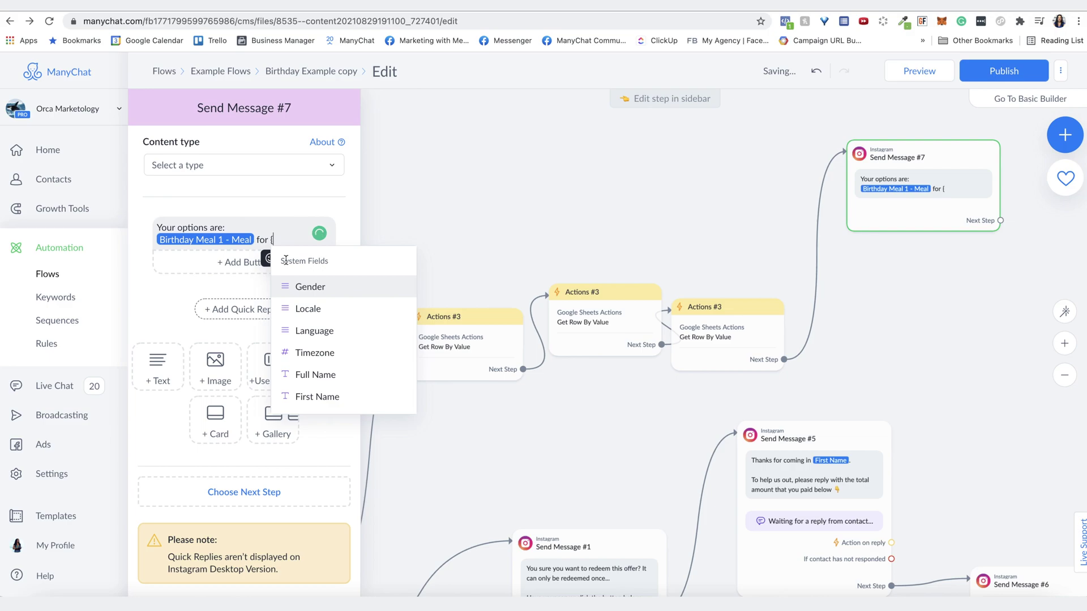
text(birthday)
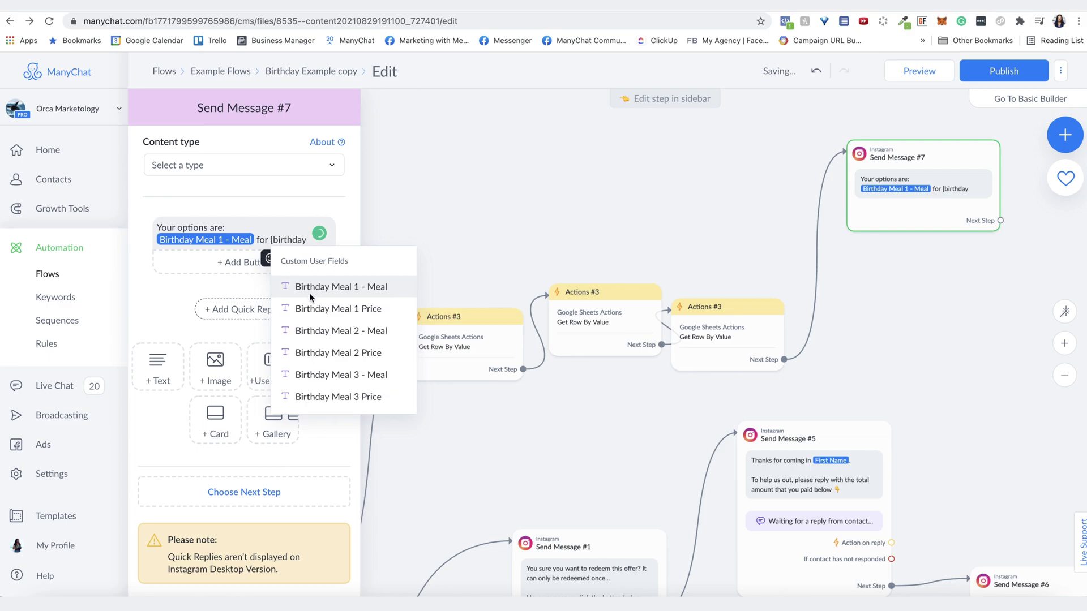
click(321, 309)
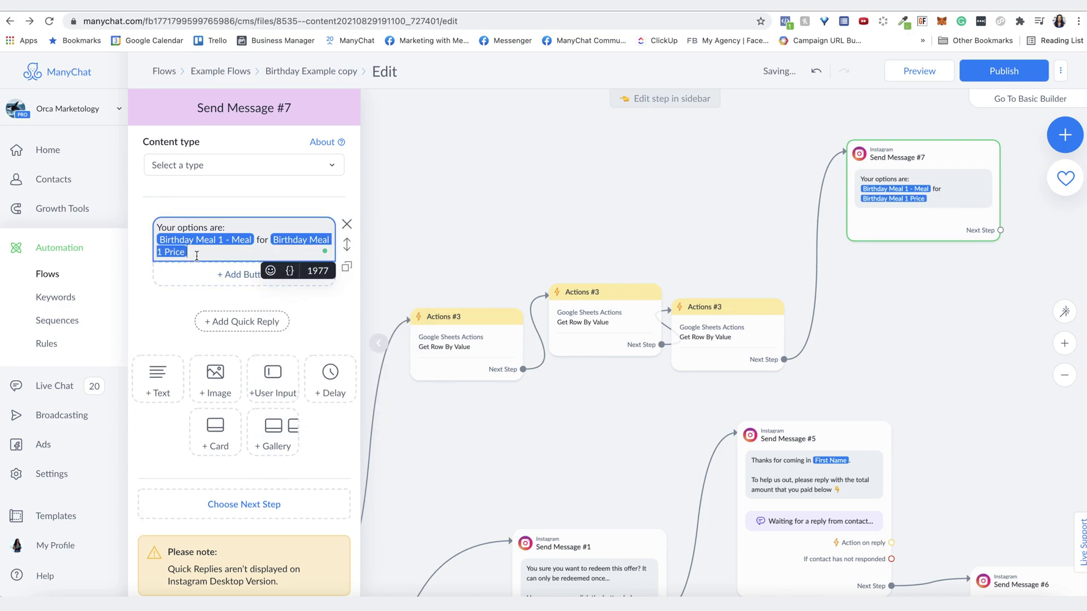
- Copy the meal and price line and paste it below after a blank line
key(alt+shift+Up)
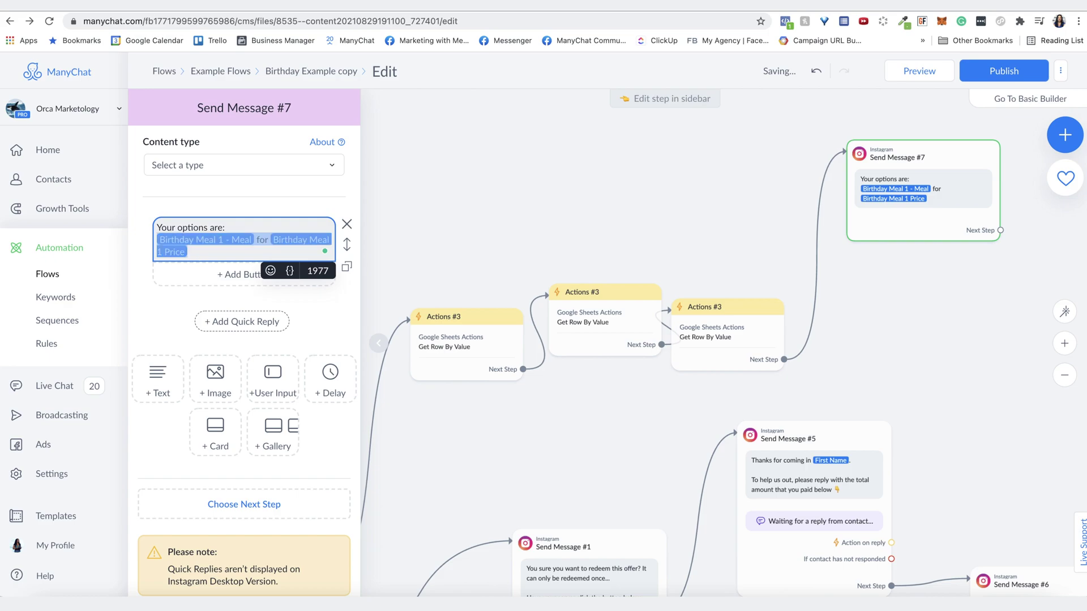
key(super+c)
key(Right)
key(Return)
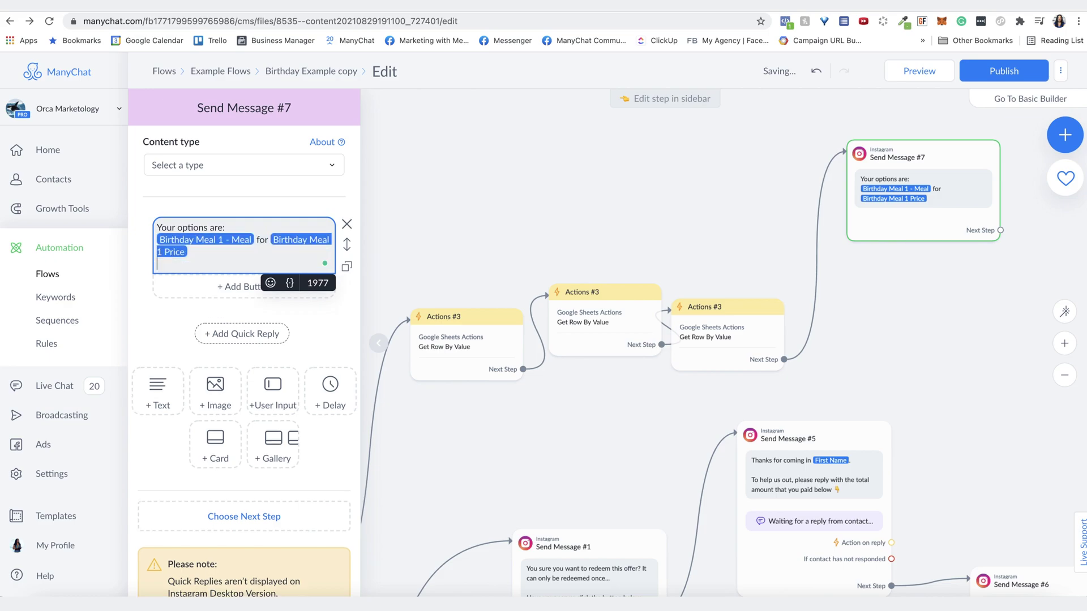
key(Return)
key(super+v)
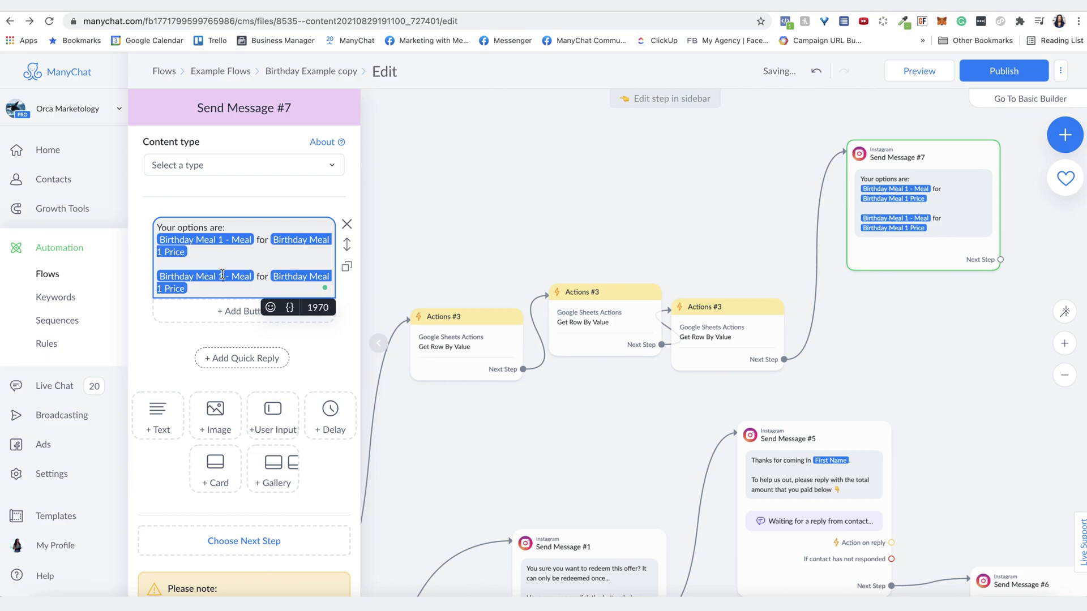
- Switch the pasted line's fields to Birthday Meal 2 - Meal and Birthday Meal 2 Price
click(222, 275)
click(190, 253)
key(BackSpace)
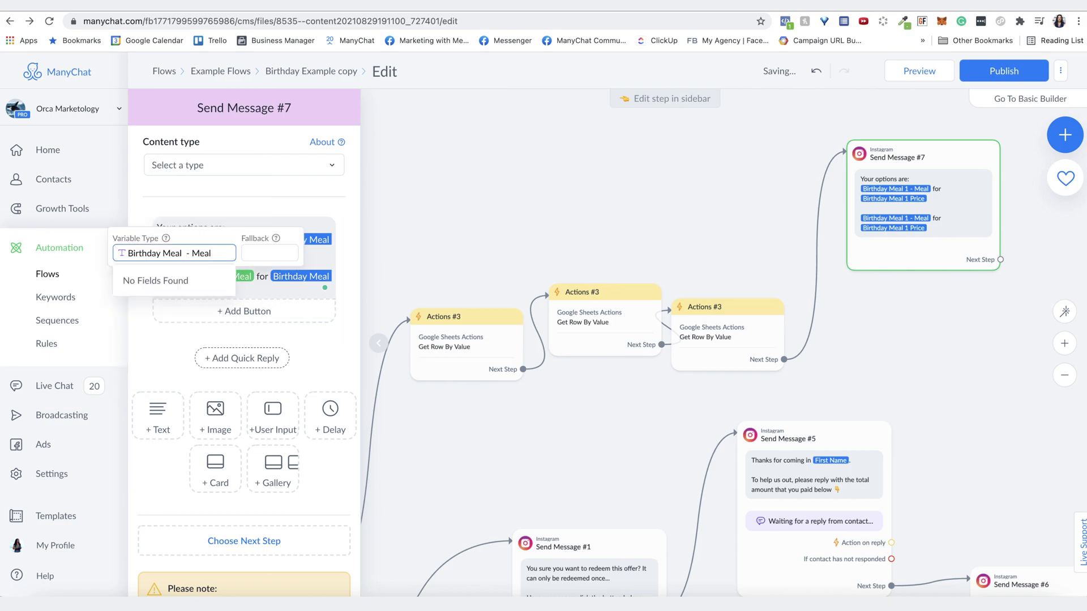
text(2)
click(301, 276)
click(226, 253)
key(BackSpace)
text(2)
click(226, 304)
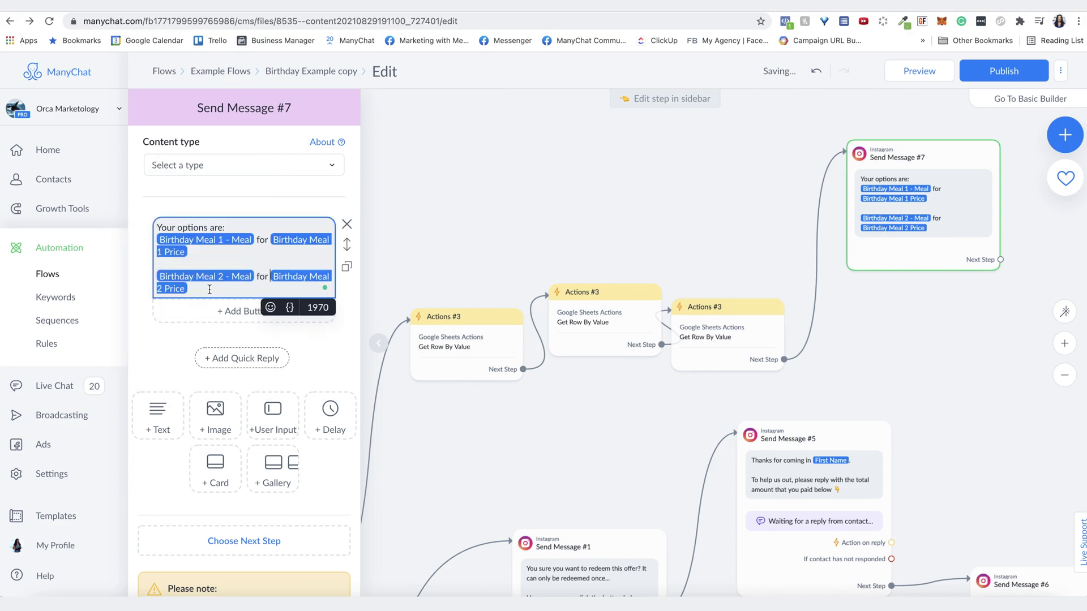
- Paste a third line and change its meal field to Birthday Meal 3 - Meal
key(Return)
key(Return)
key(super+v)
click(225, 310)
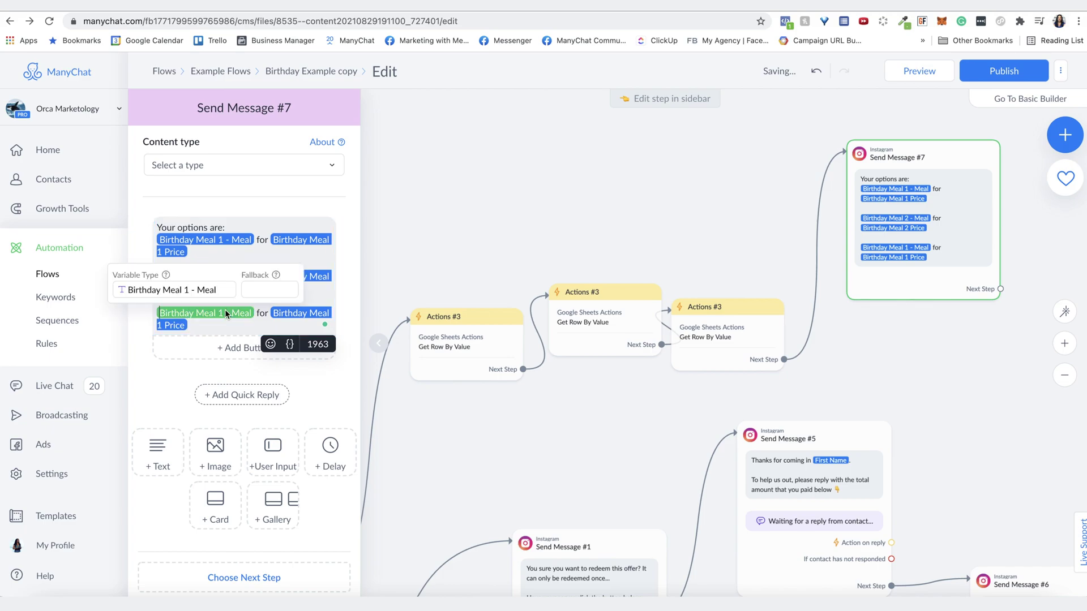
key(BackSpace)
text(3)
click(301, 313)
click(227, 290)
key(BackSpace)
text(3)
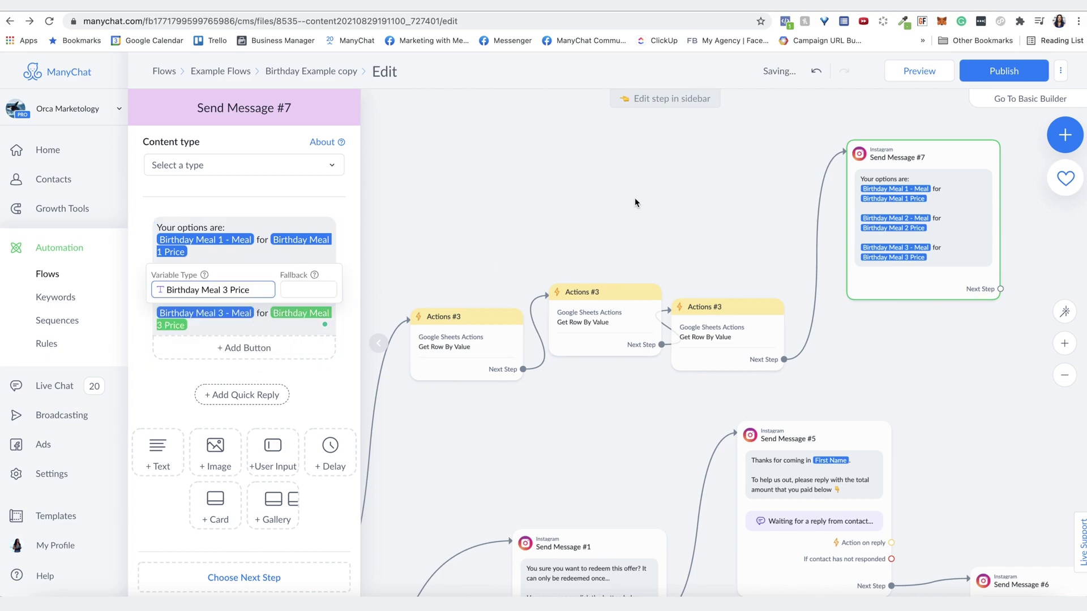